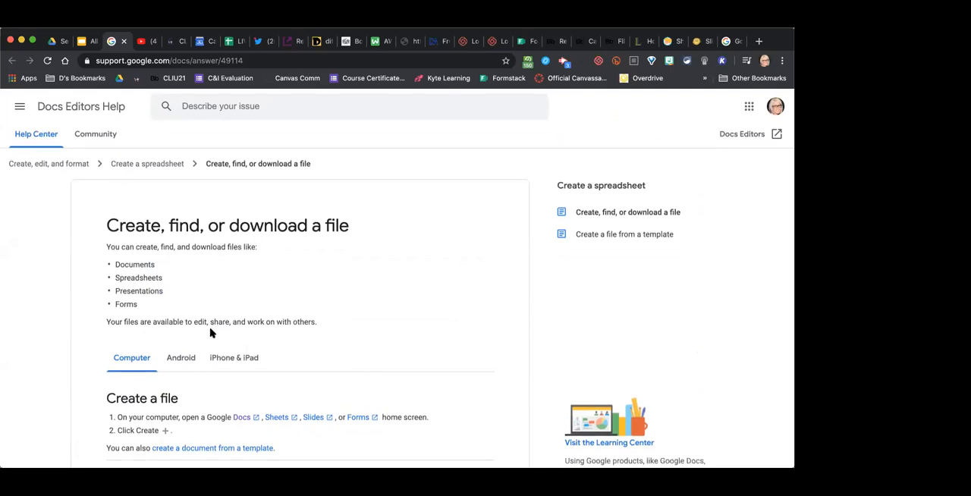
- Close the help article, advance the slideshow to The Power of Sharing slide, and exit the presentation
scroll(210, 332, up, 5)
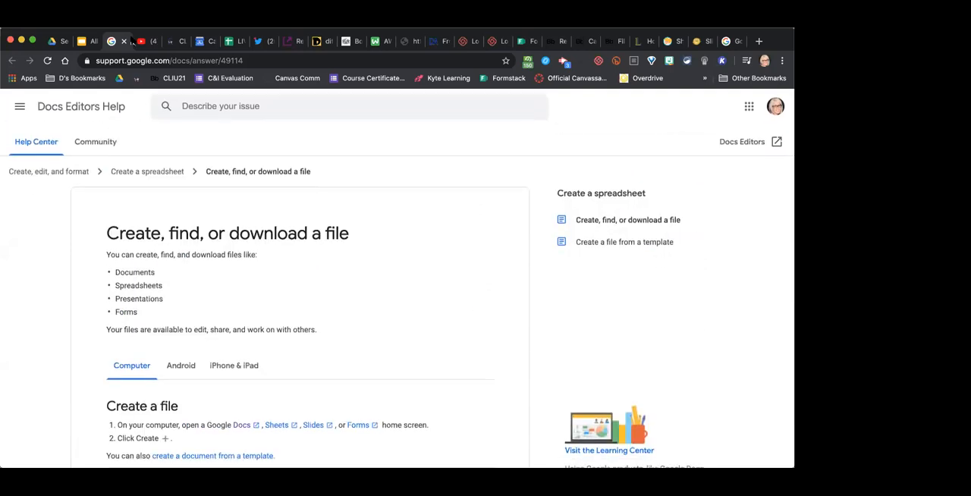
click(123, 44)
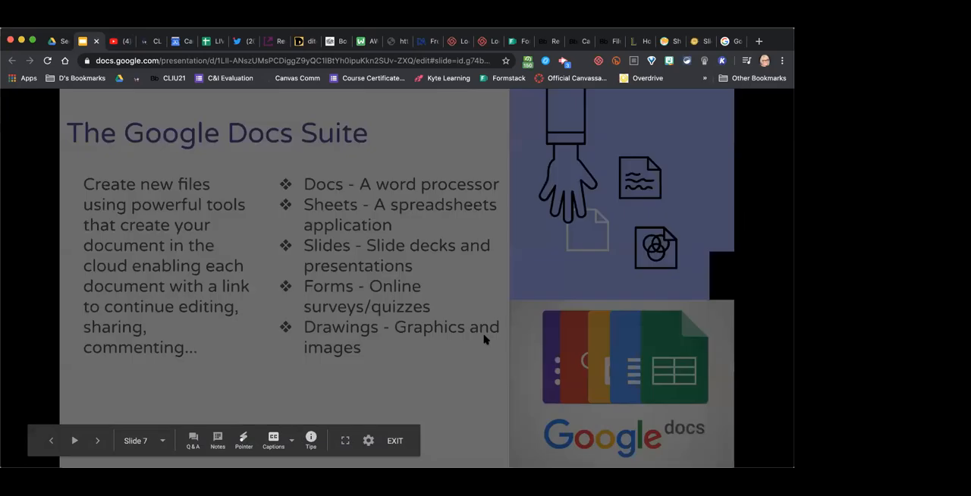
key(Left)
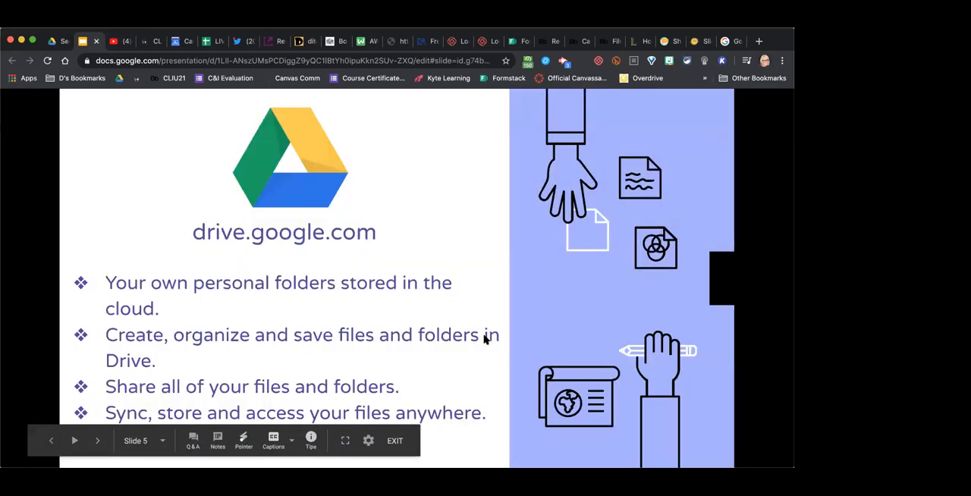
key(Right)
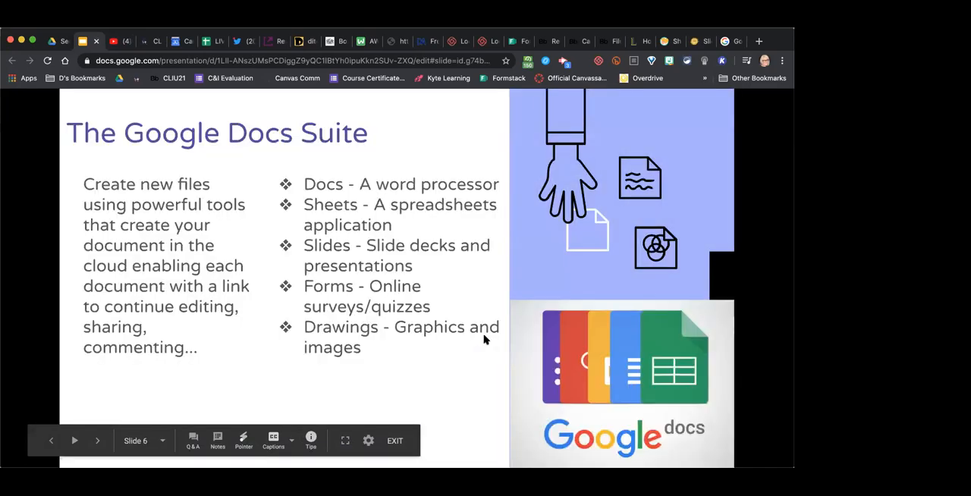
key(Right)
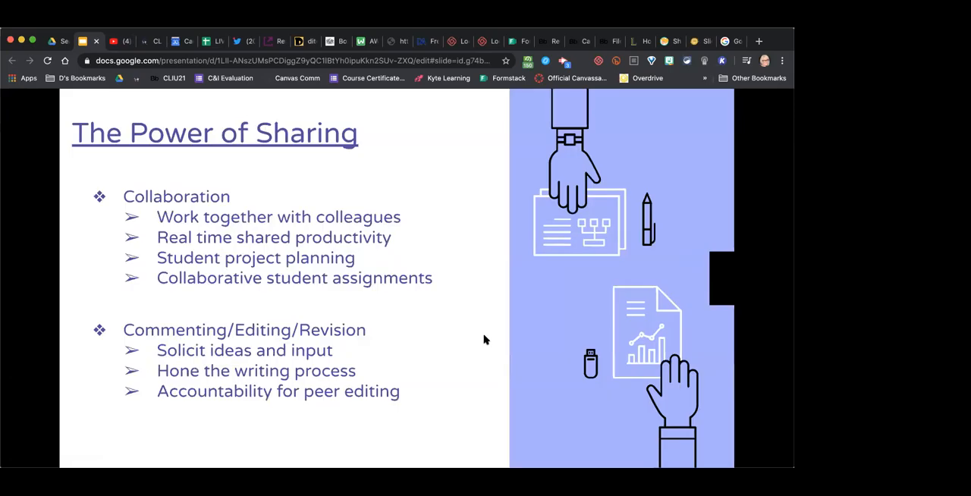
key(Escape)
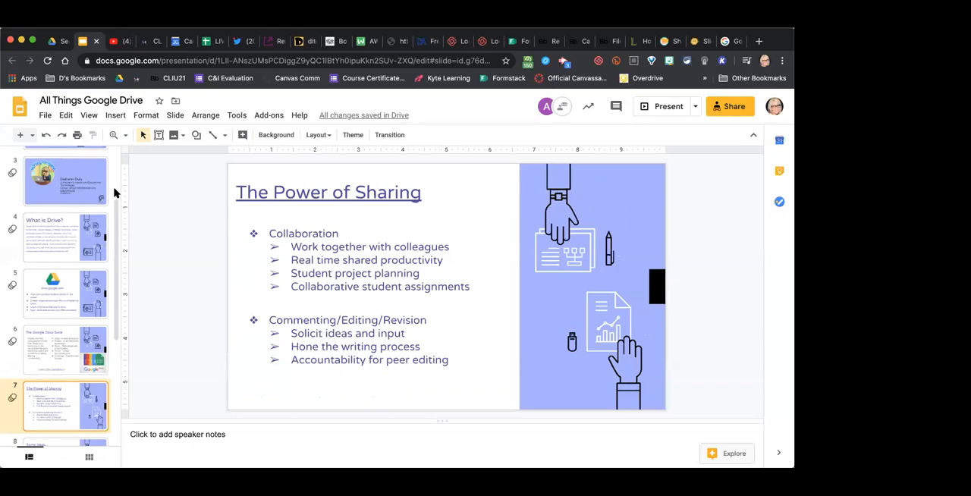
- Switch to Google Drive, open My Drive, and create a new blank Google Docs document
click(57, 40)
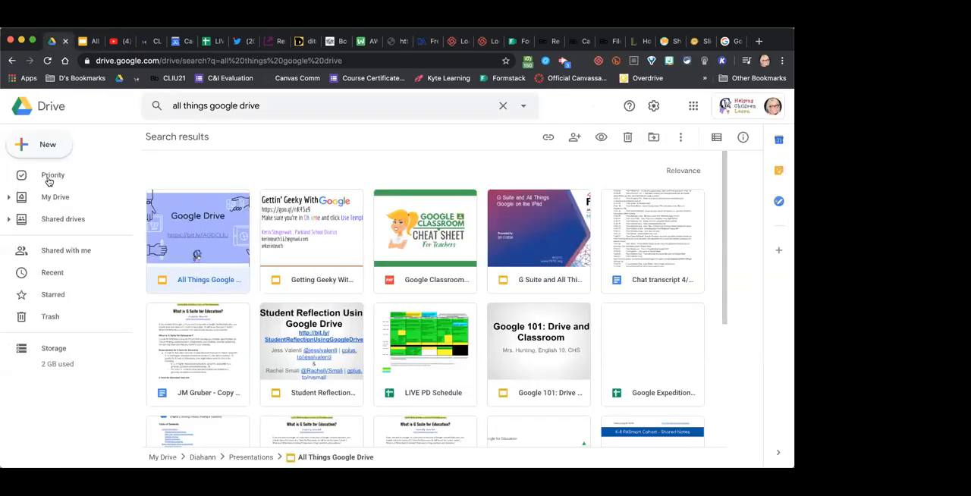
click(47, 202)
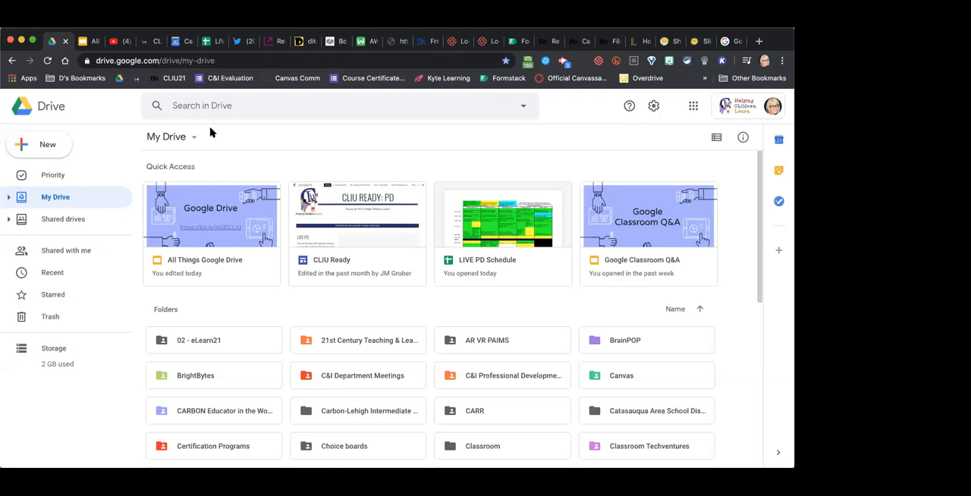
click(63, 141)
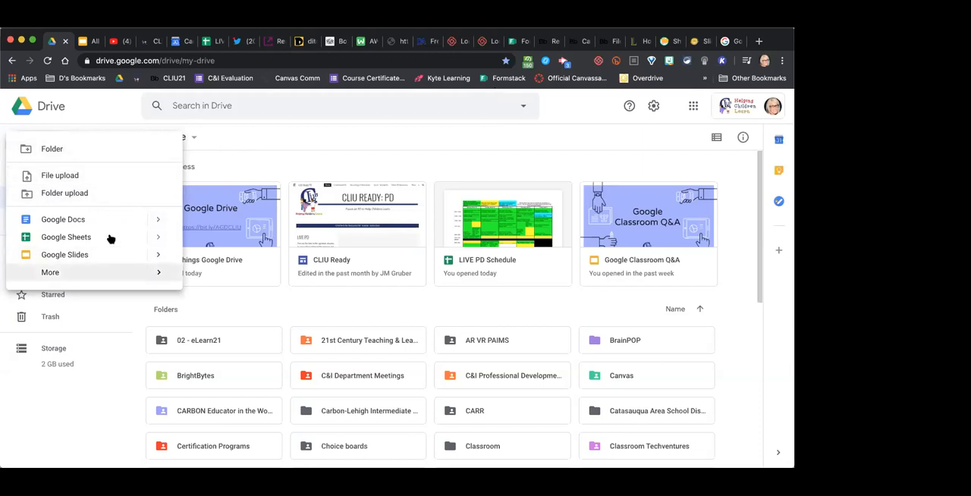
click(280, 149)
click(41, 148)
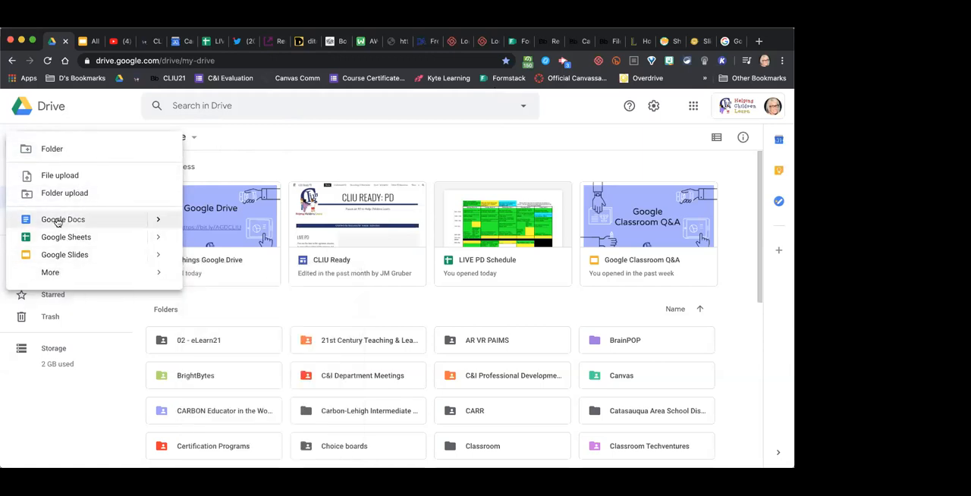
mouse_move(155, 220)
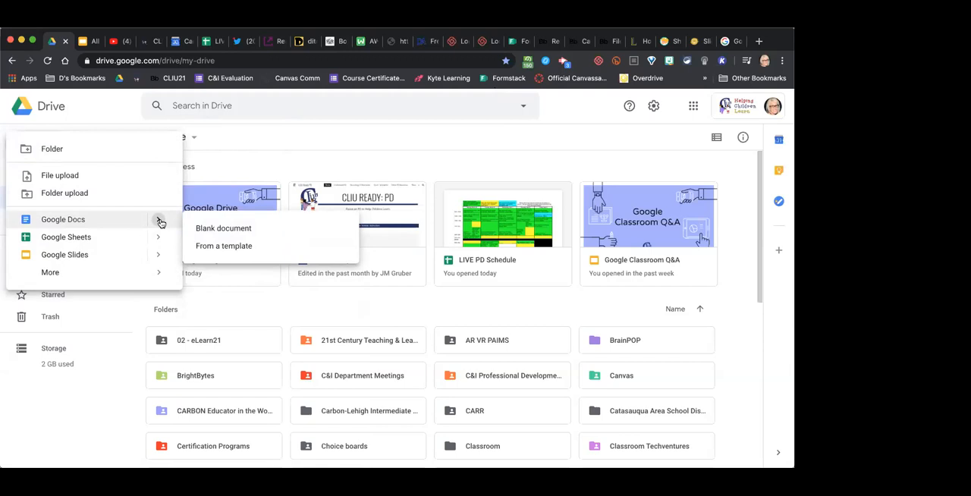
click(241, 229)
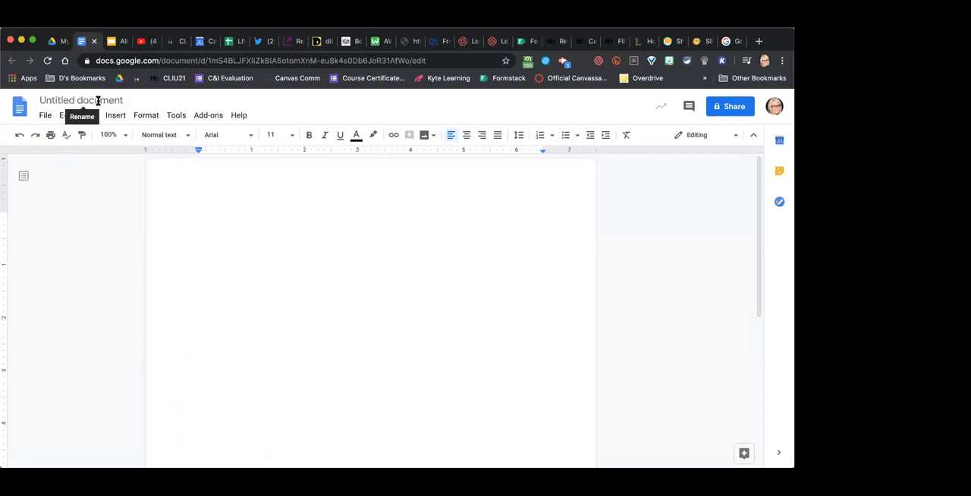
- Rename the untitled document as Lesson 1 Period 2
click(98, 101)
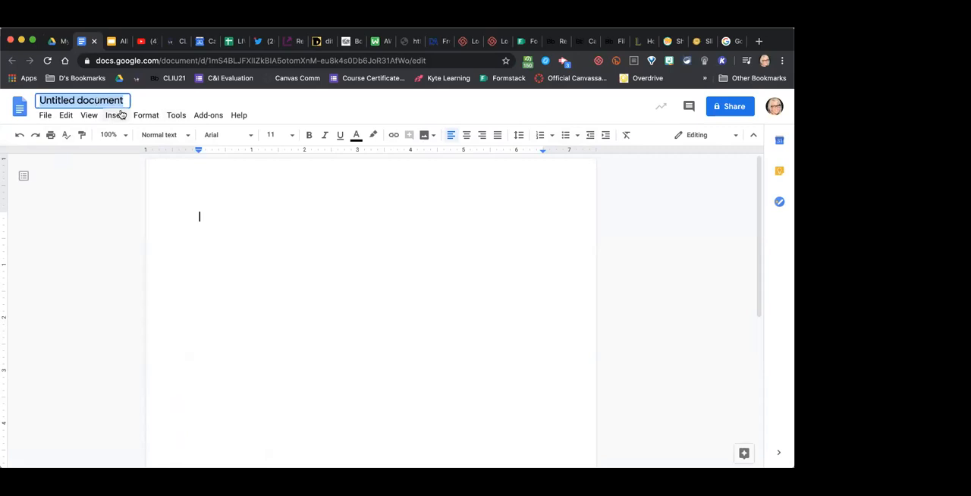
click(236, 215)
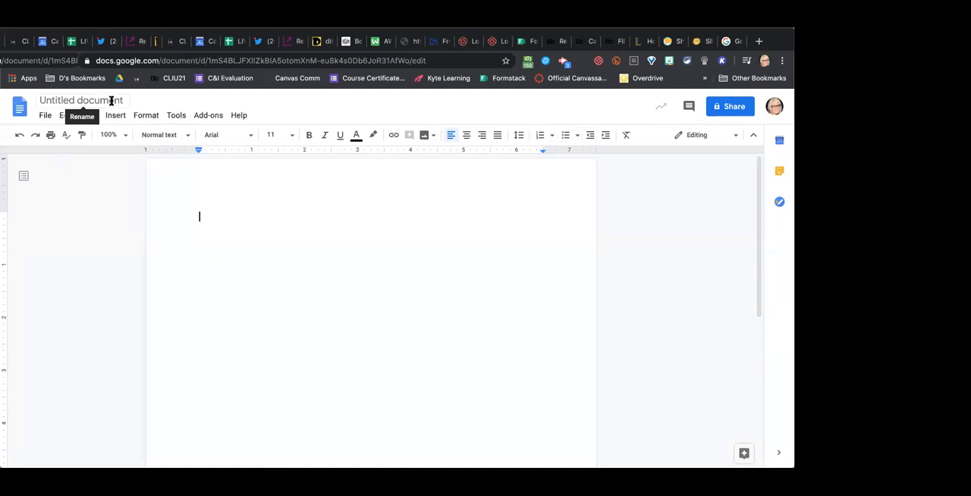
click(112, 101)
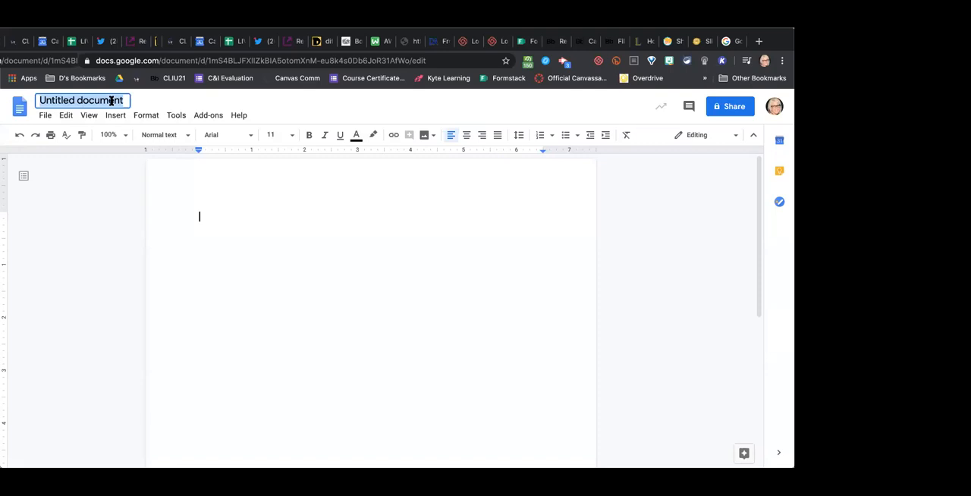
text(Lesson 1)
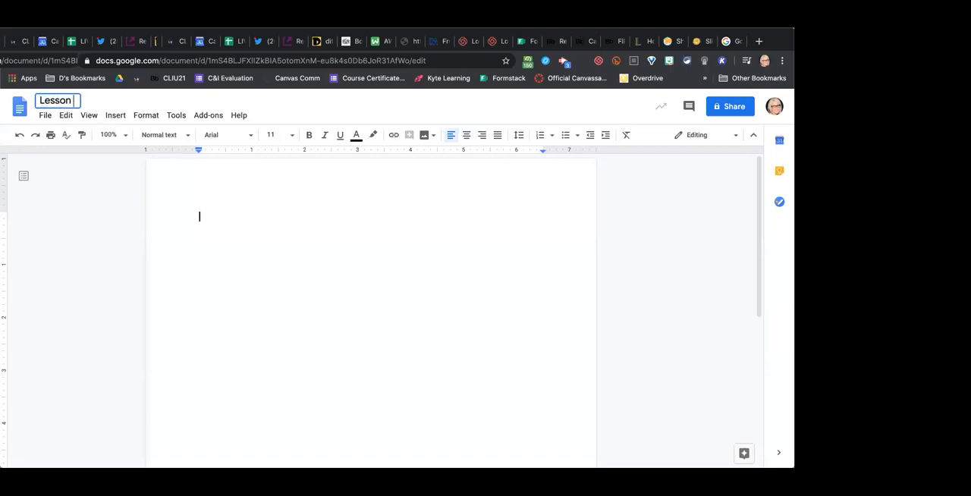
text( Period)
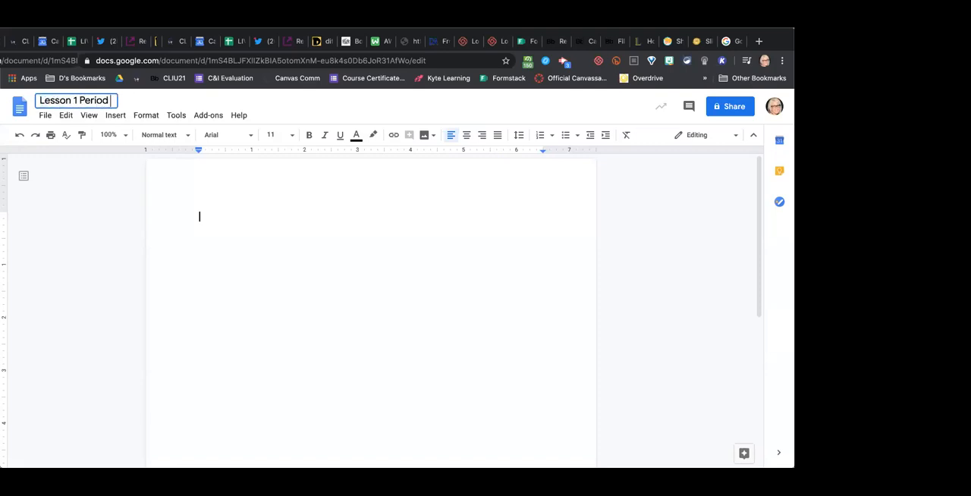
text( 2)
click(325, 235)
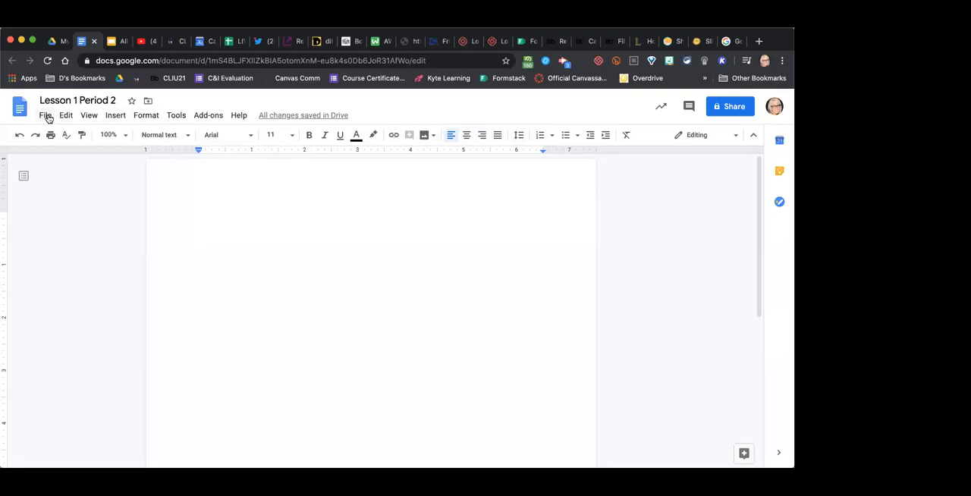
- Review the document's download formats and version history options without applying any of them
click(47, 116)
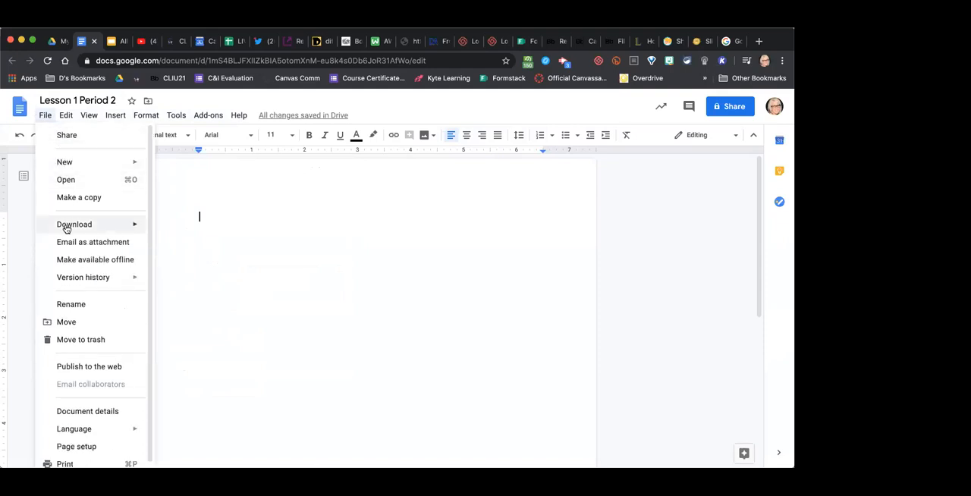
mouse_move(67, 227)
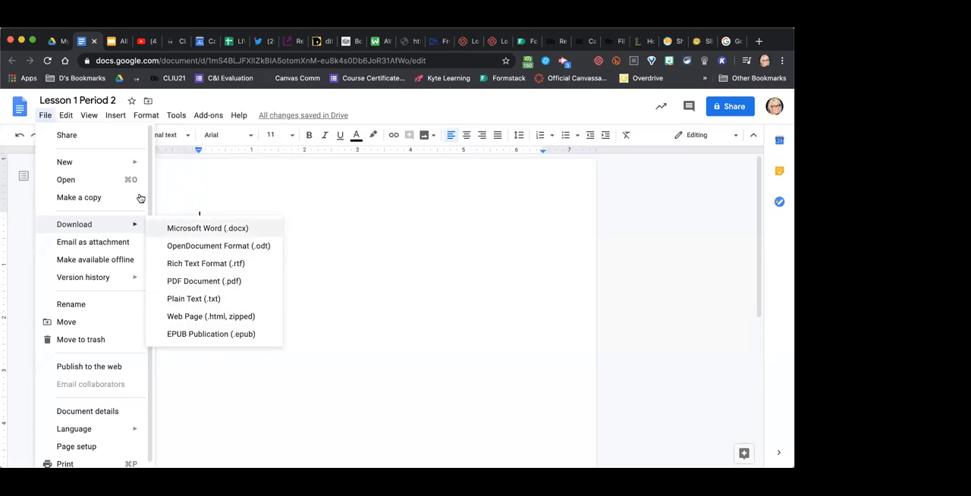
mouse_move(41, 119)
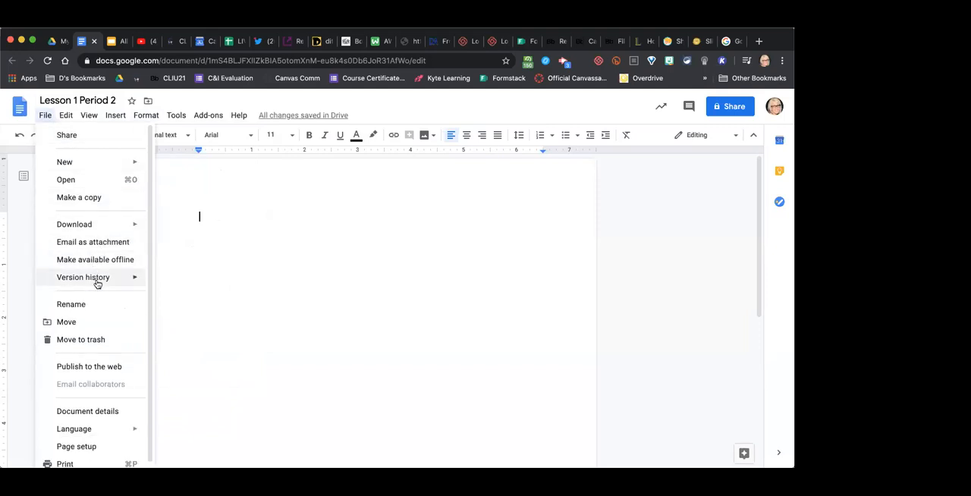
mouse_move(96, 282)
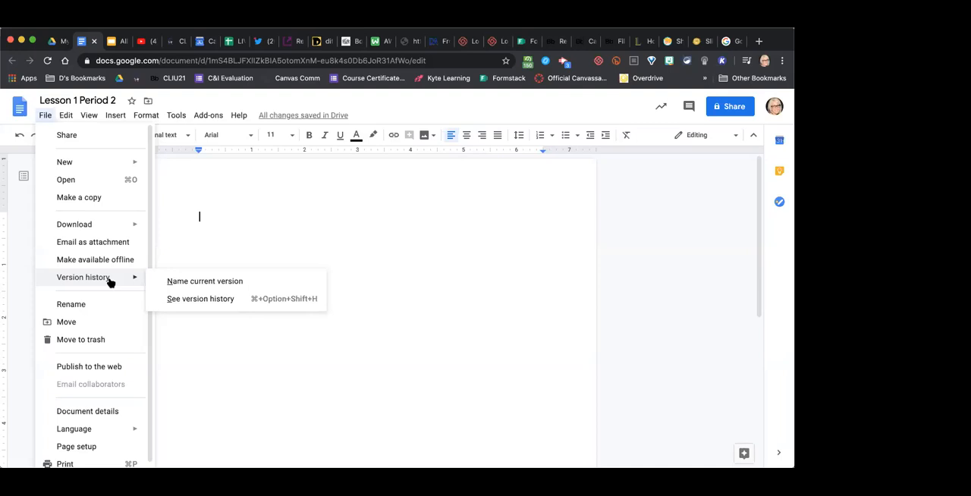
click(176, 114)
click(408, 324)
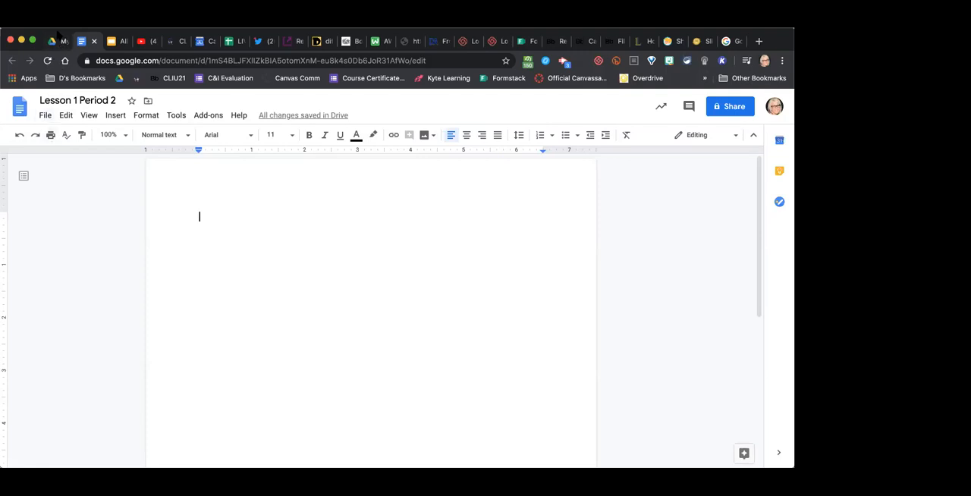
- Switch back to Google Drive and look through the folders in My Drive
click(54, 41)
click(189, 192)
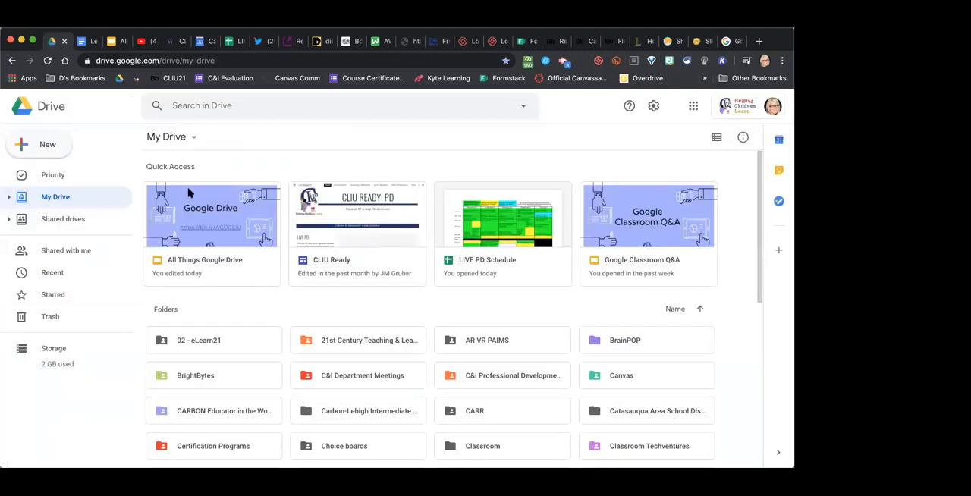
scroll(499, 275, down, 5)
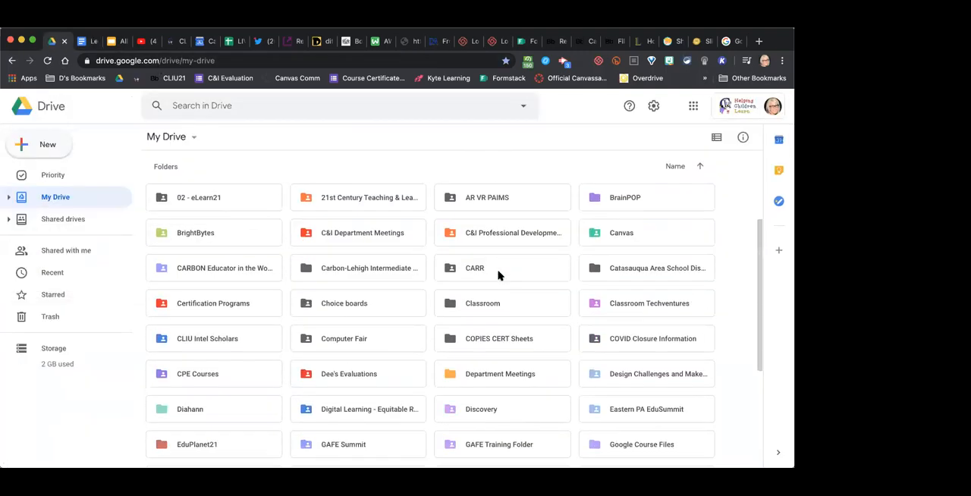
scroll(498, 275, down, 2)
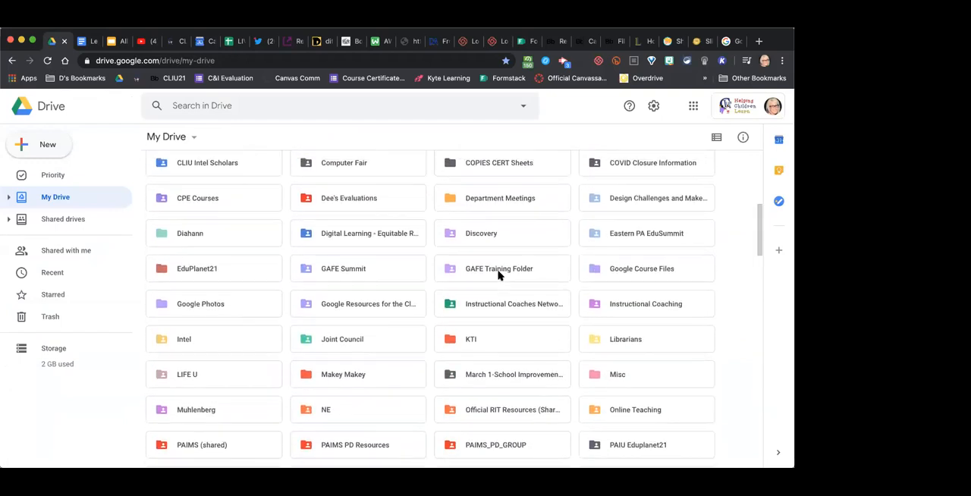
scroll(498, 275, up, 6)
scroll(499, 275, down, 2)
scroll(498, 276, up, 2)
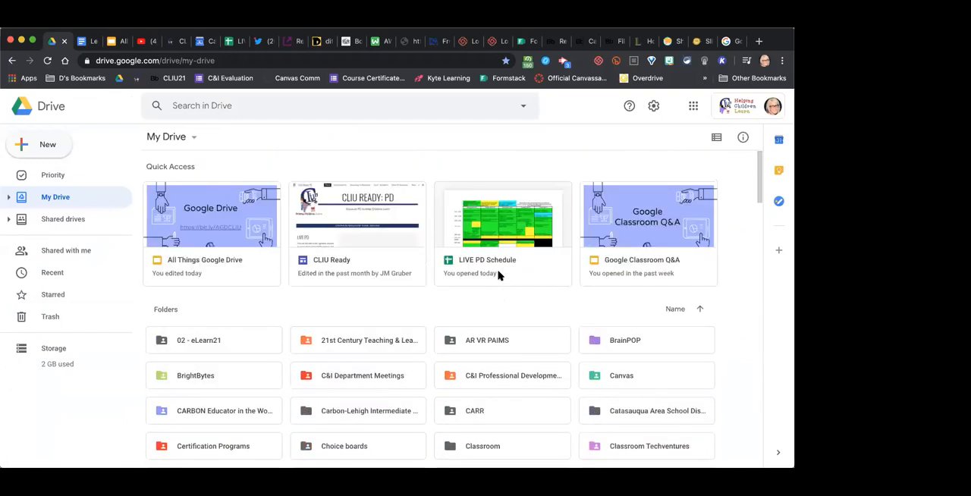
scroll(498, 276, down, 10)
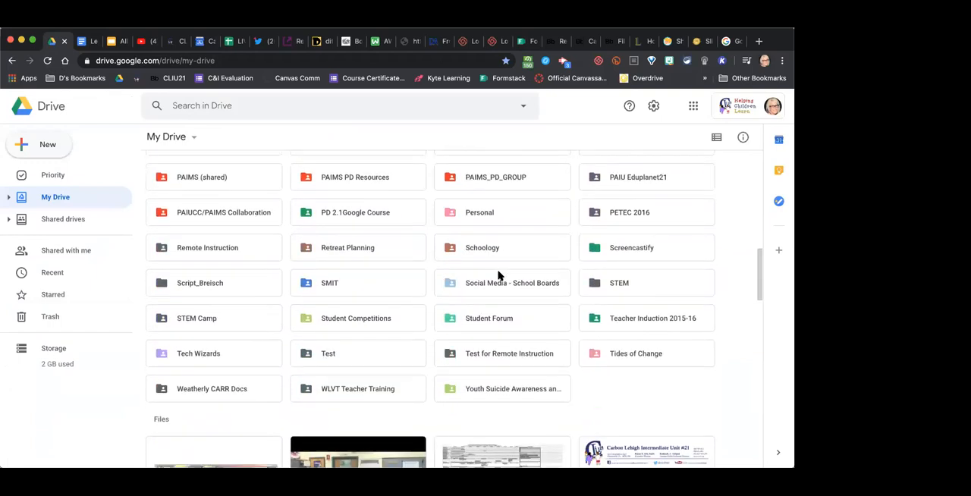
scroll(498, 275, up, 10)
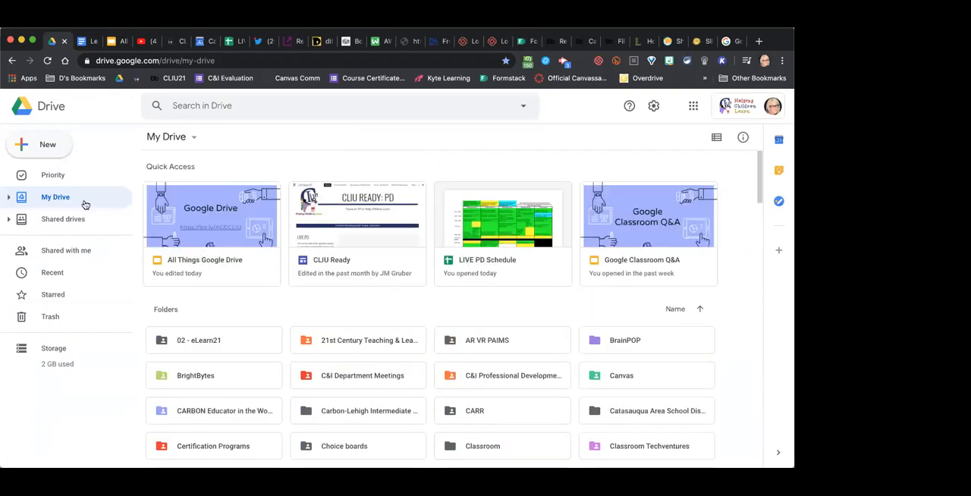
- Examine the files listed below the folders in My Drive and return to the start of the list
click(536, 216)
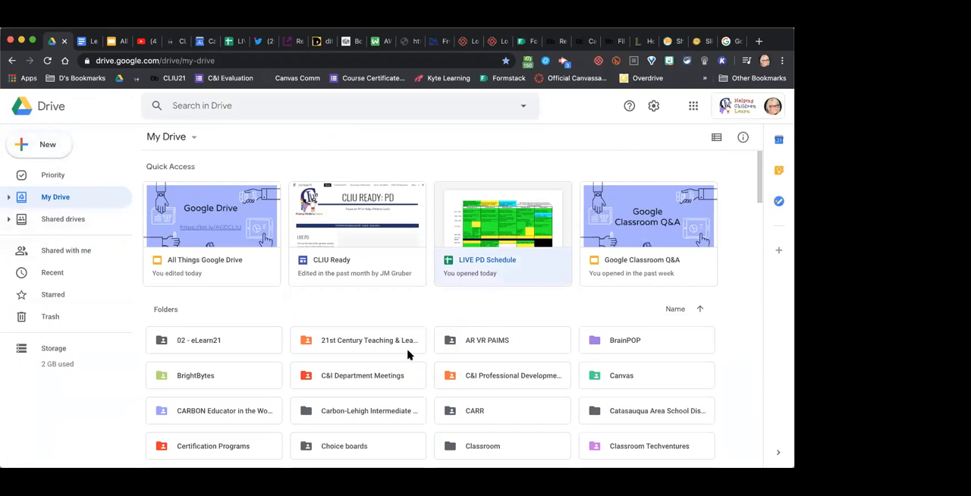
scroll(419, 398, down, 3)
scroll(418, 398, down, 6)
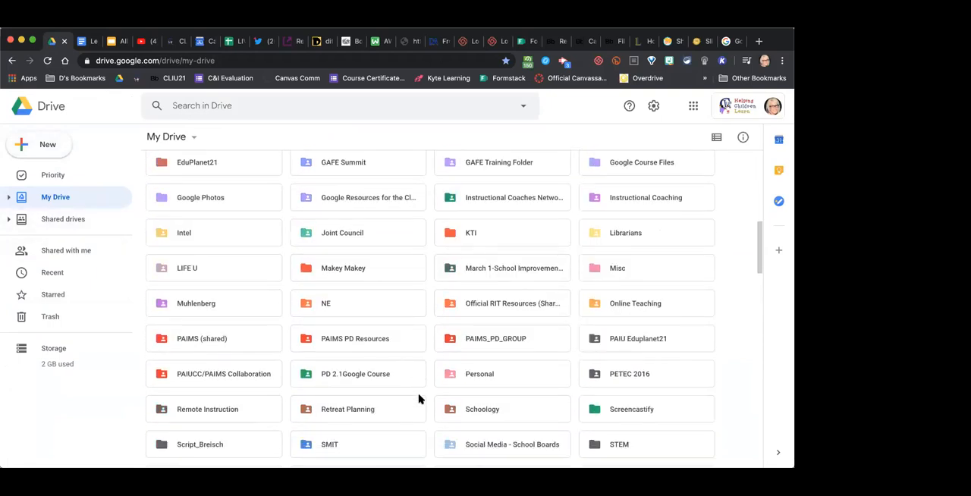
scroll(419, 399, down, 6)
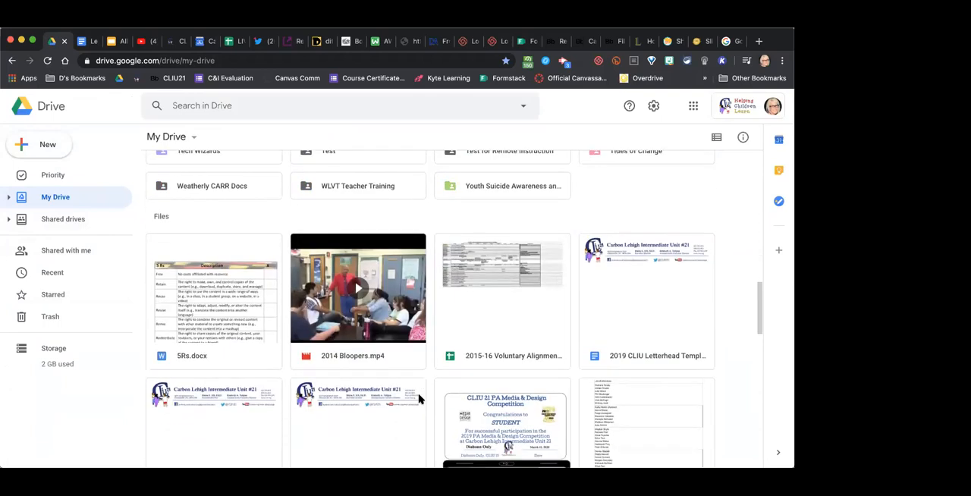
scroll(419, 399, down, 3)
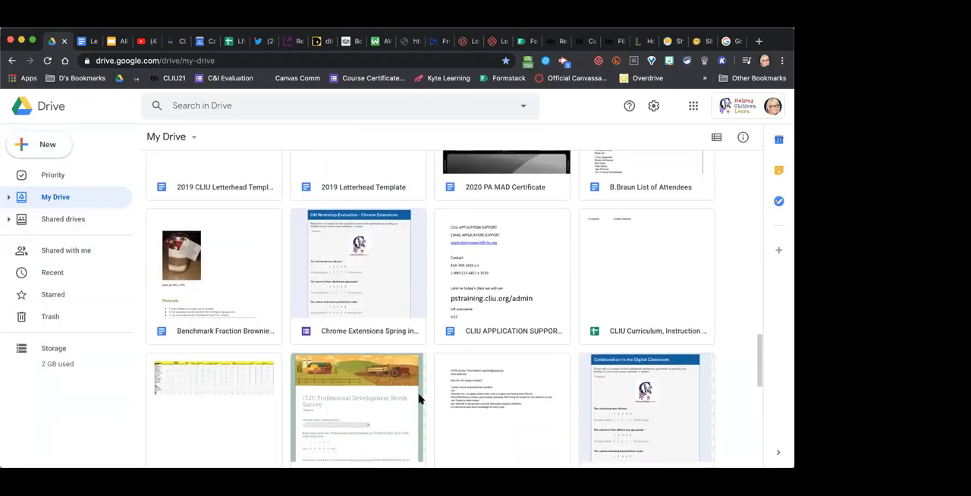
scroll(419, 398, down, 2)
scroll(418, 398, down, 1)
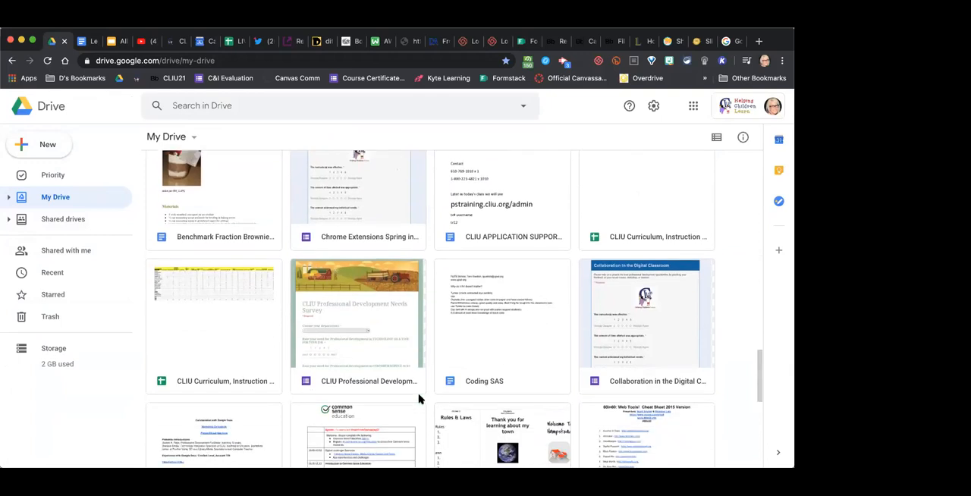
scroll(419, 399, up, 10)
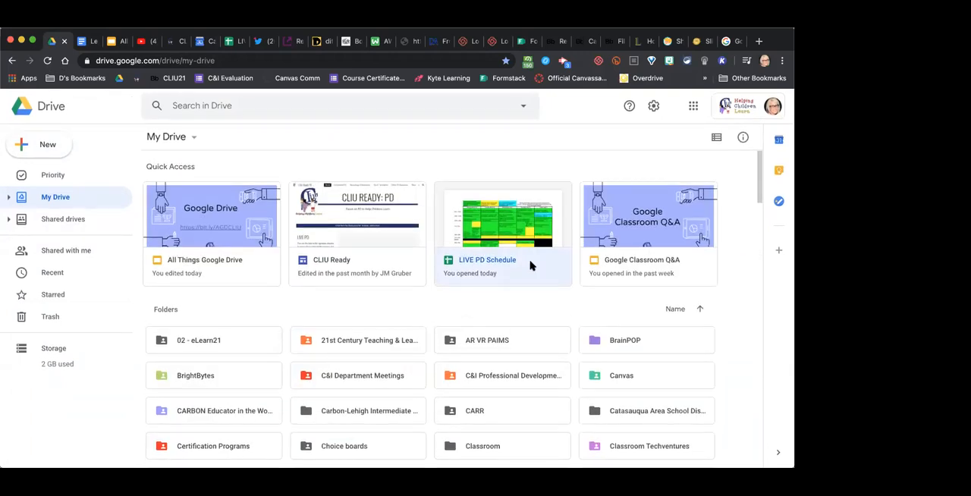
- Open the LIVE PD Schedule spreadsheet from Drive and display its version history
click(531, 265)
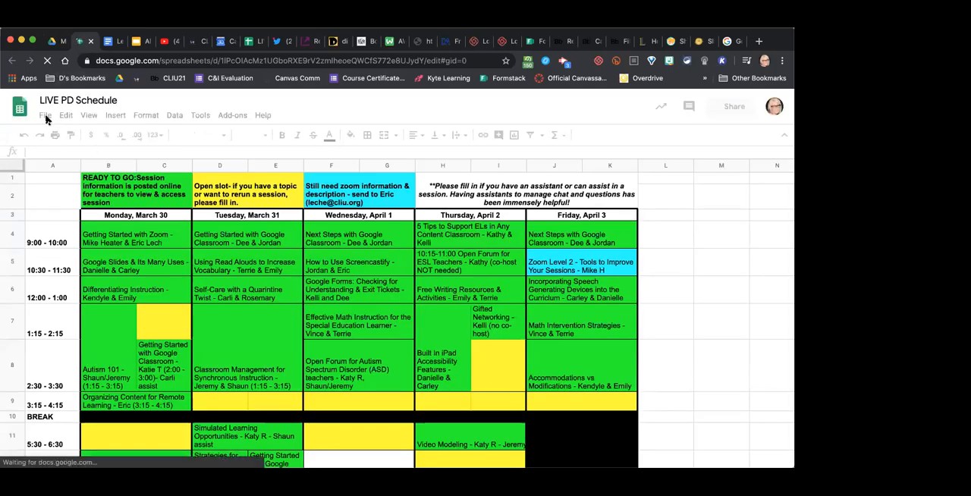
click(45, 115)
mouse_move(66, 116)
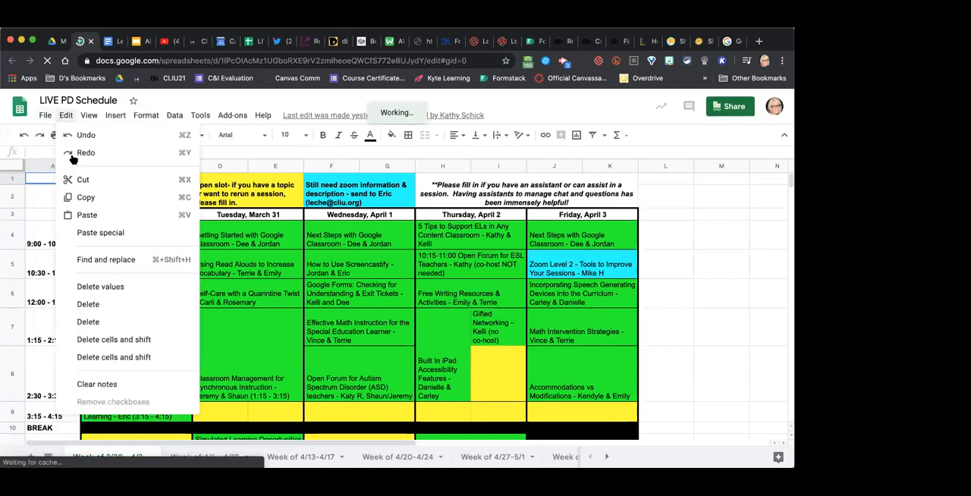
mouse_move(84, 278)
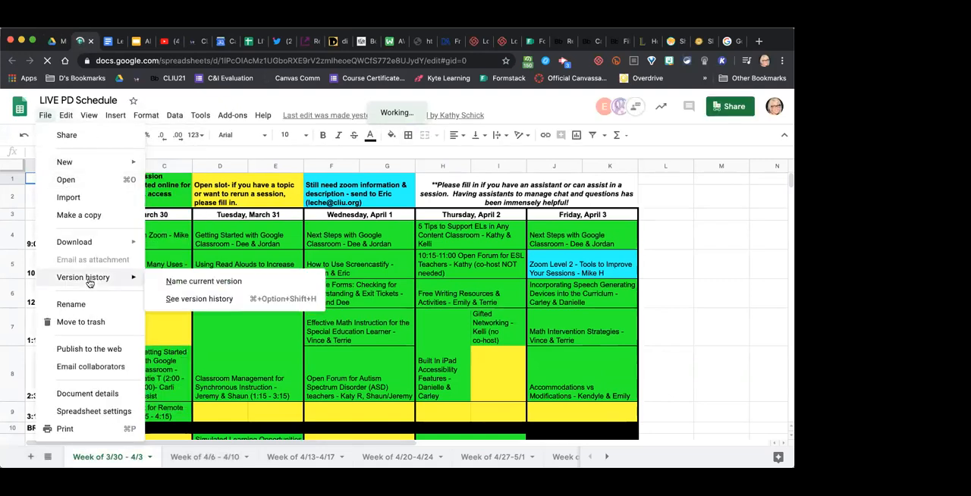
click(211, 300)
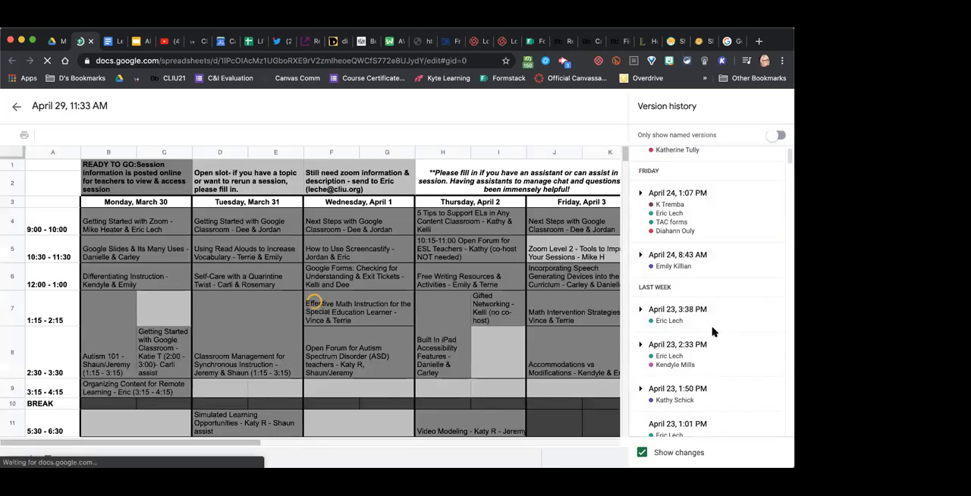
- Examine the spreadsheet's saved versions from the newest back to the earliest, then return to the April 9 entries
scroll(646, 362, down, 5)
scroll(708, 355, down, 15)
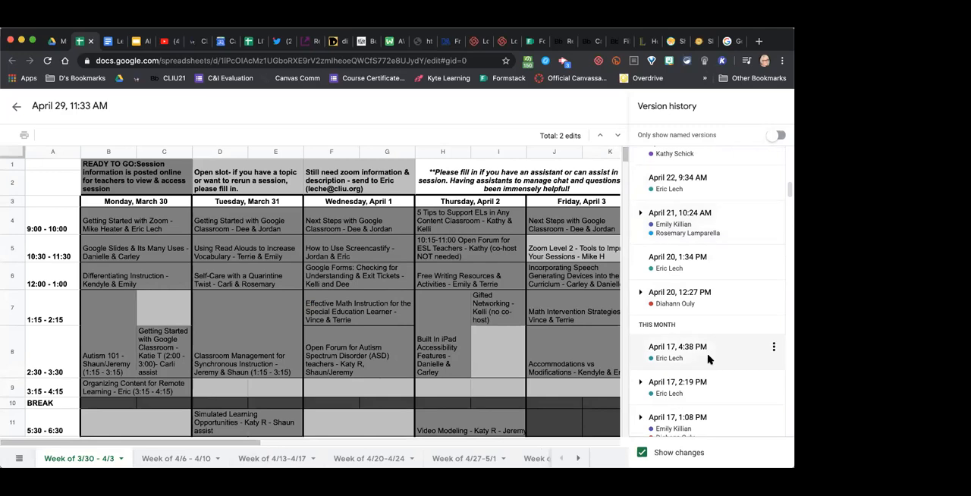
scroll(708, 359, down, 15)
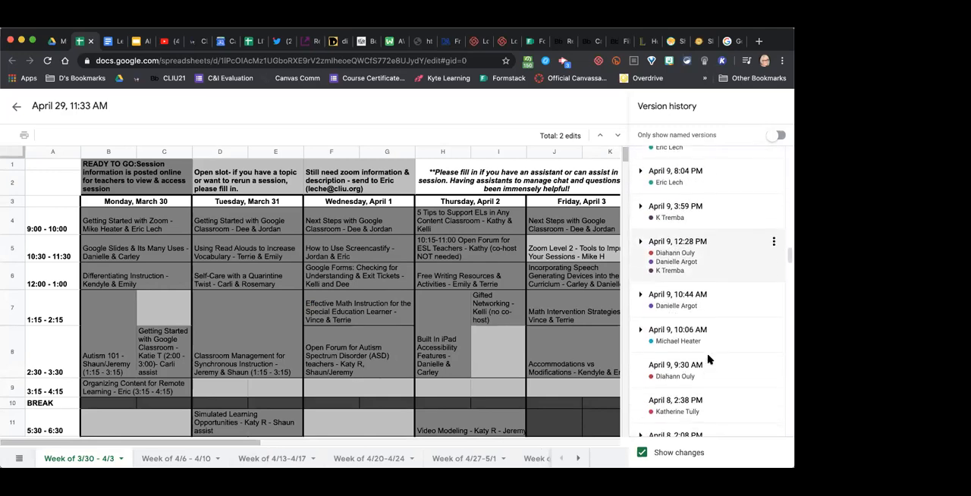
scroll(707, 359, down, 15)
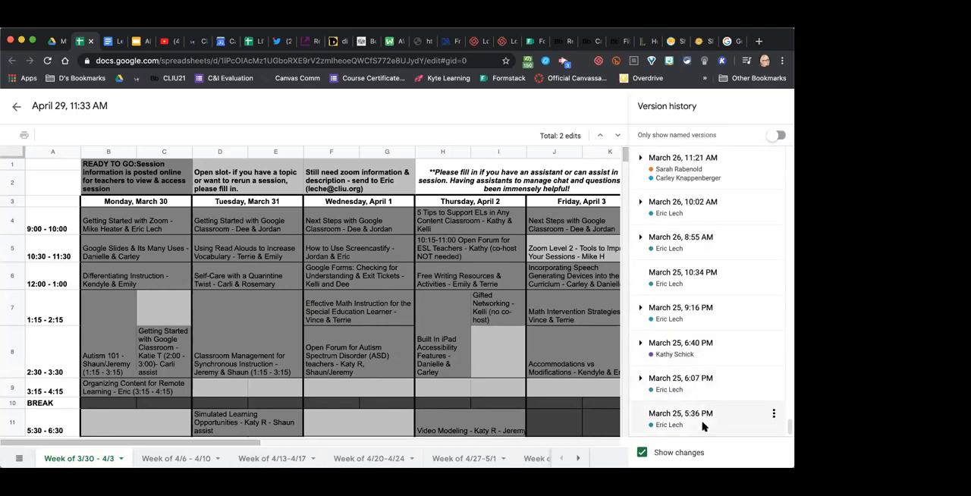
scroll(702, 372, up, 5)
scroll(703, 366, up, 10)
scroll(702, 366, up, 10)
scroll(702, 366, up, 10)
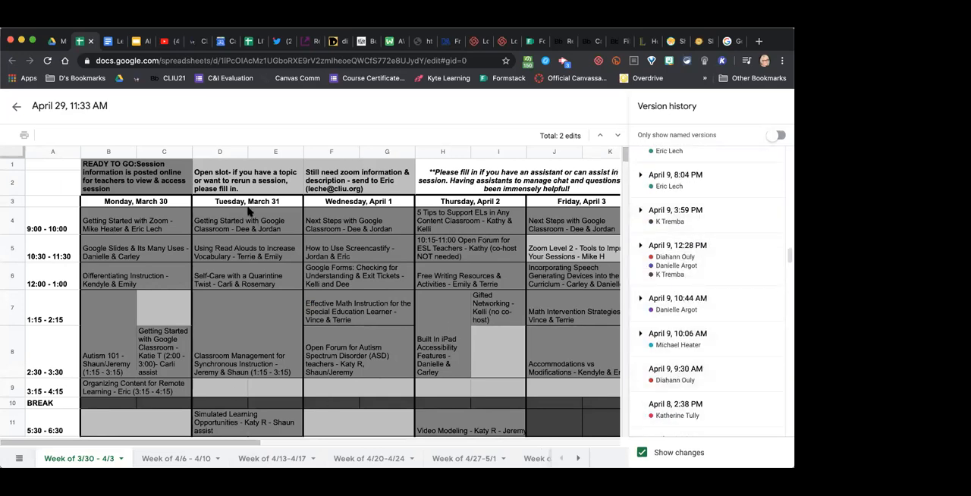
- Preview the April 9, 12:28 PM version and look over its schedule
click(685, 260)
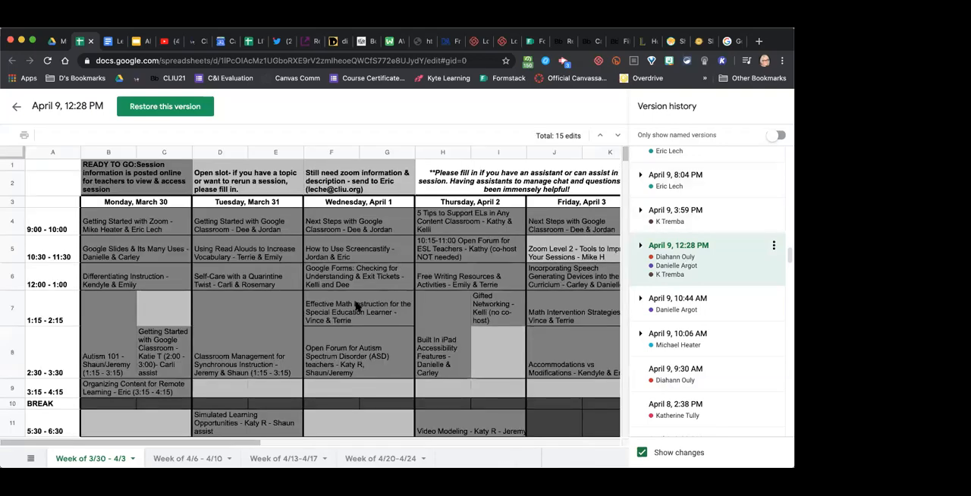
scroll(356, 306, down, 3)
scroll(357, 307, up, 4)
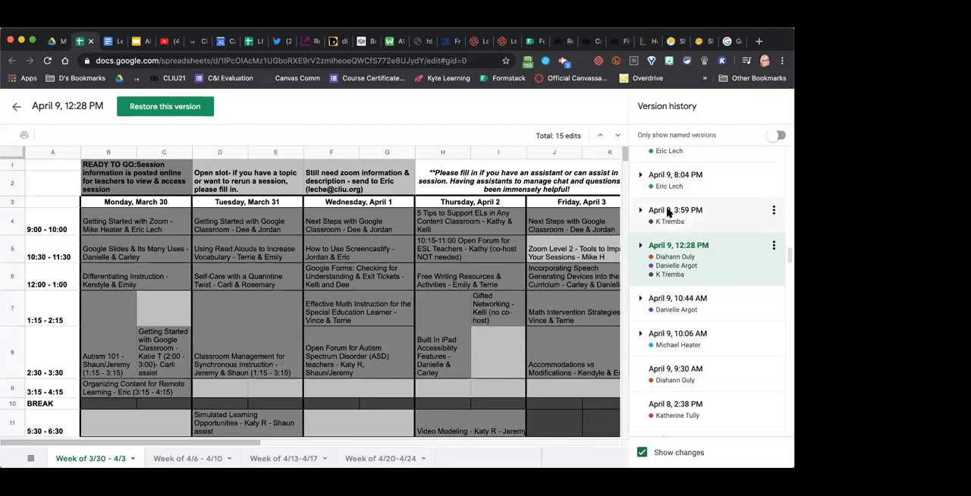
- Preview the April 9, 3:59 PM version, looking over its schedule and the newer versions listed
click(668, 213)
scroll(667, 209, up, 5)
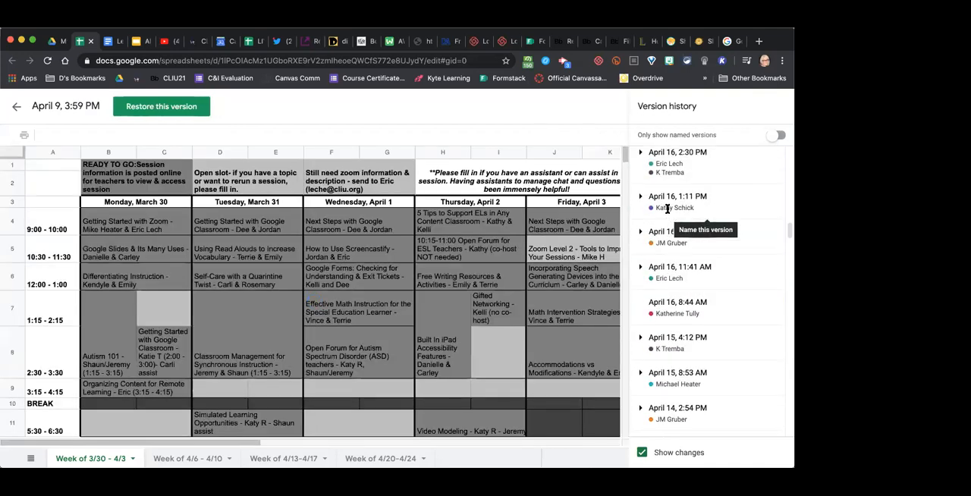
scroll(667, 209, up, 5)
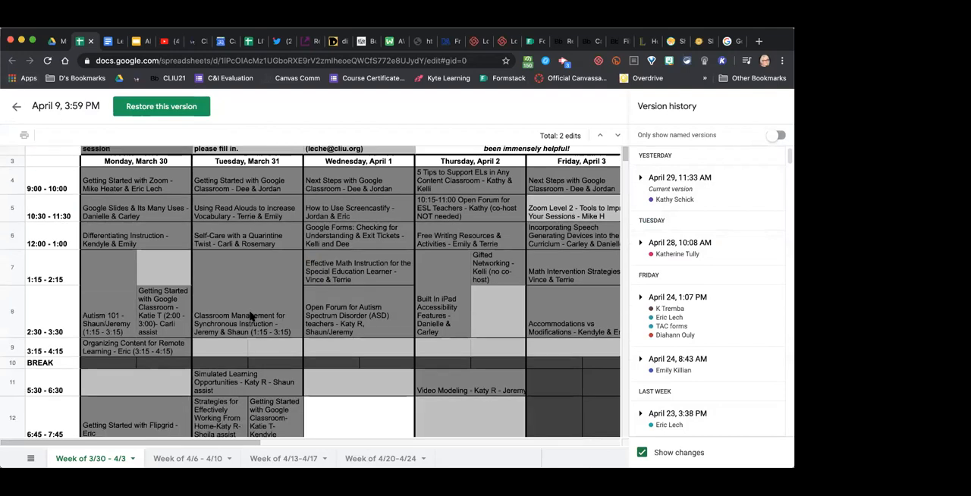
scroll(251, 315, down, 10)
scroll(251, 315, up, 10)
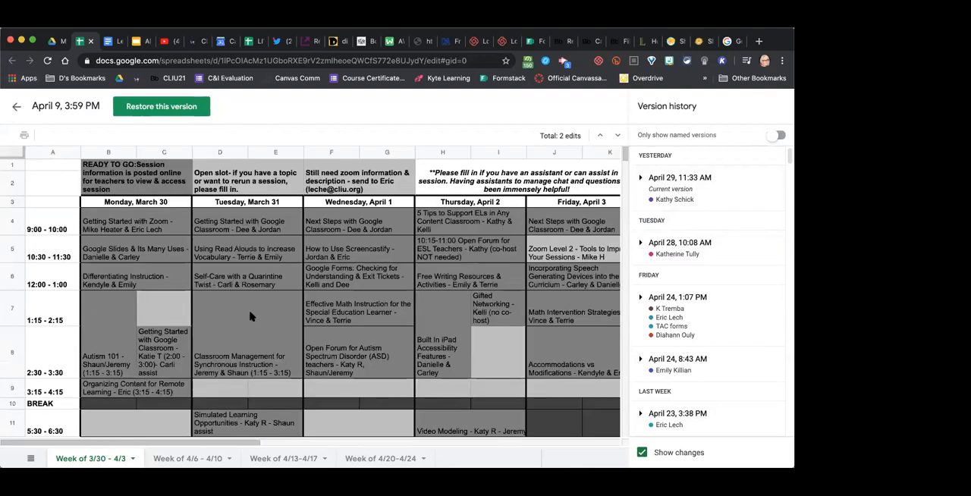
- Leave the version history without restoring anything, close the LIVE PD Schedule spreadsheet and go back to the Lesson 1 Period 2 document
click(17, 110)
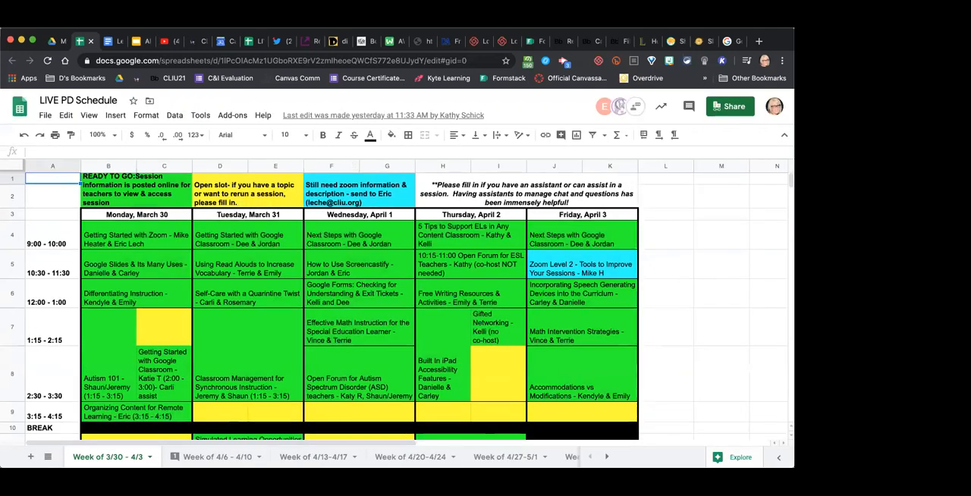
click(90, 41)
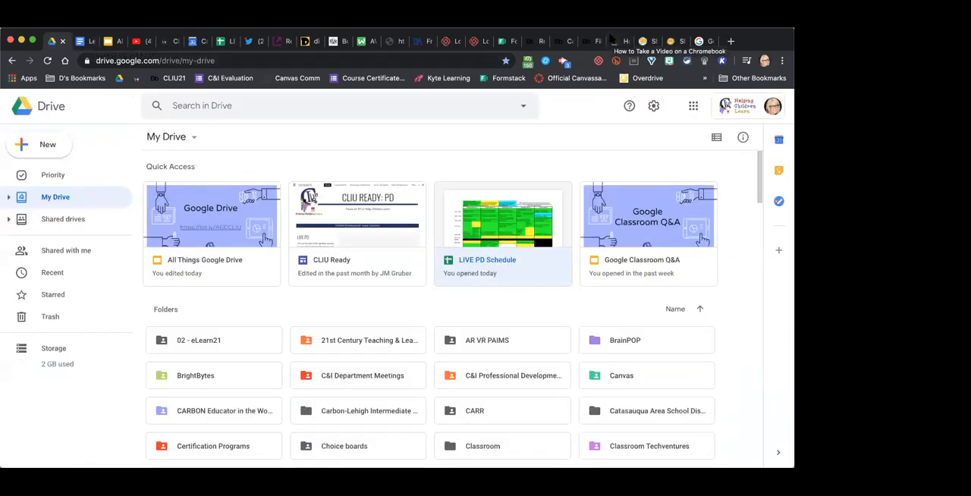
click(84, 41)
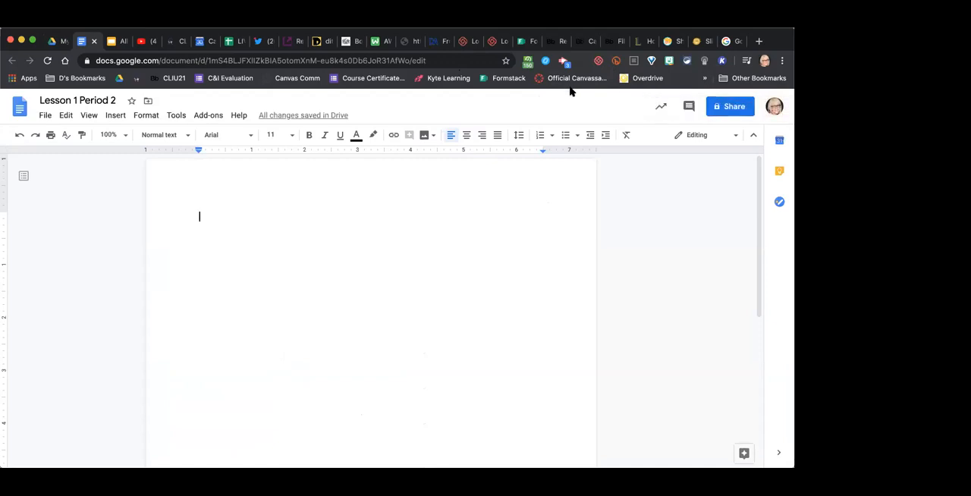
- Review the document's file options through to page setup and print without applying any
click(46, 115)
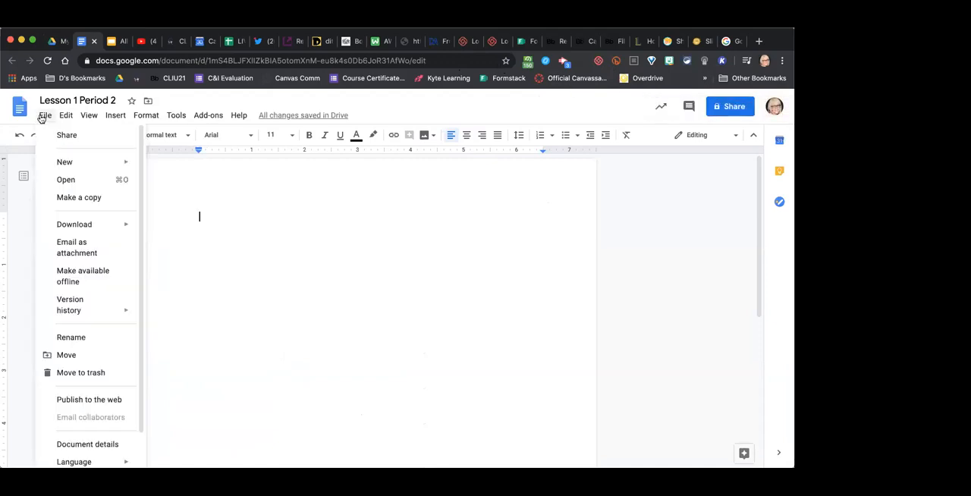
mouse_move(66, 115)
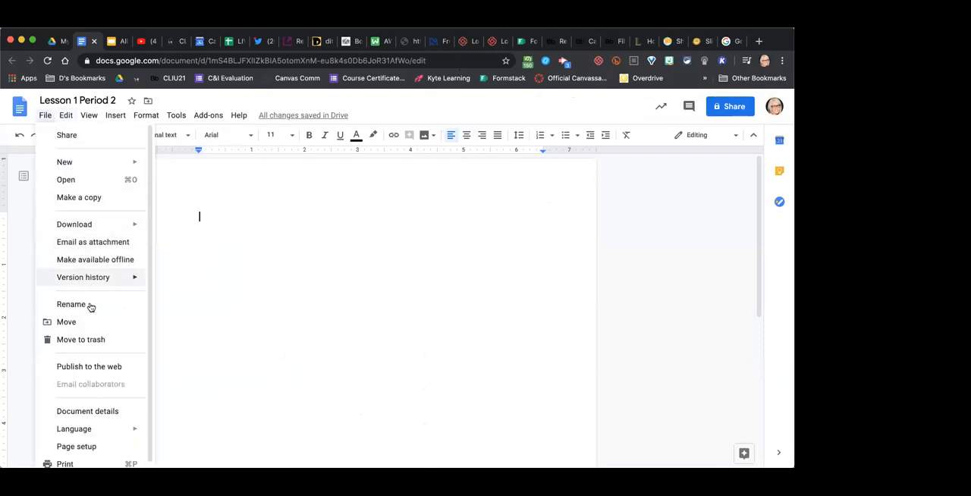
scroll(94, 368, down, 1)
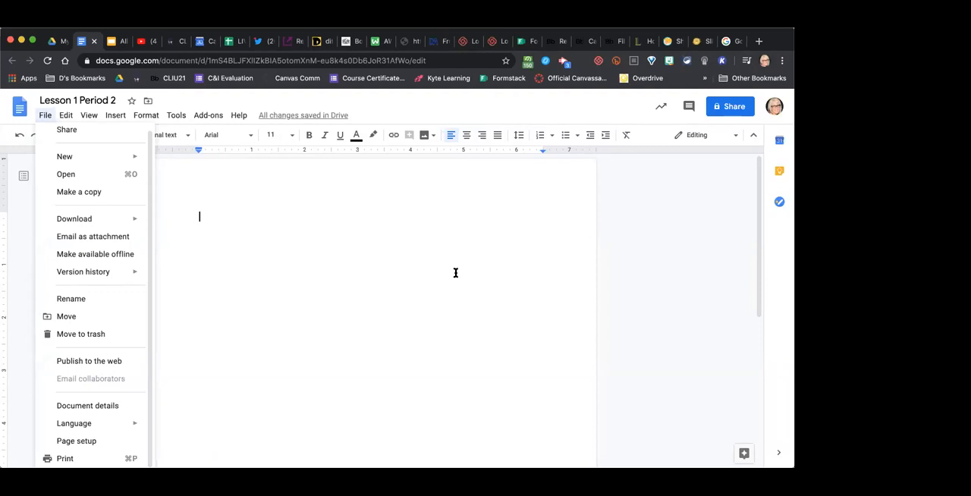
click(504, 257)
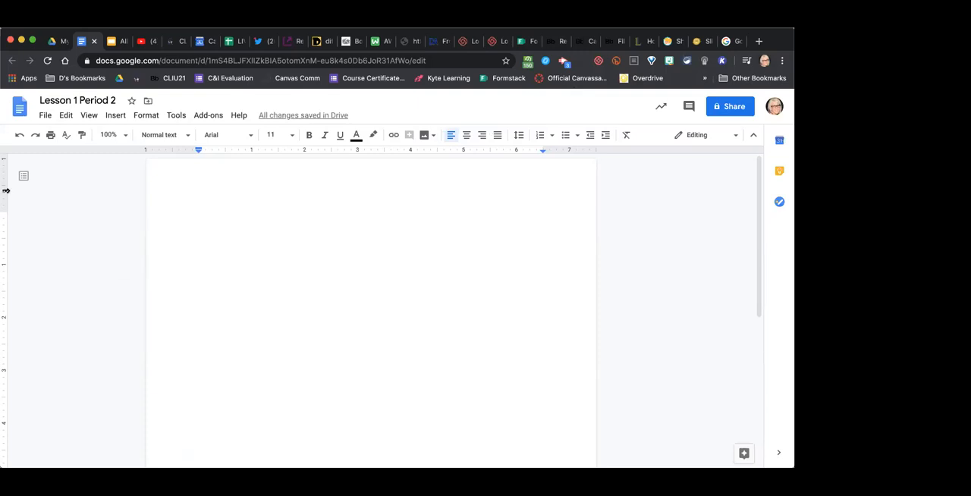
- Look through the languages available for the document without choosing one
click(45, 115)
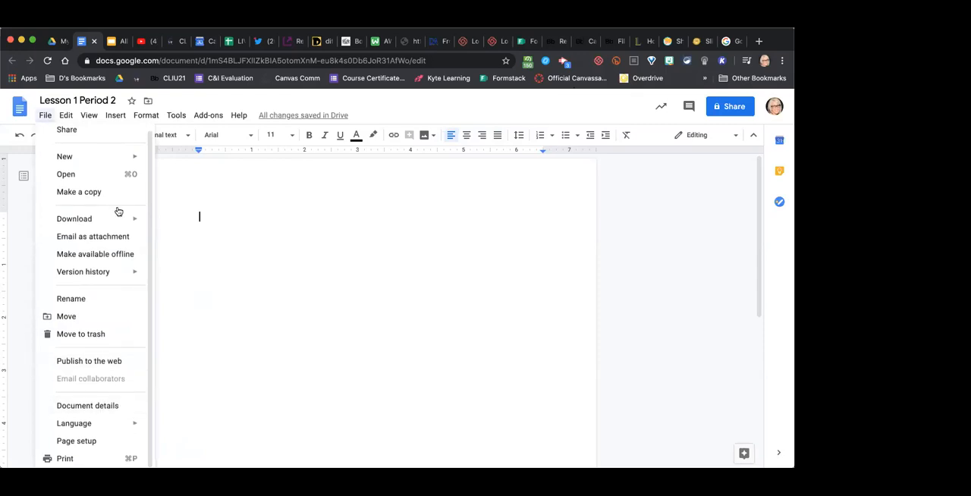
mouse_move(66, 117)
mouse_move(101, 429)
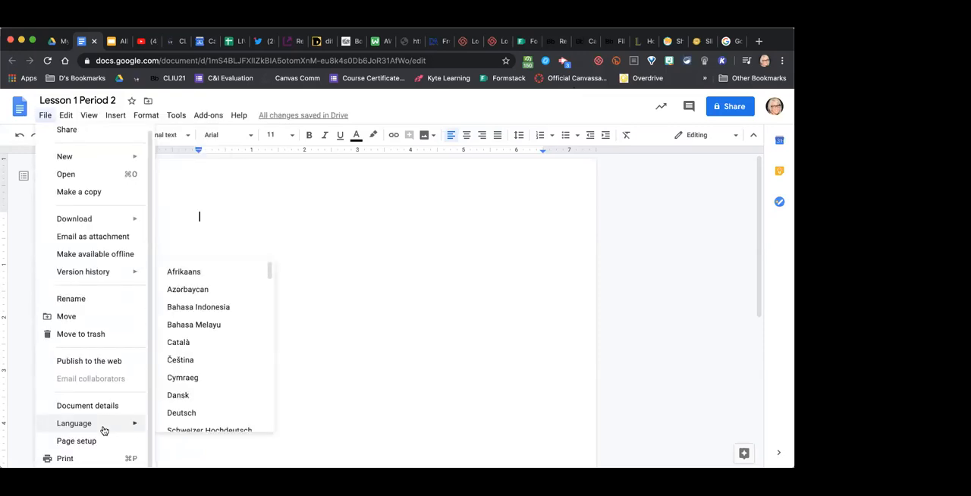
scroll(199, 352, down, 3)
scroll(202, 353, down, 3)
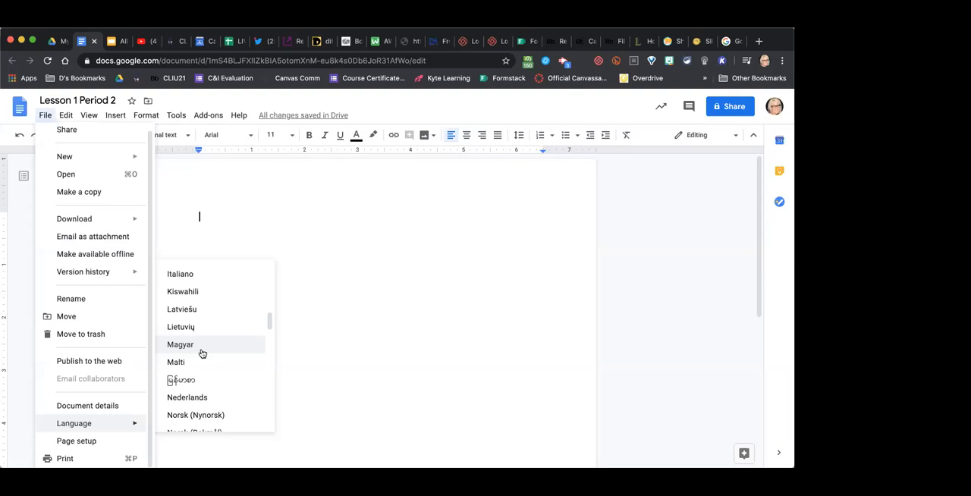
scroll(202, 354, down, 15)
scroll(201, 353, down, 5)
scroll(202, 353, up, 15)
scroll(202, 354, up, 10)
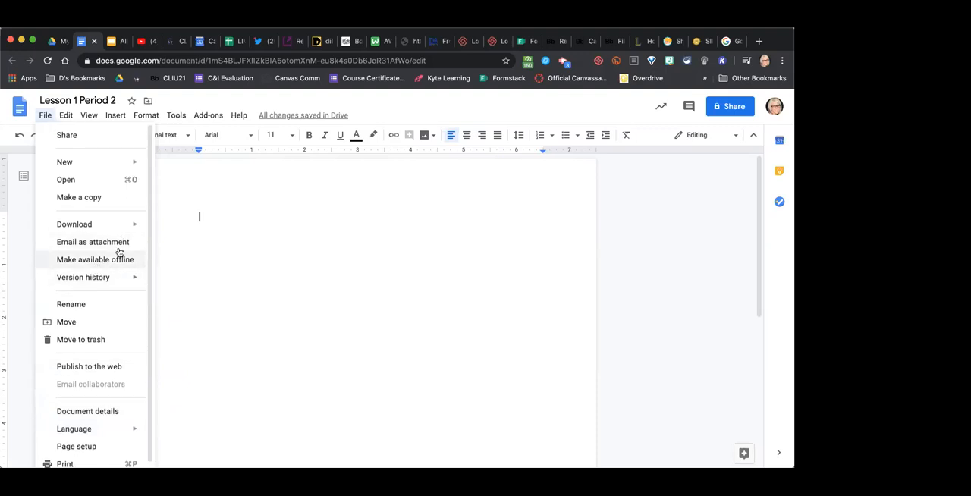
click(251, 236)
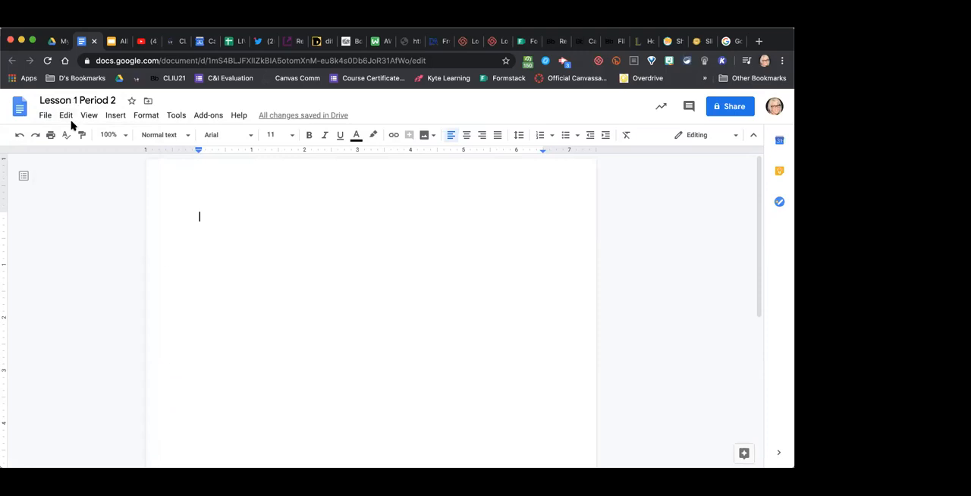
- Review the document's editing, view and insert options without applying any
click(68, 119)
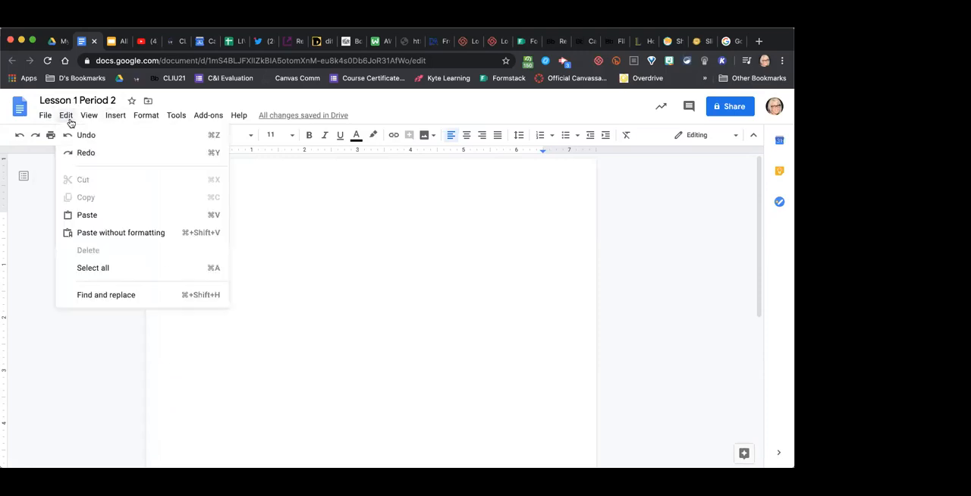
mouse_move(90, 115)
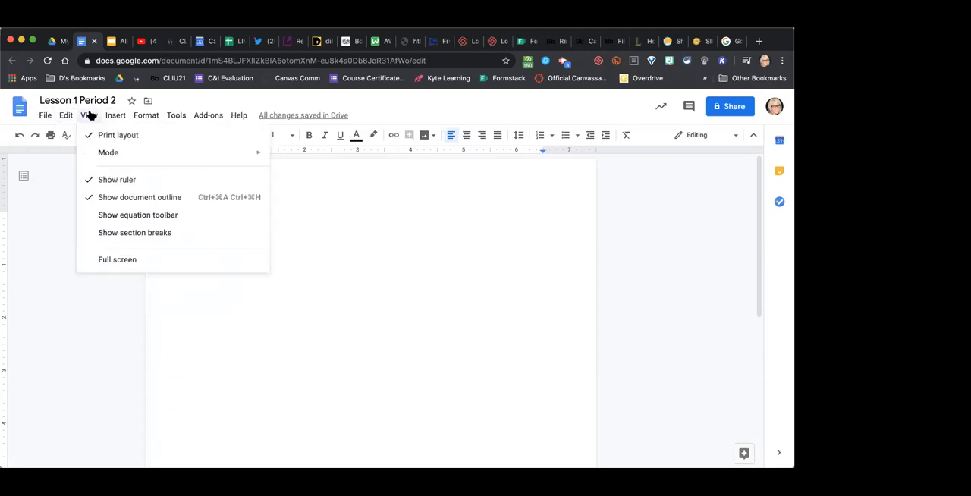
mouse_move(119, 118)
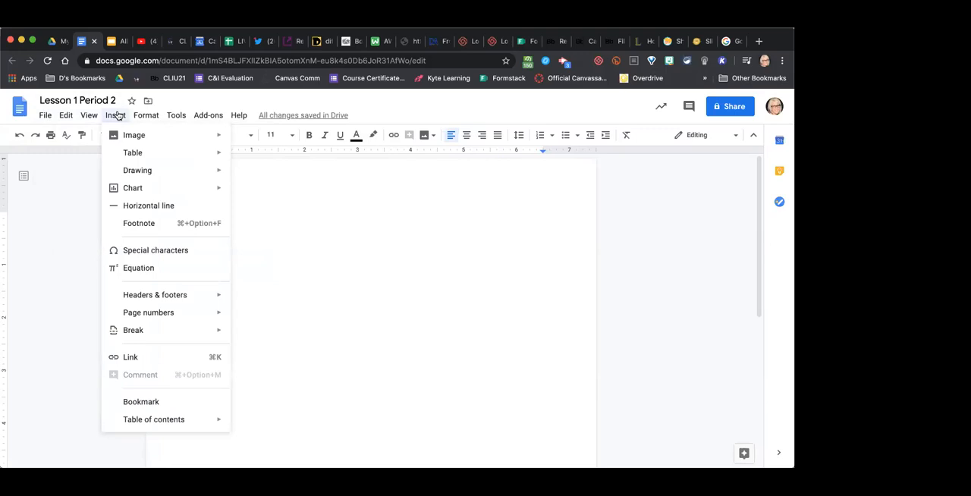
mouse_move(130, 144)
click(208, 116)
mouse_move(143, 117)
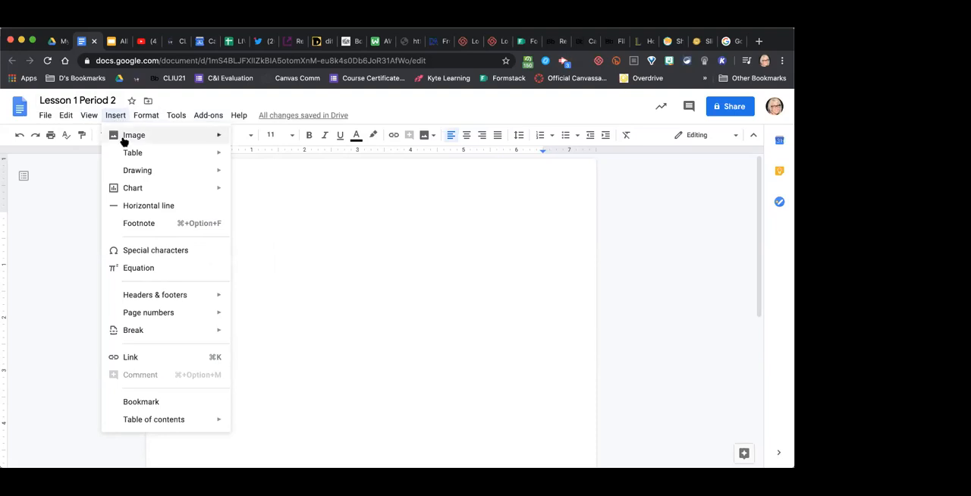
- Search the web for frog images and insert the first result, the red-eyed green frog, into the document
mouse_move(124, 143)
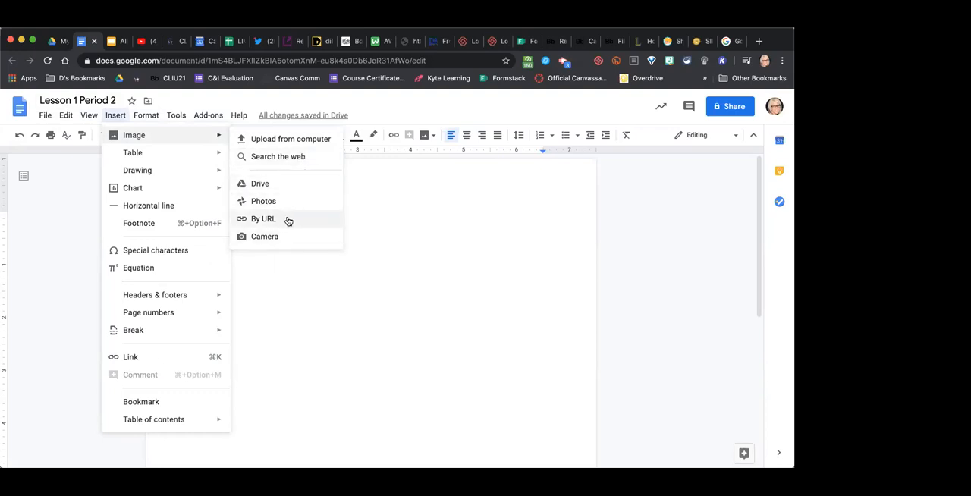
click(294, 159)
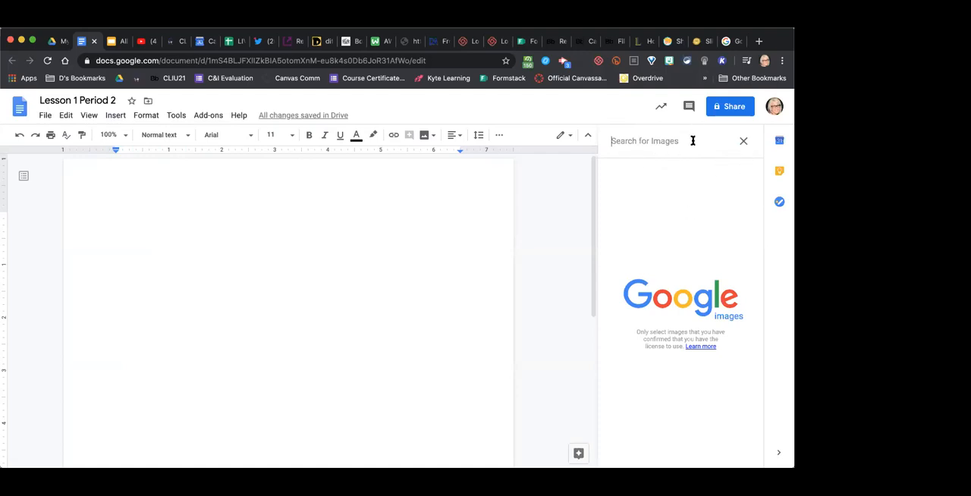
text(frog)
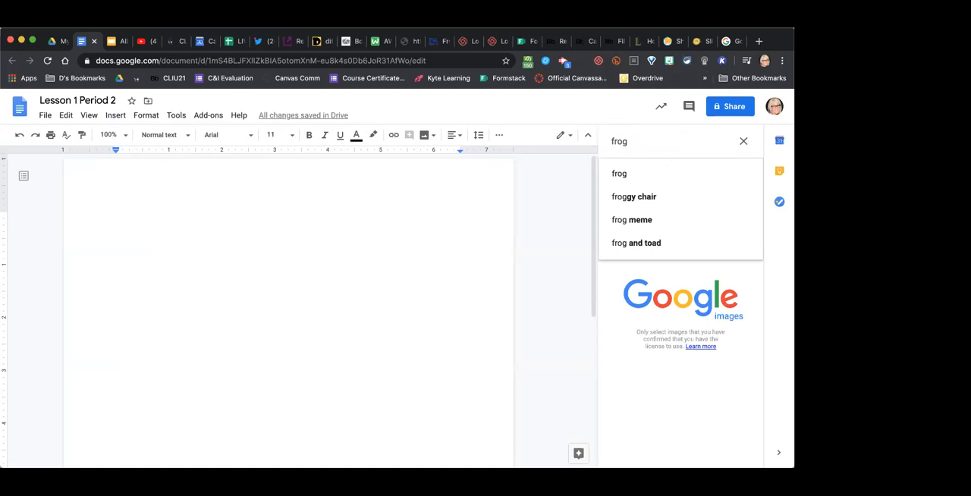
key(Return)
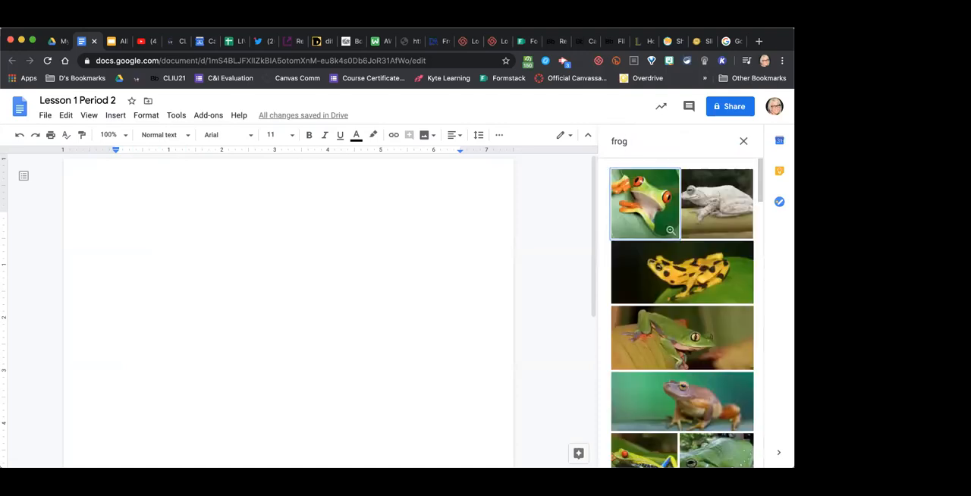
click(642, 206)
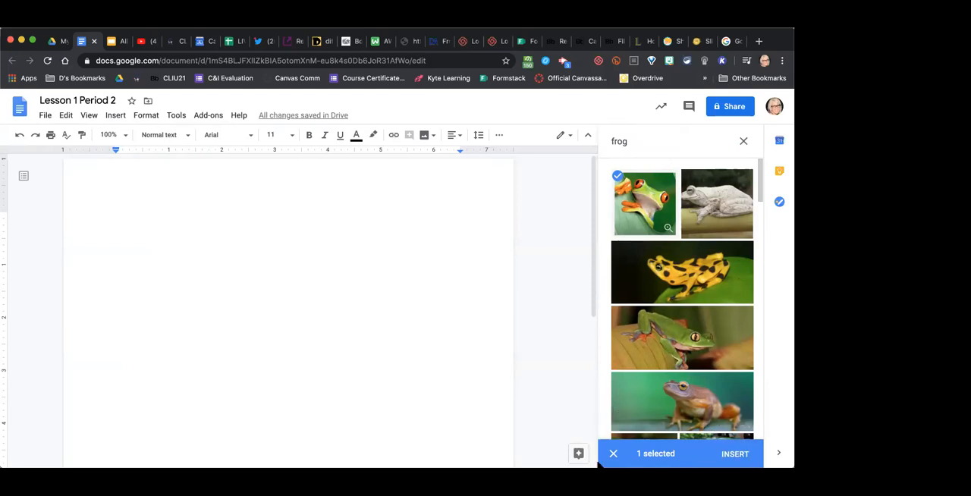
click(734, 455)
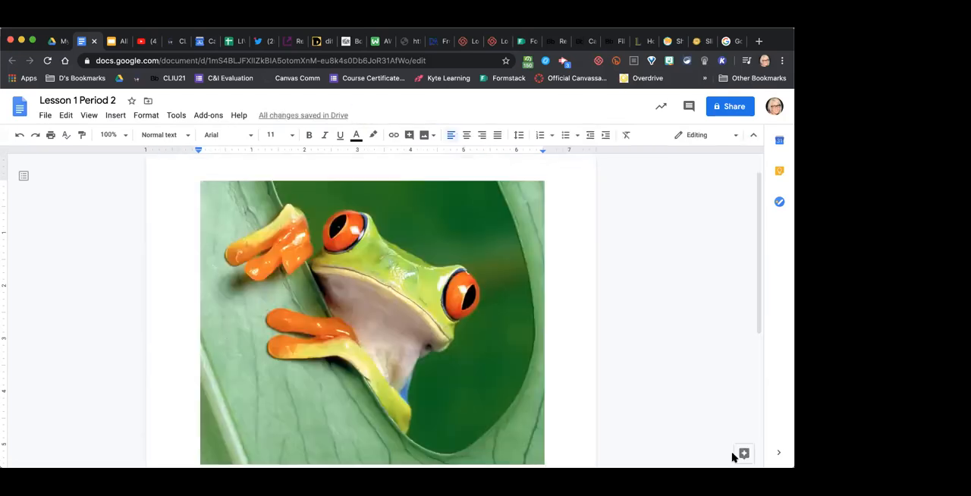
- Shrink the frog image to about 1.9 inches wide and look over its available image actions without applying any
click(465, 336)
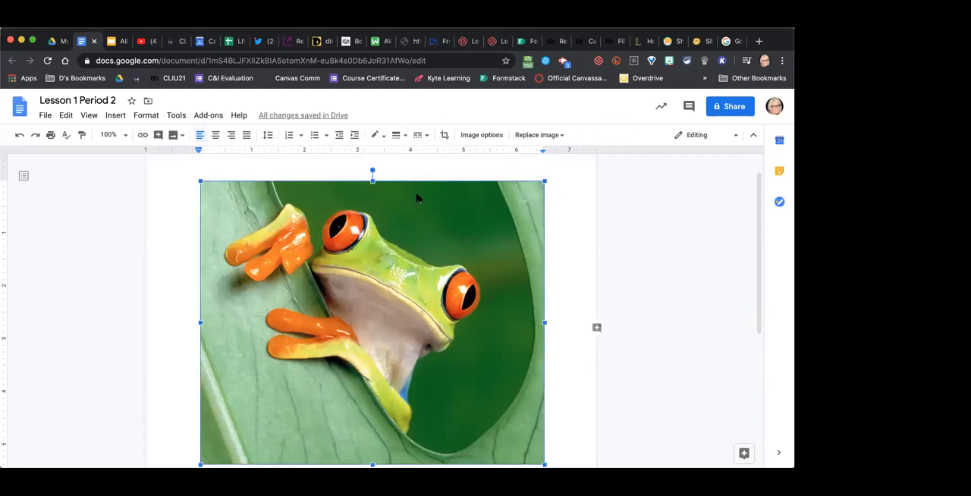
drag(200, 180, 446, 456)
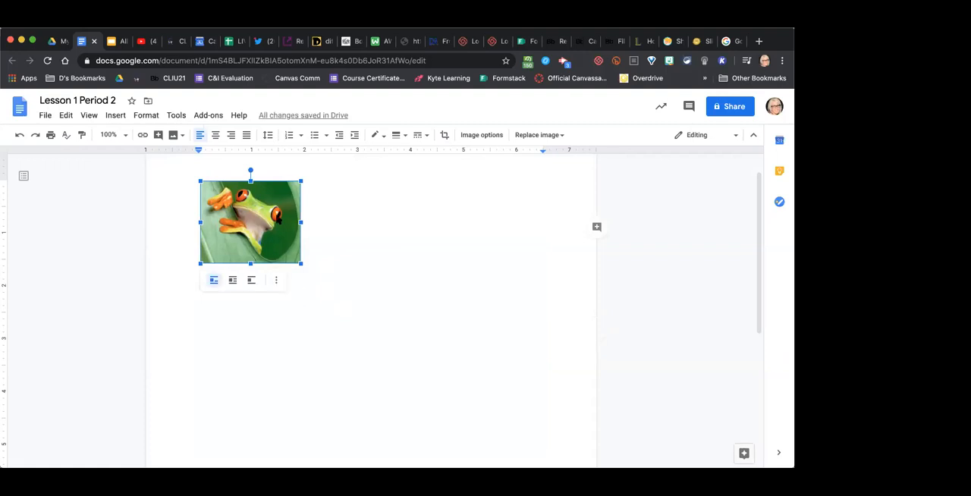
right_click(279, 220)
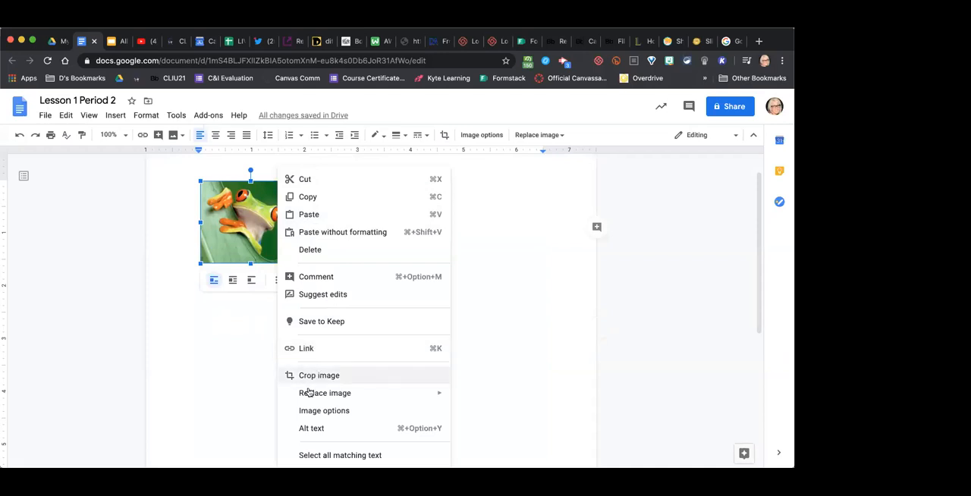
mouse_move(321, 394)
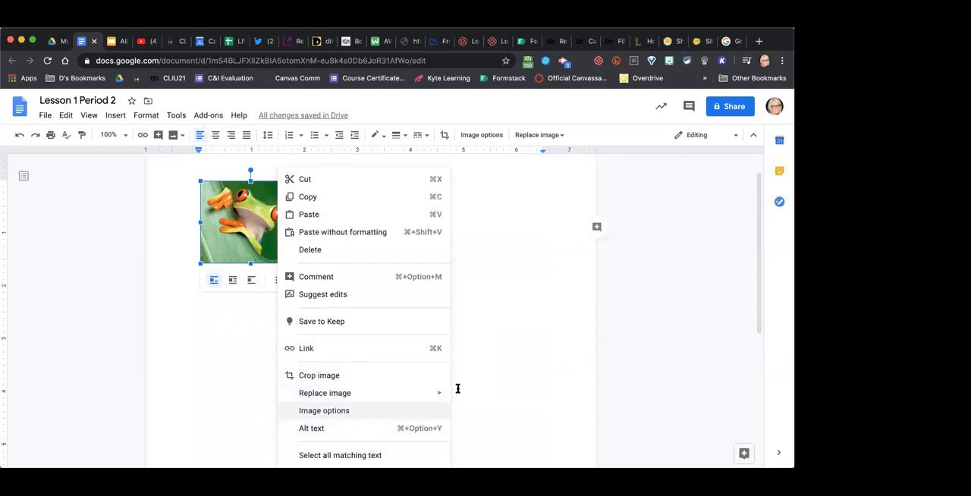
click(513, 320)
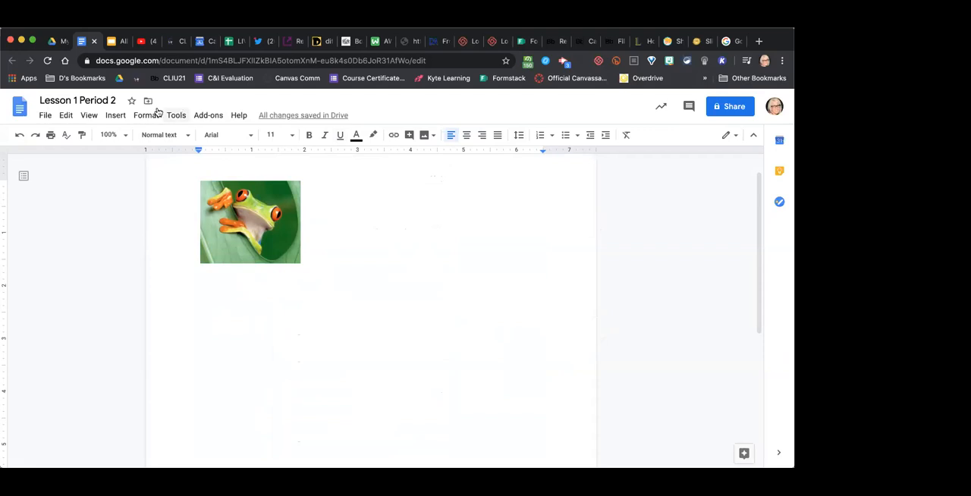
- Review the insertable elements, including table of contents styles and image sources, without inserting anything
click(120, 114)
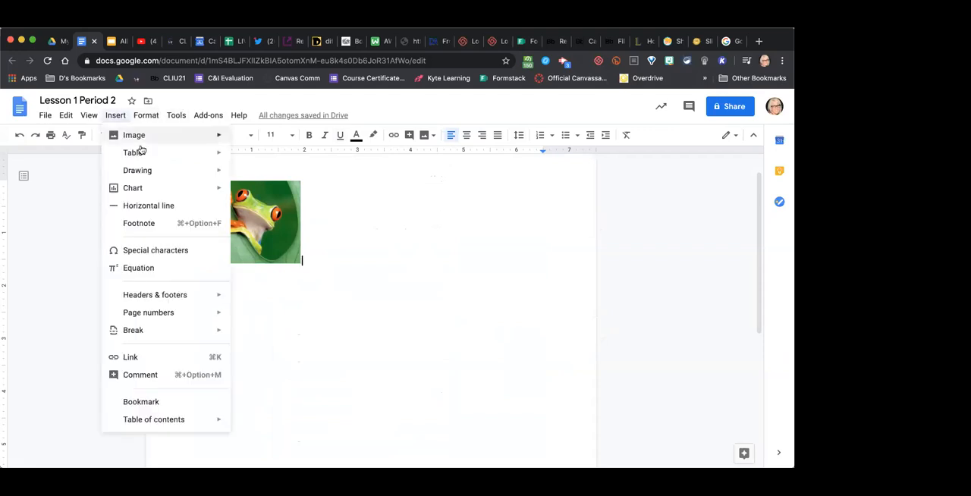
mouse_move(140, 146)
mouse_move(137, 173)
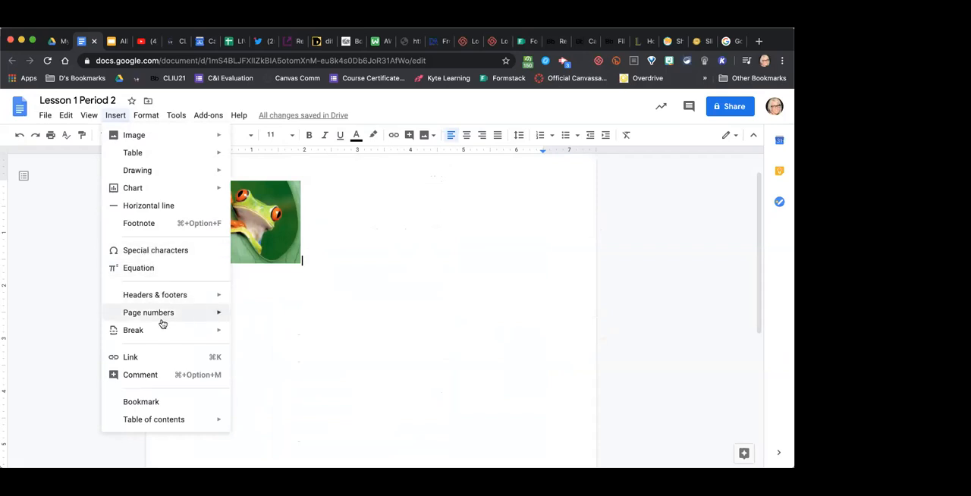
mouse_move(158, 329)
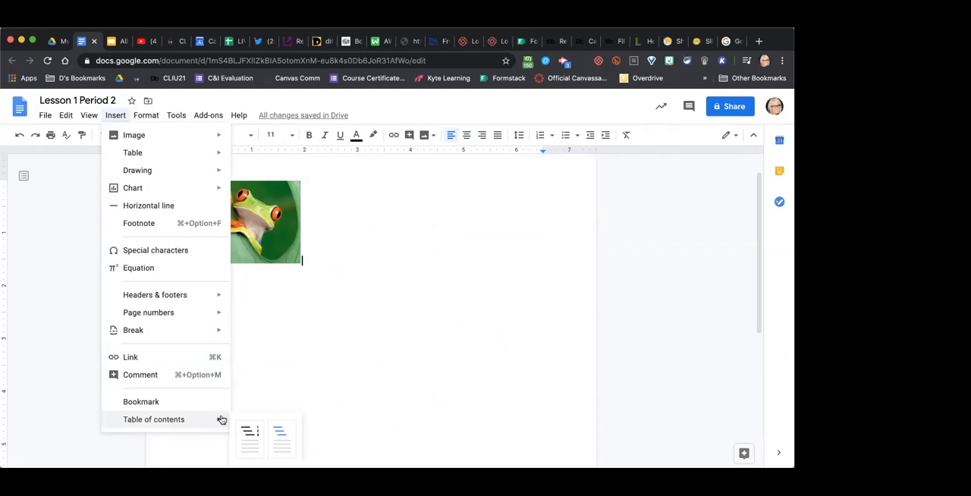
mouse_move(176, 134)
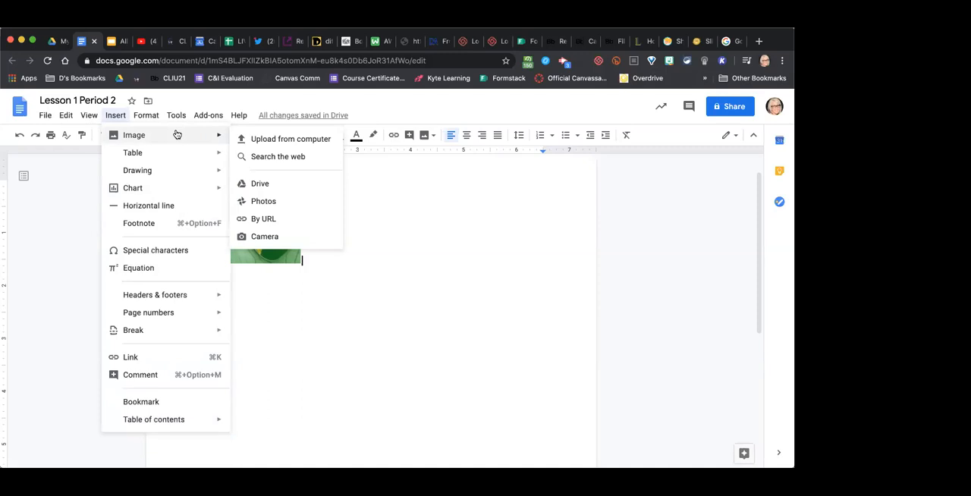
click(413, 203)
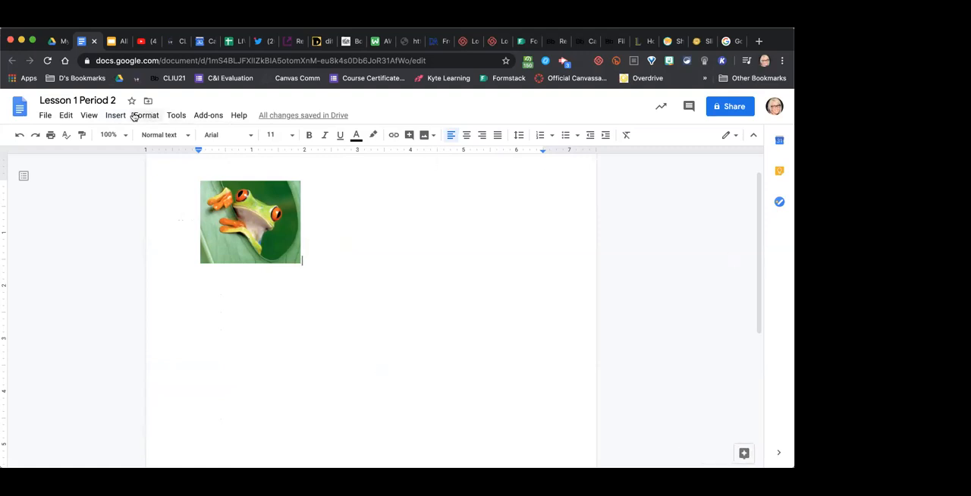
- Review the document's formatting and tool options, view the Explore feature, and close it
click(114, 118)
mouse_move(140, 118)
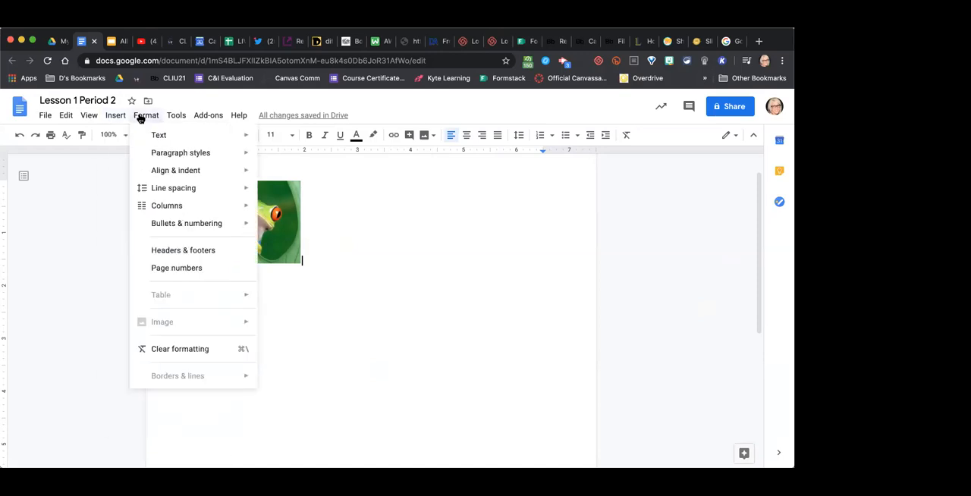
mouse_move(181, 118)
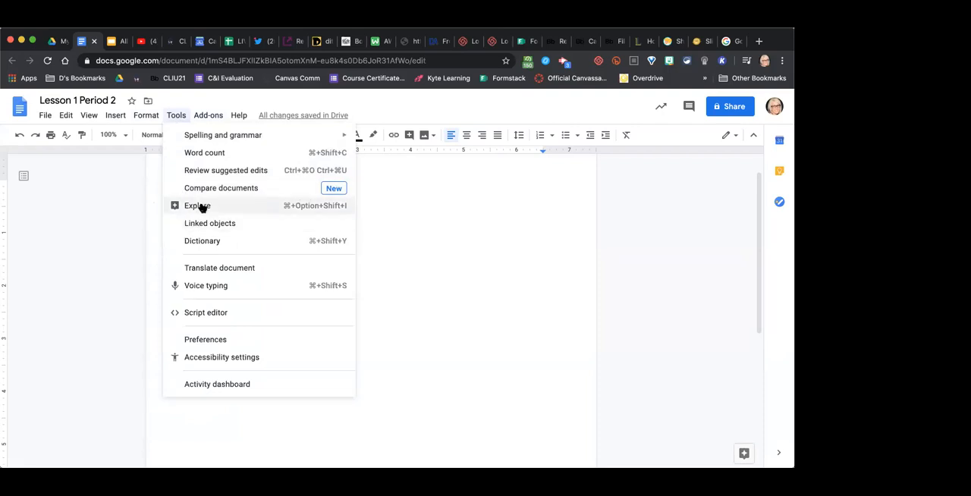
click(198, 206)
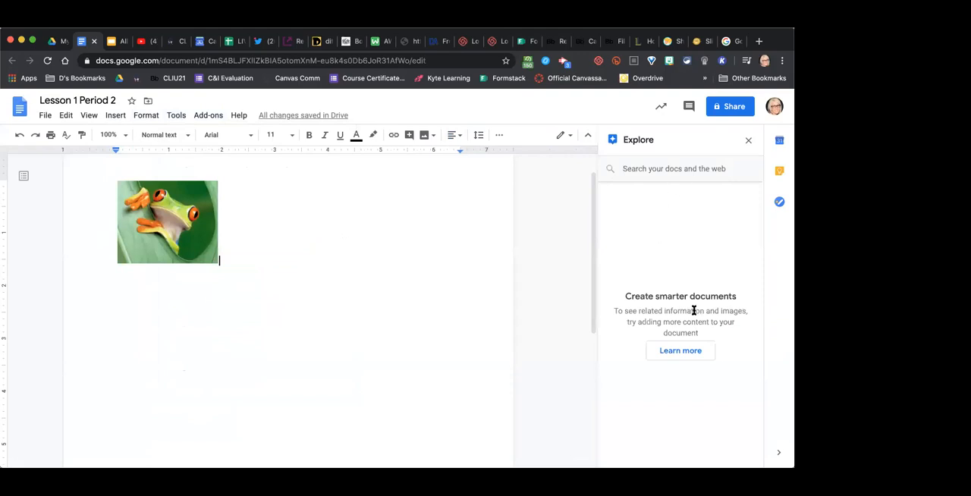
click(748, 143)
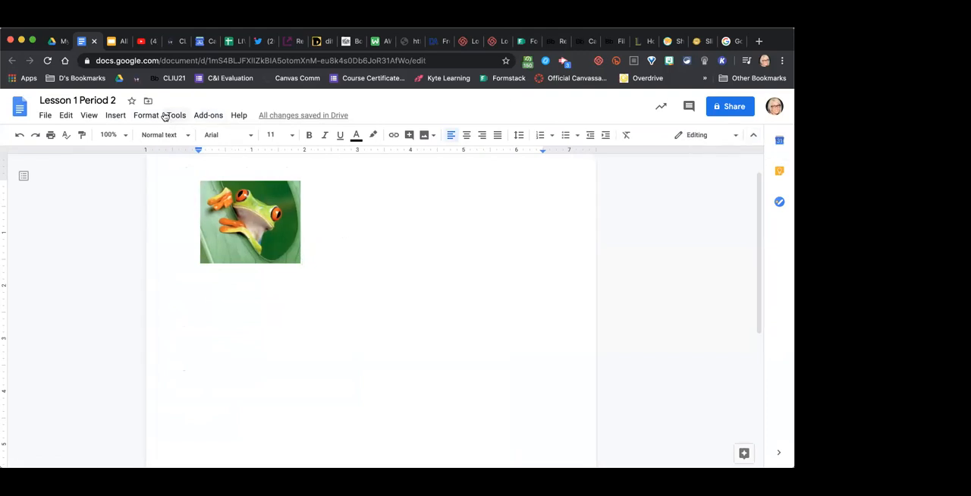
- Check the languages offered for translating the Lesson 1 Period 2 document, and leave without translating it
click(169, 116)
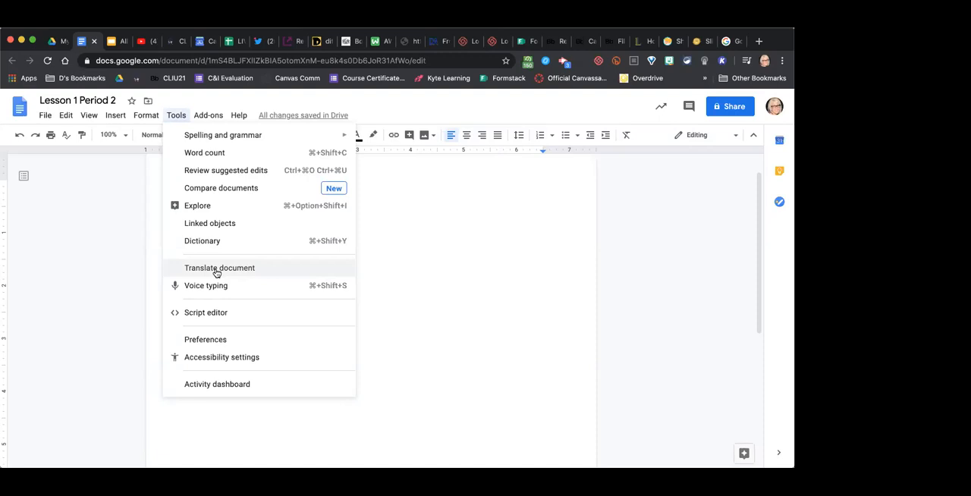
click(216, 270)
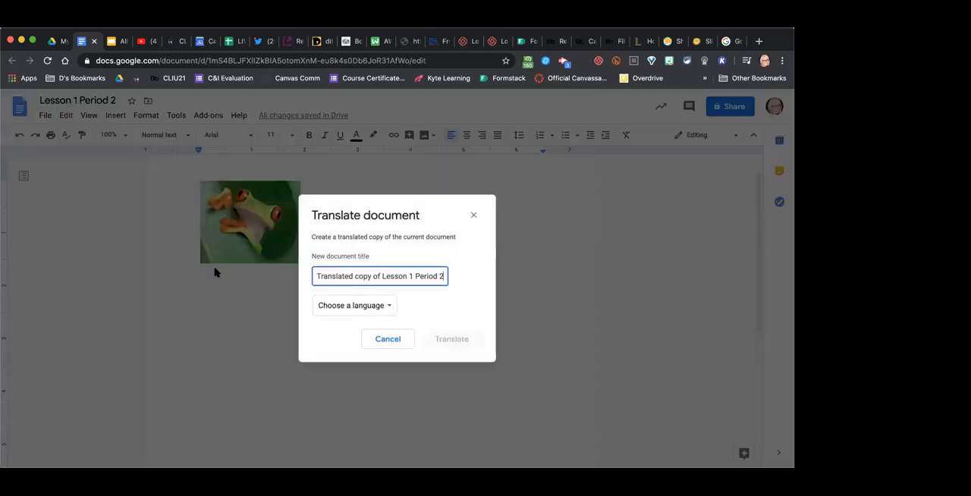
click(383, 305)
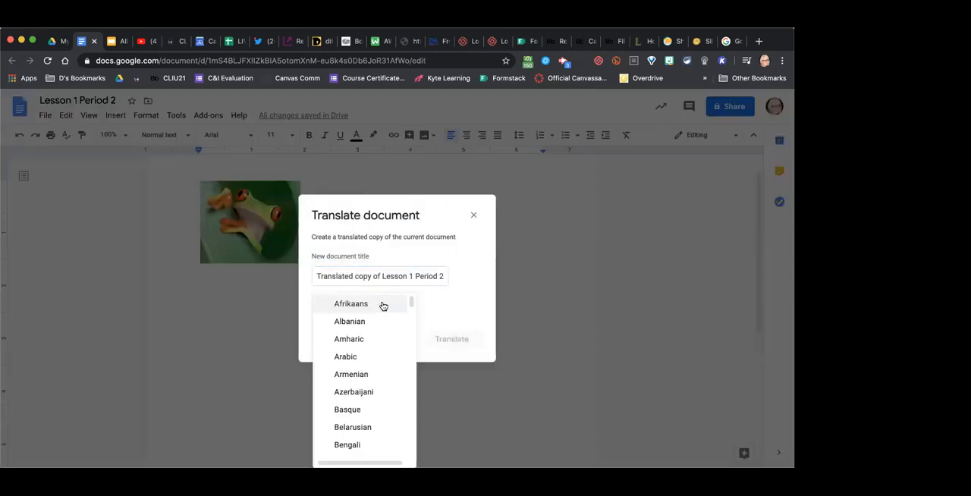
click(456, 302)
click(473, 215)
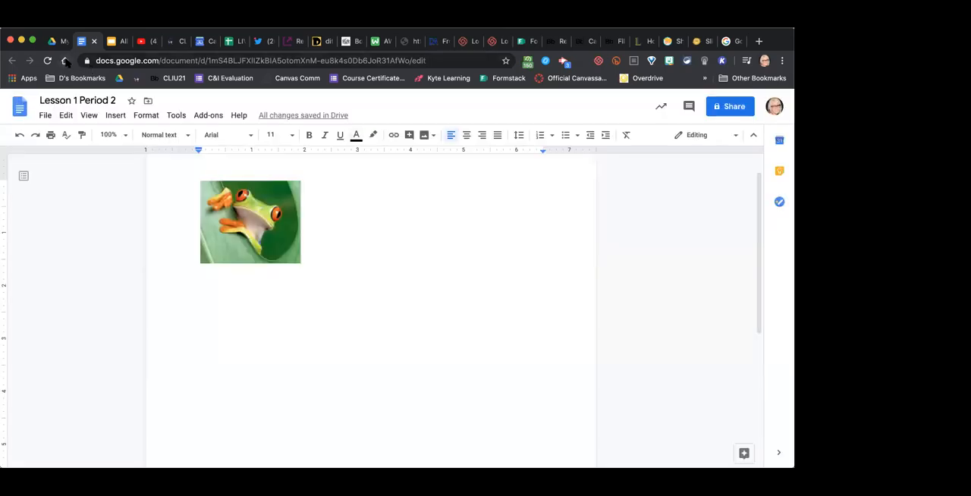
- Switch to Google Drive, find the Common Sense PAIU document in My Drive, and open it
click(59, 42)
scroll(474, 382, down, 6)
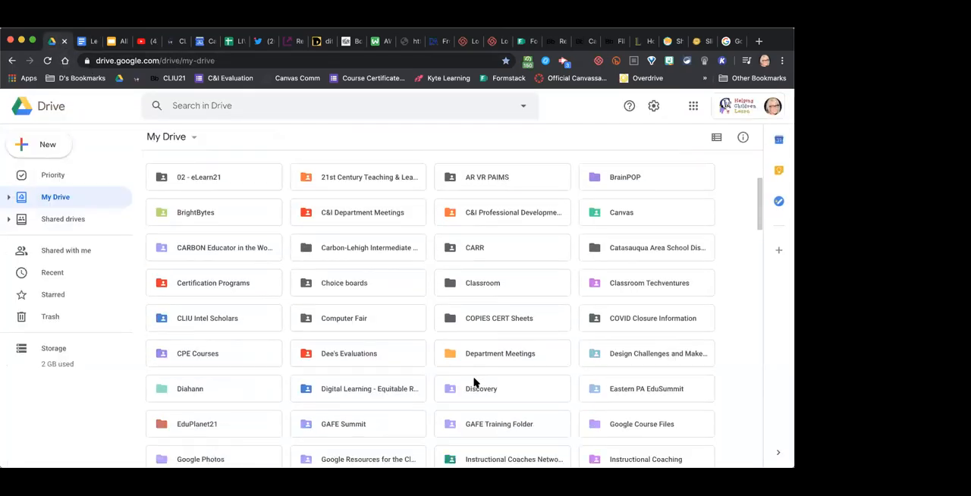
scroll(474, 381, down, 10)
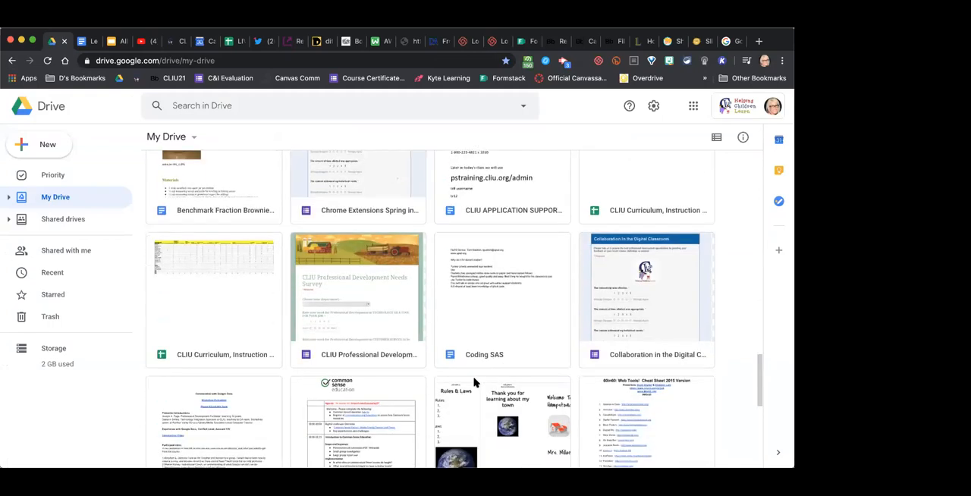
scroll(474, 381, down, 3)
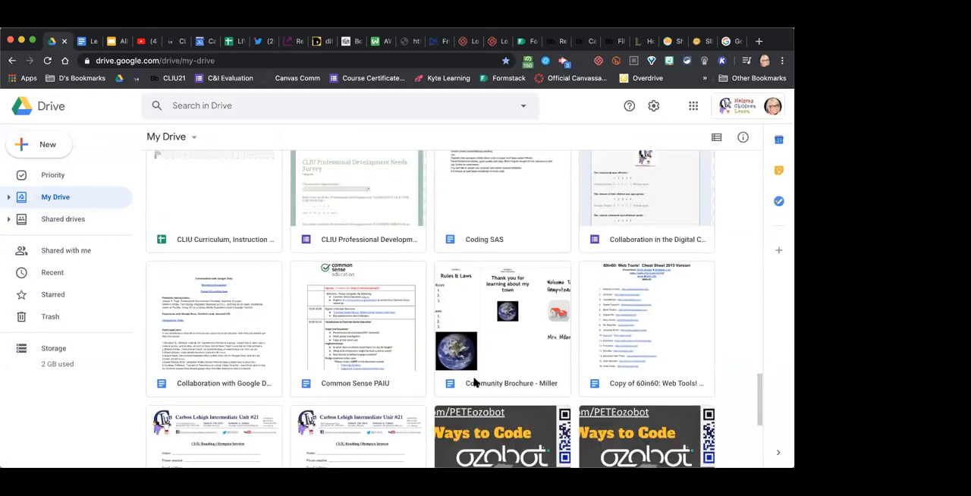
scroll(382, 342, down, 3)
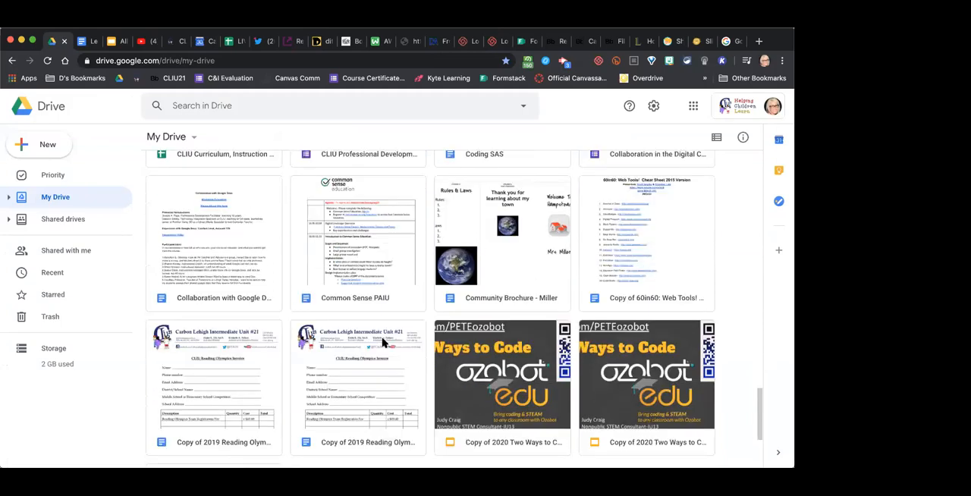
scroll(385, 351, down, 3)
scroll(386, 352, up, 9)
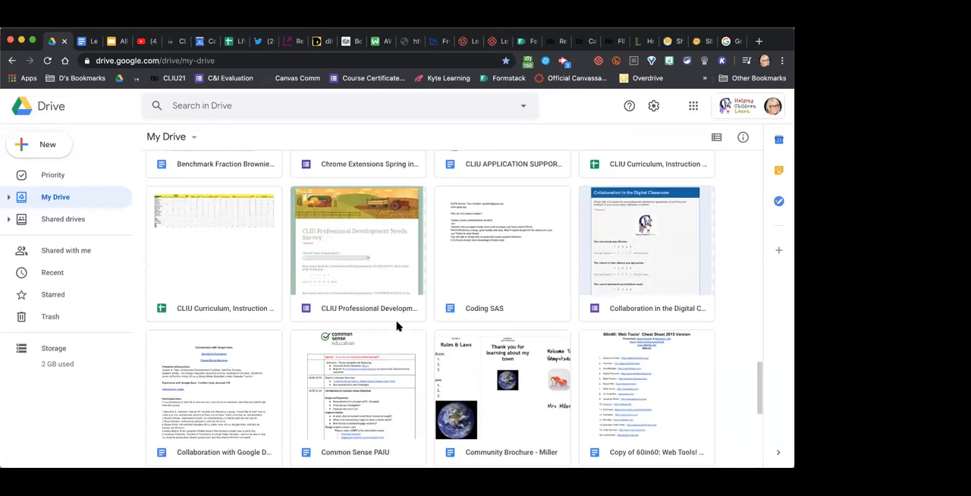
click(394, 386)
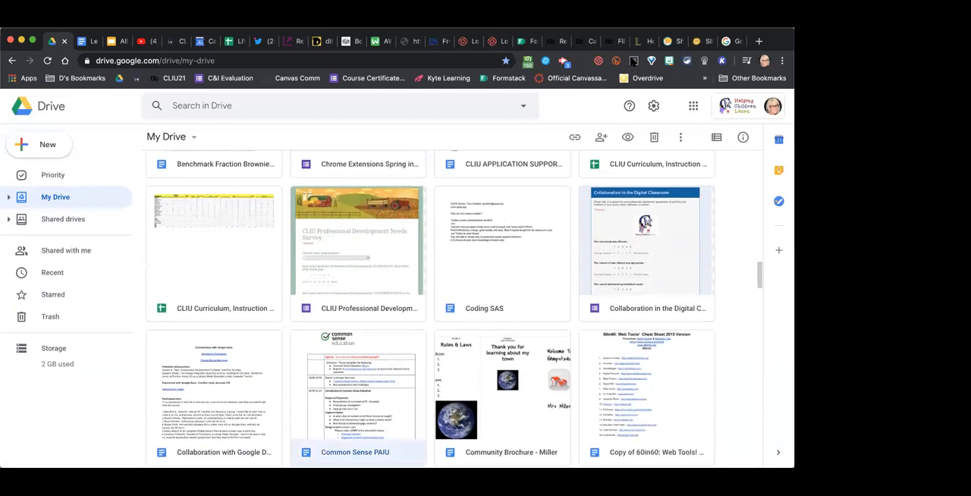
double_click(381, 384)
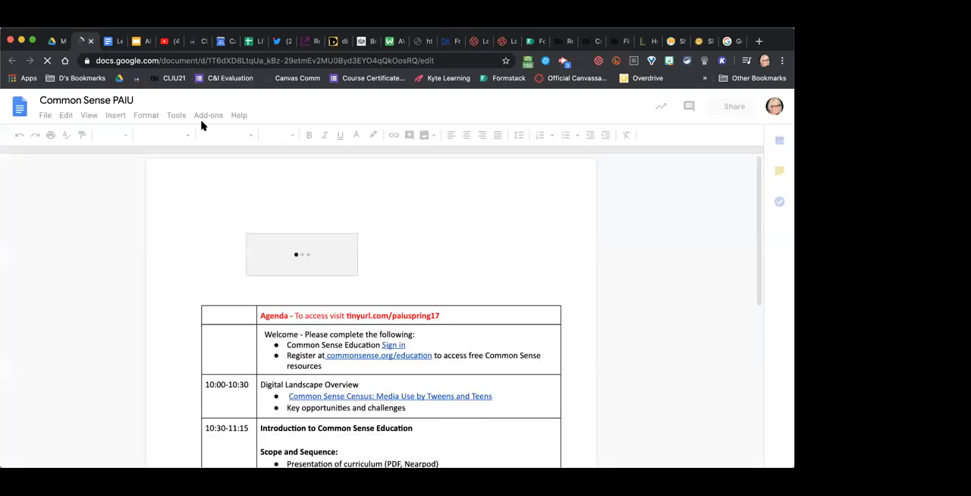
click(176, 115)
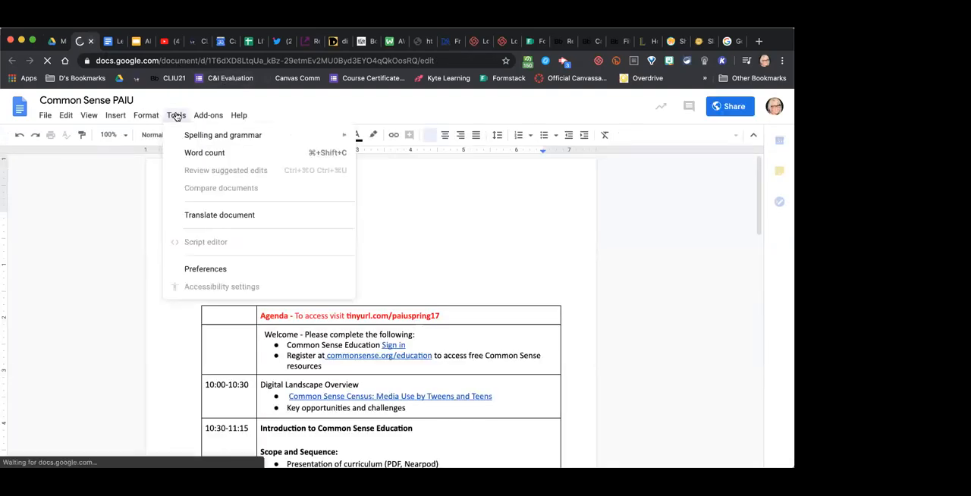
click(176, 115)
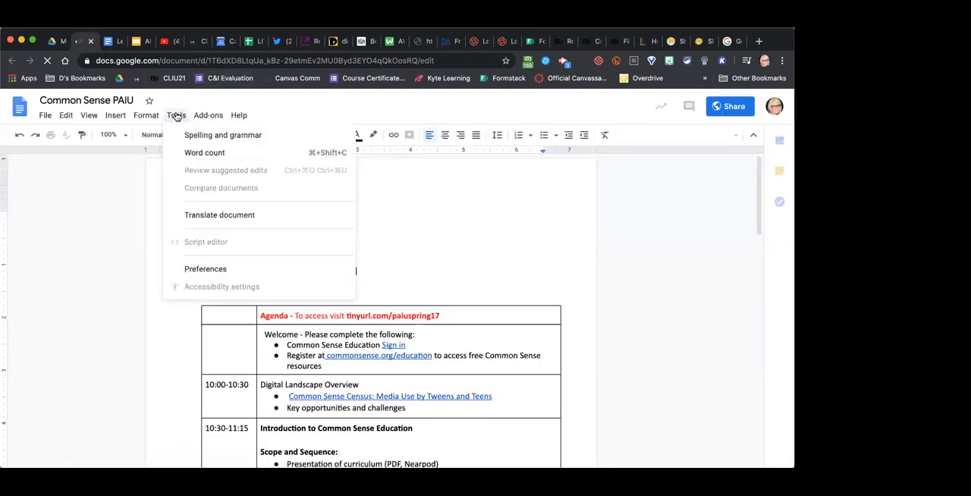
click(204, 220)
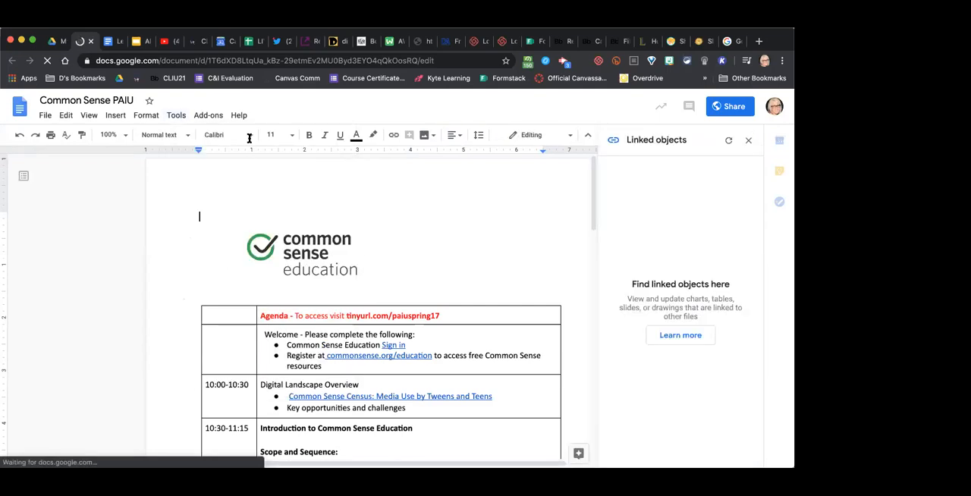
click(747, 143)
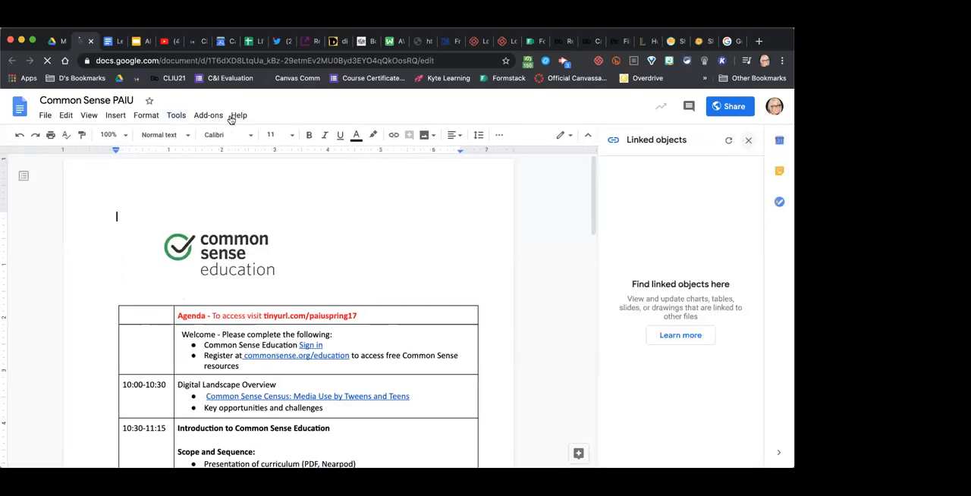
- Create a Spanish translated copy of the Common Sense PAIU document and return to the original document
click(135, 118)
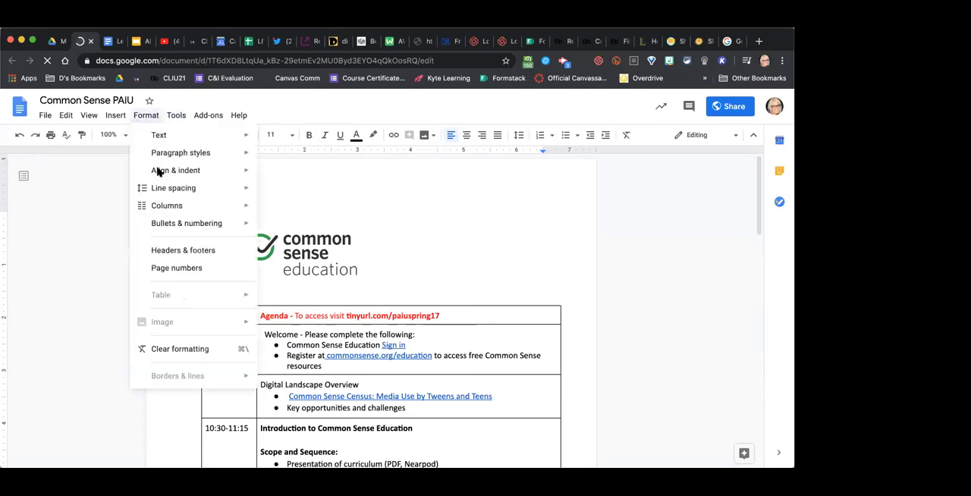
mouse_move(177, 116)
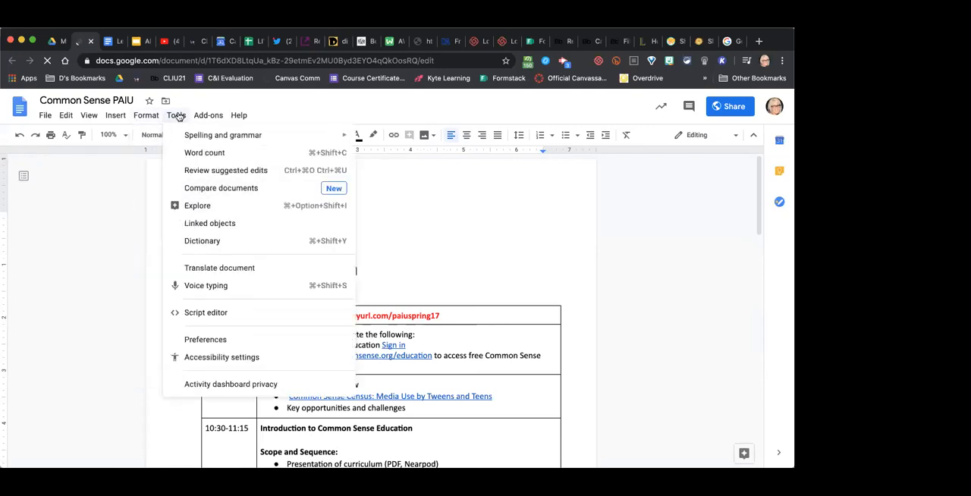
click(211, 270)
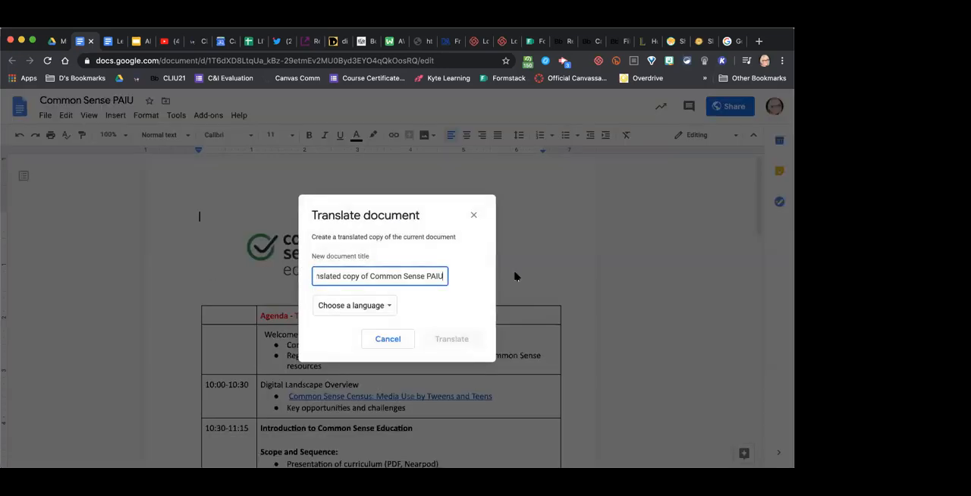
click(384, 307)
scroll(382, 342, down, 5)
scroll(383, 343, down, 10)
scroll(384, 343, down, 10)
scroll(383, 343, down, 10)
scroll(384, 343, down, 8)
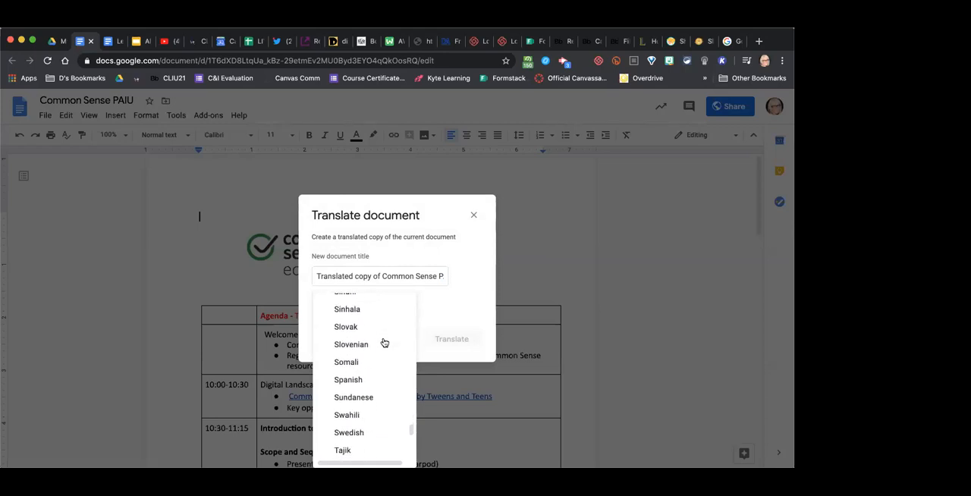
click(351, 377)
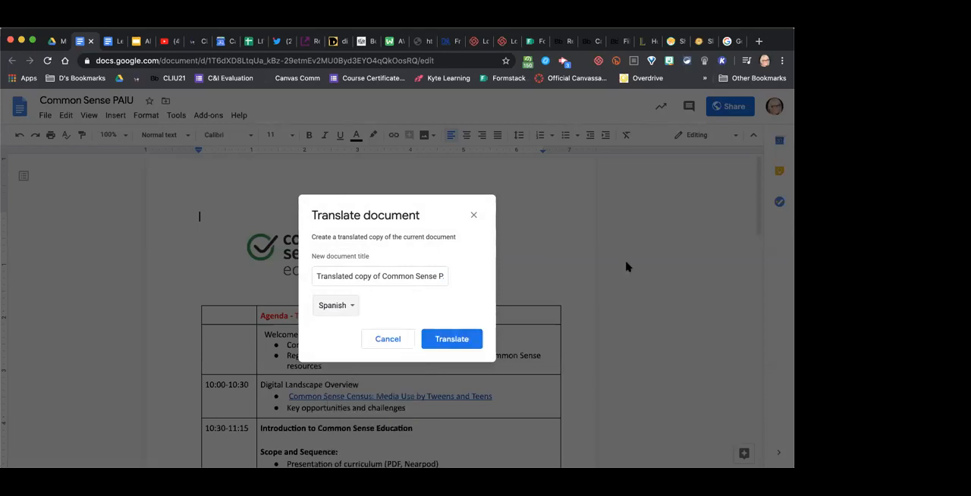
click(461, 339)
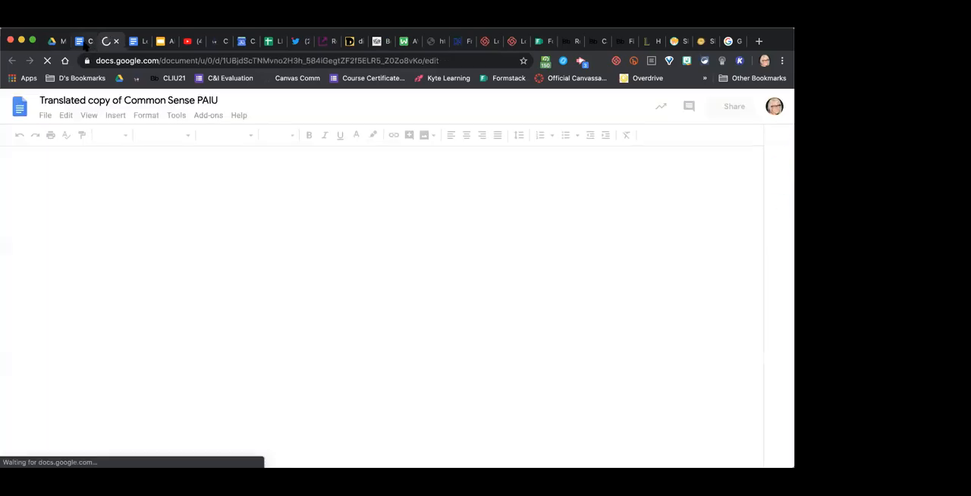
click(85, 42)
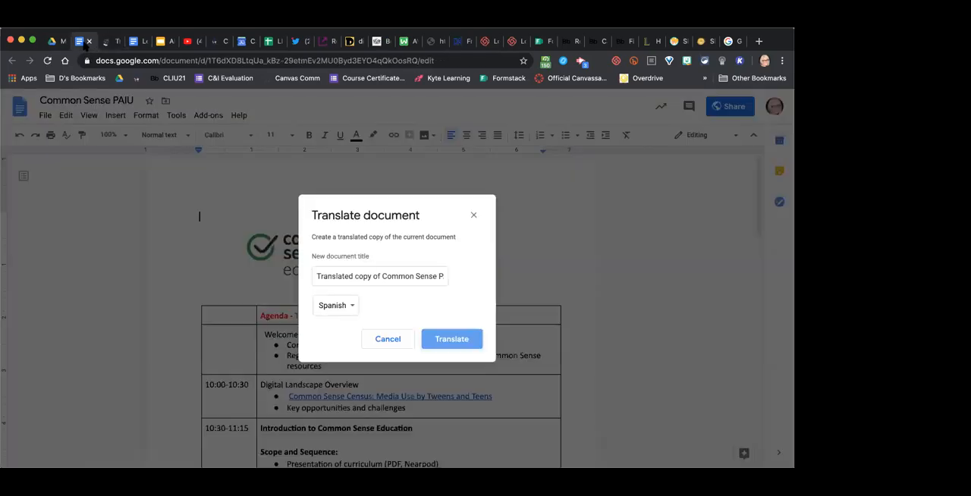
- Close the translation dialog and look through the Spanish translated copy of the Common Sense PAIU document
click(473, 215)
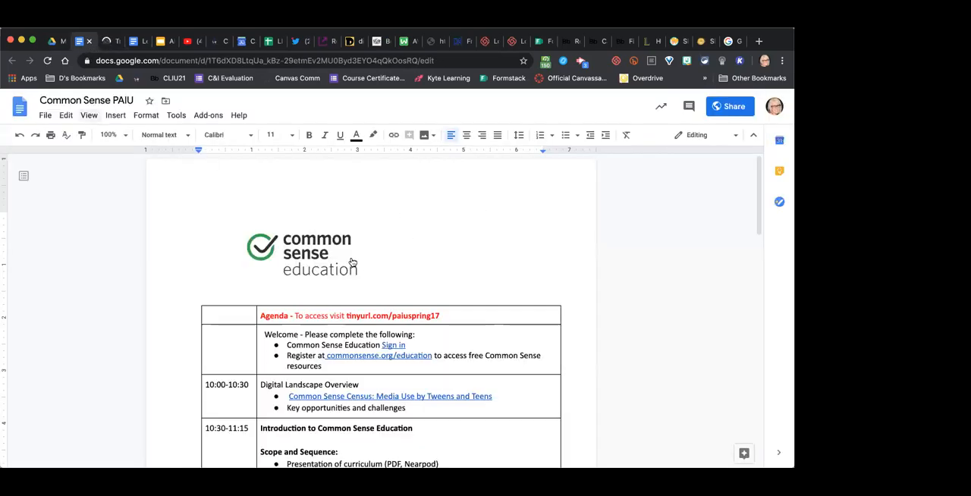
click(113, 42)
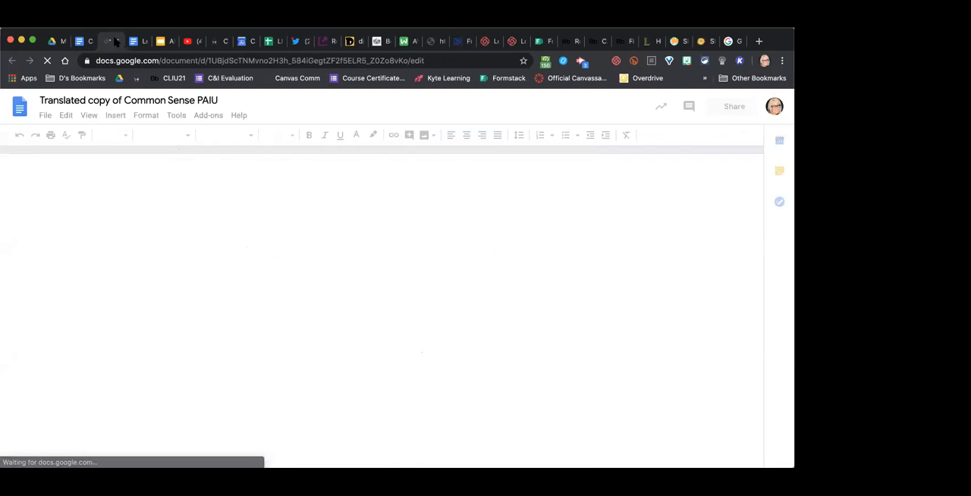
scroll(469, 357, down, 3)
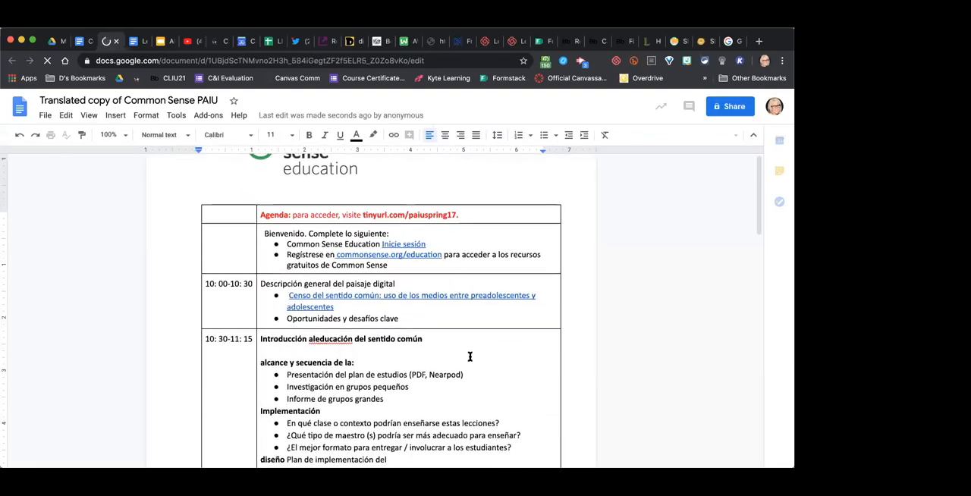
scroll(470, 356, down, 3)
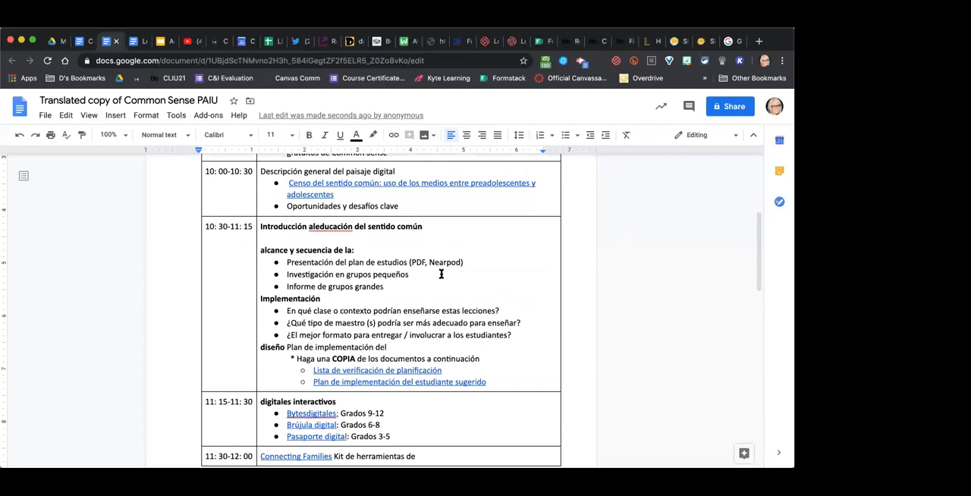
scroll(441, 274, down, 15)
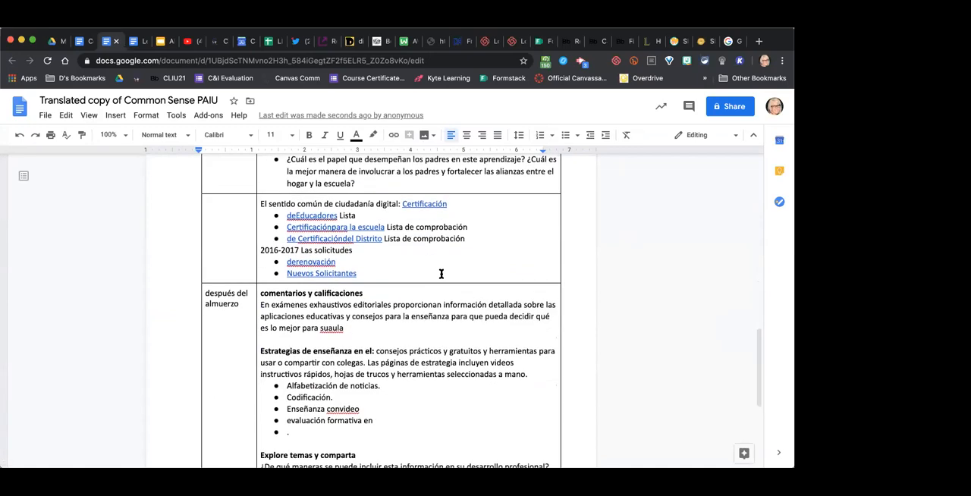
scroll(441, 273, down, 3)
scroll(441, 274, up, 20)
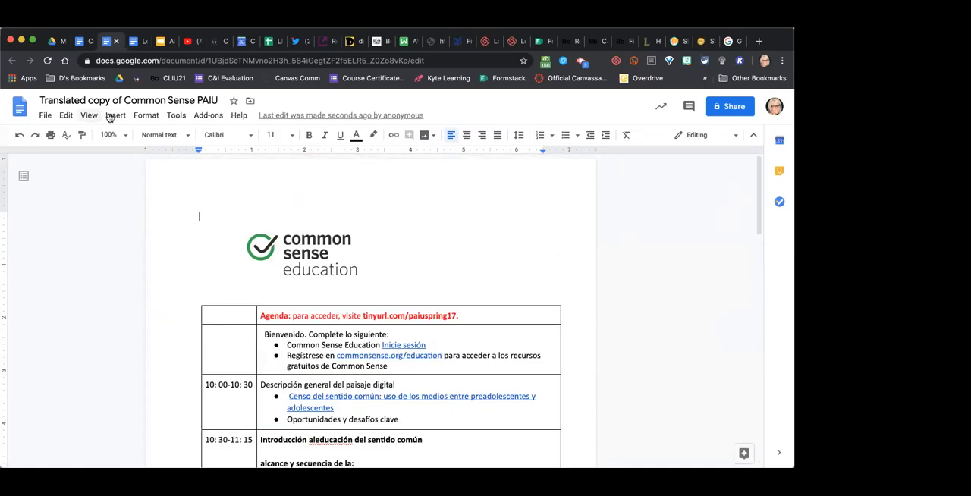
- Create an Arabic translated copy of the Spanish document, then return to the Spanish copy and close its translation dialog
click(173, 117)
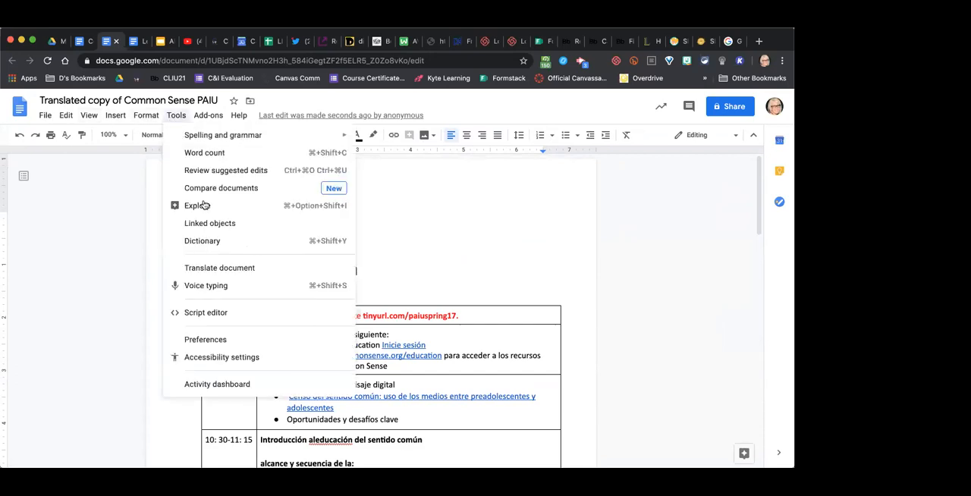
click(203, 268)
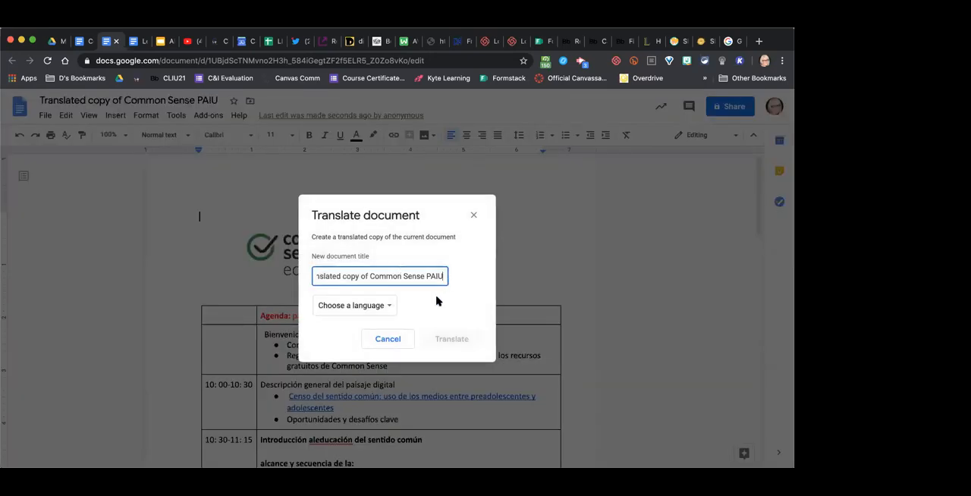
click(386, 306)
scroll(367, 386, down, 2)
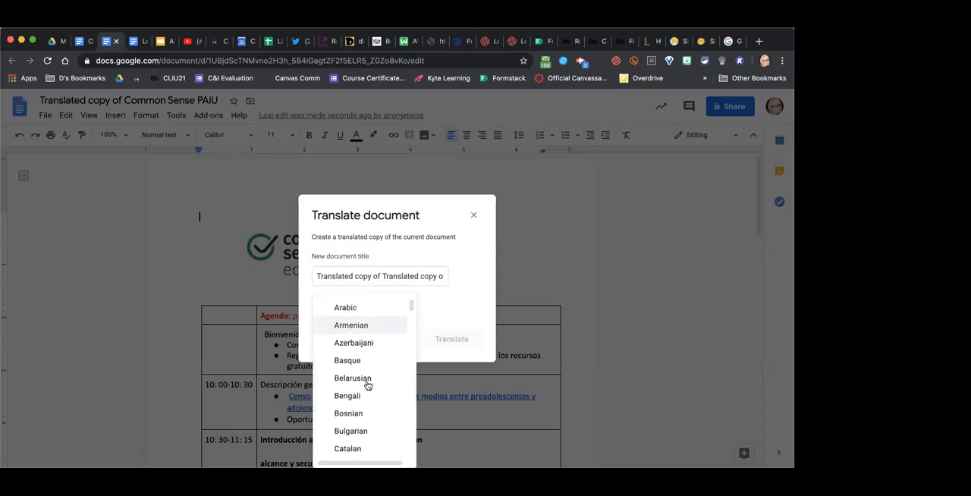
scroll(367, 385, up, 1)
scroll(367, 385, down, 3)
scroll(368, 385, down, 5)
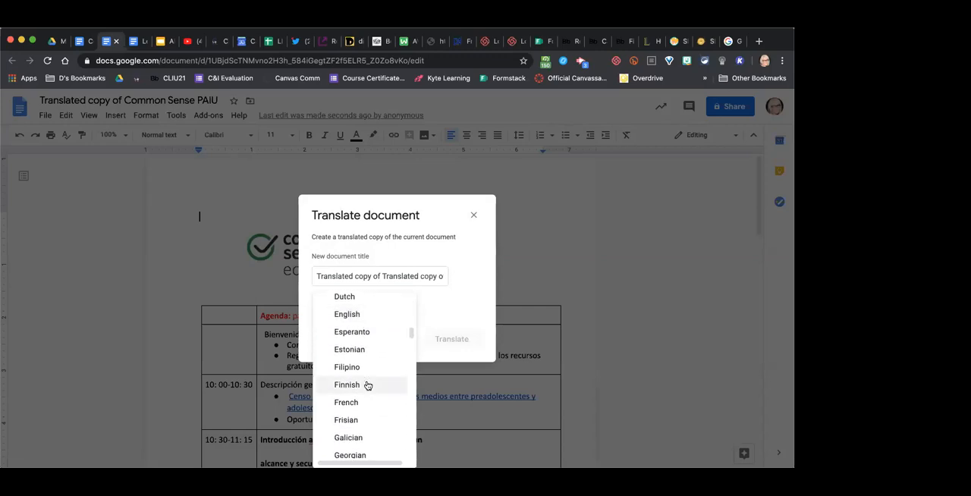
scroll(368, 385, down, 3)
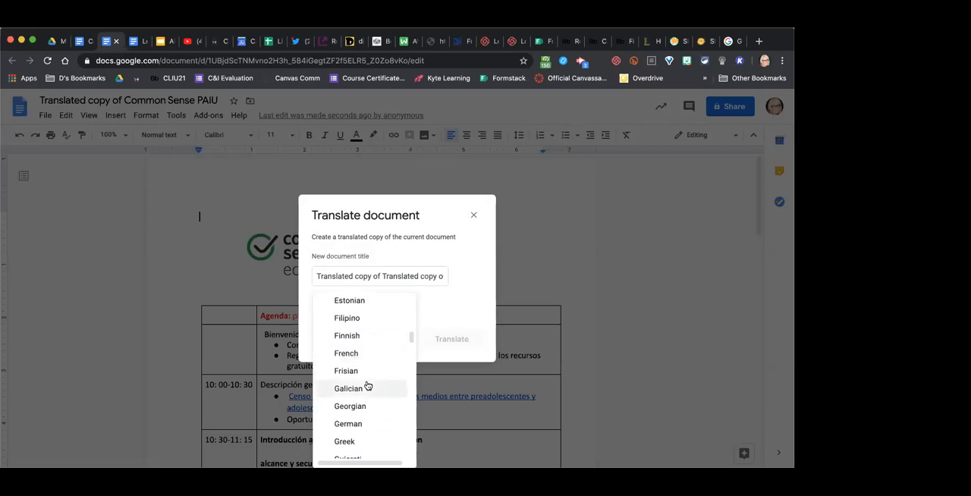
scroll(367, 385, down, 1)
scroll(367, 385, up, 6)
scroll(367, 385, up, 2)
scroll(367, 383, up, 2)
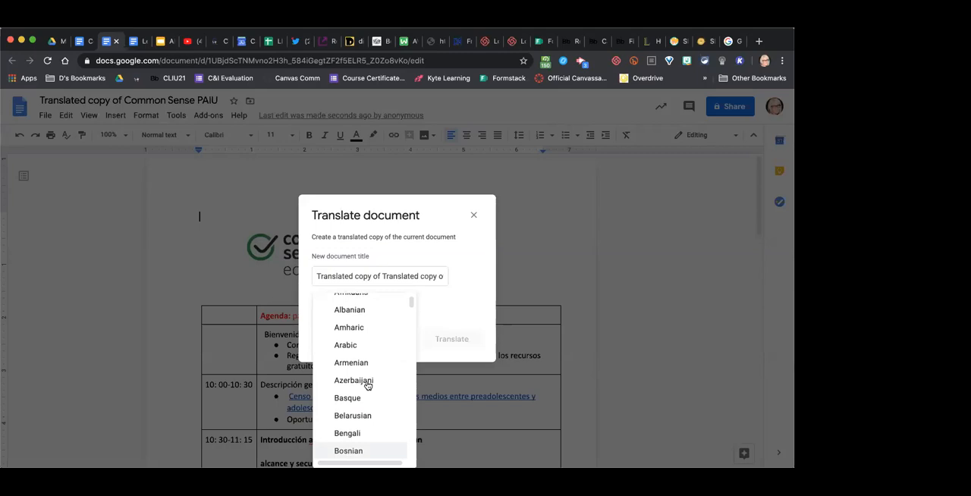
click(353, 343)
click(451, 340)
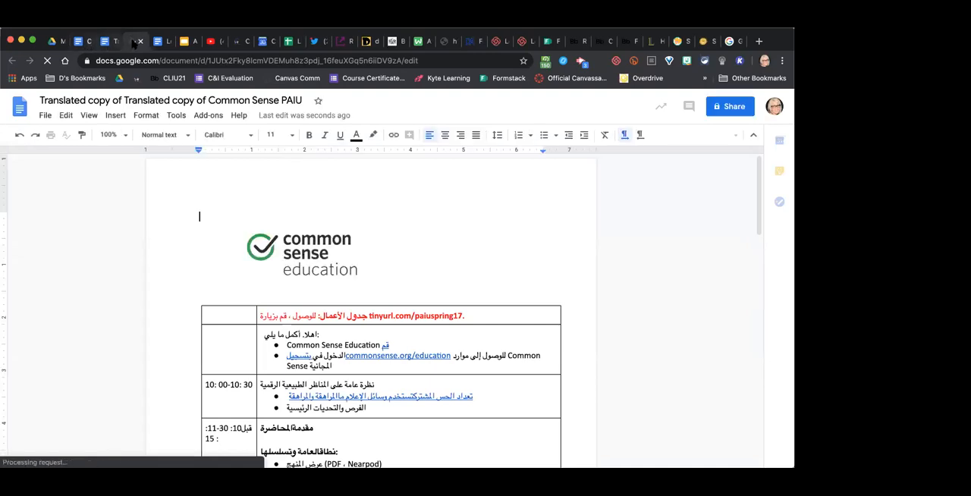
click(106, 42)
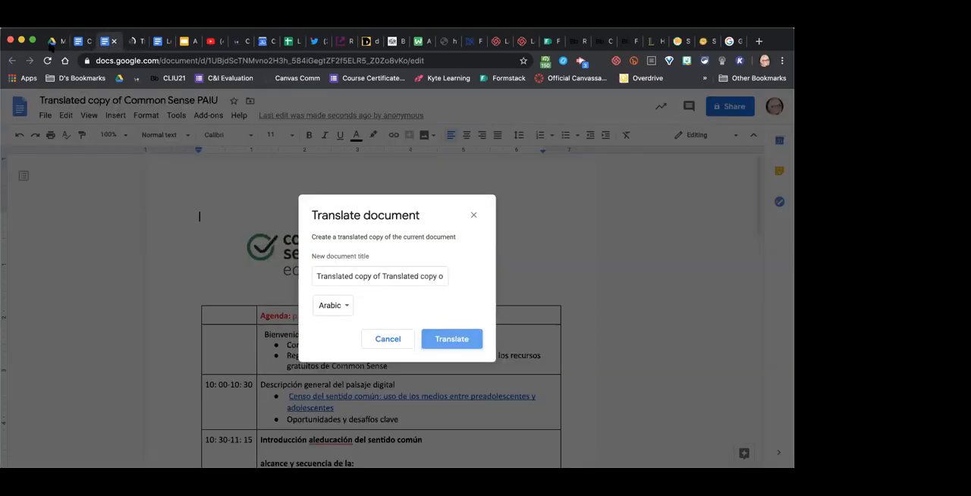
click(470, 216)
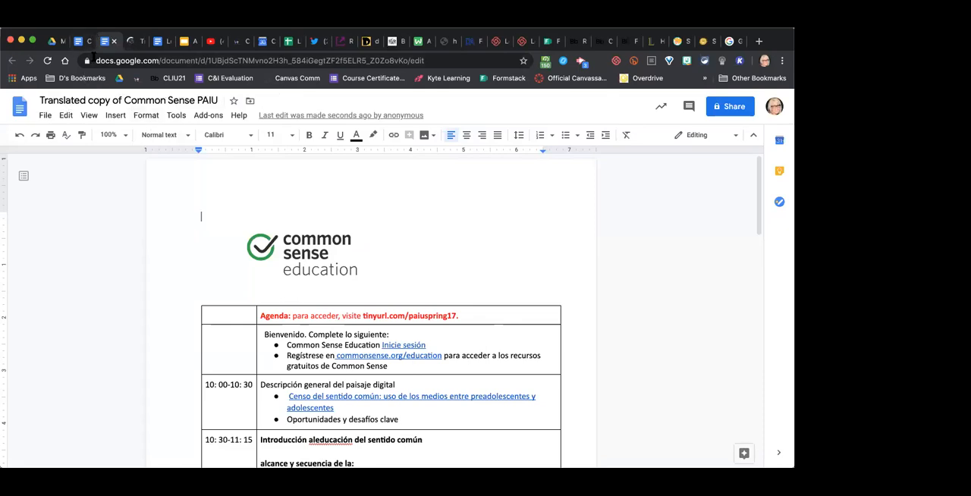
- Compare the original Common Sense PAIU document with its Spanish and Arabic translated copies
click(82, 42)
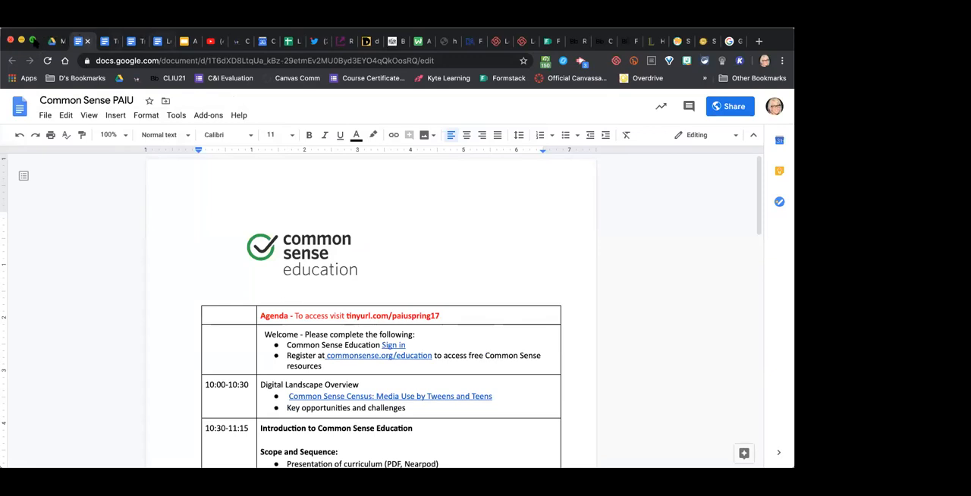
click(108, 42)
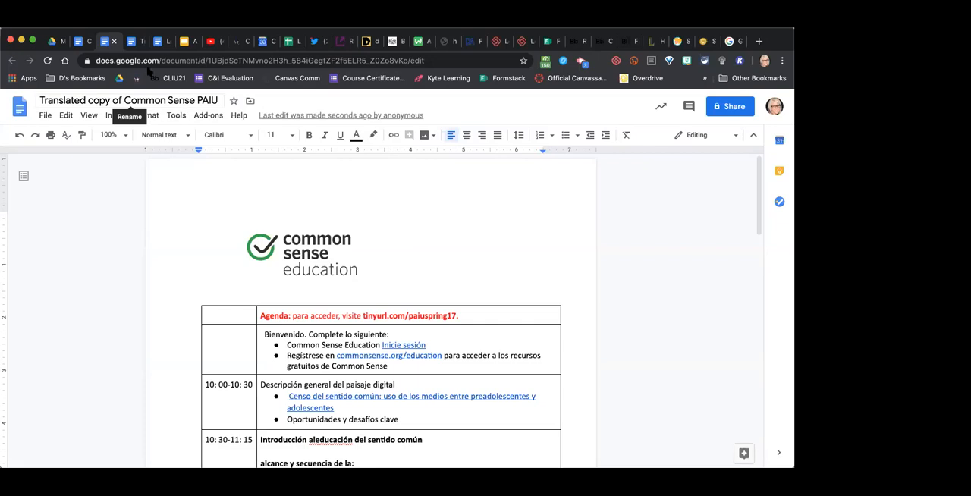
click(136, 41)
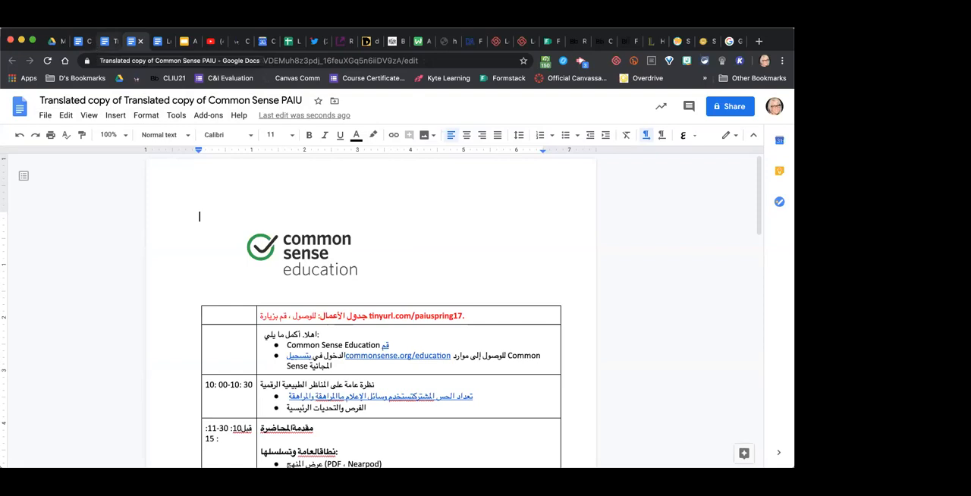
click(90, 41)
- Rename the Spanish translation as Spanish copy of Common Sense PAIU
click(105, 41)
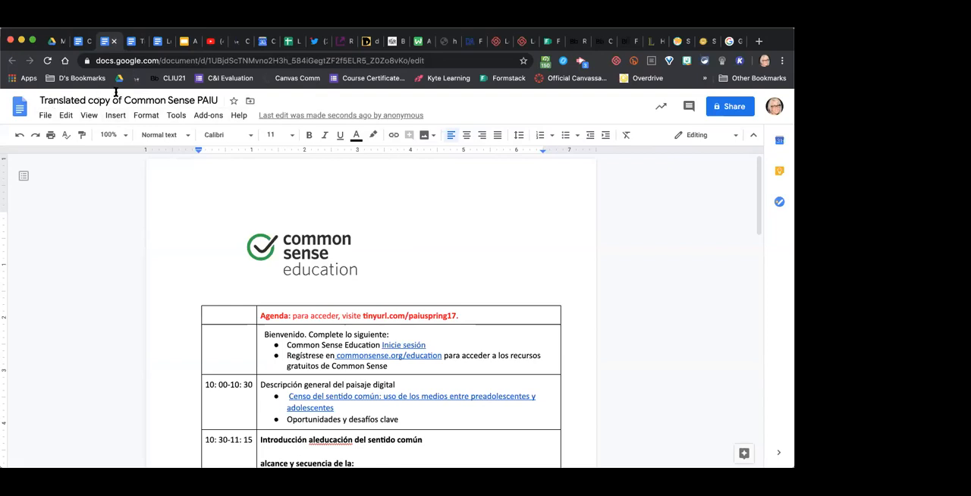
click(67, 100)
text(Spanish)
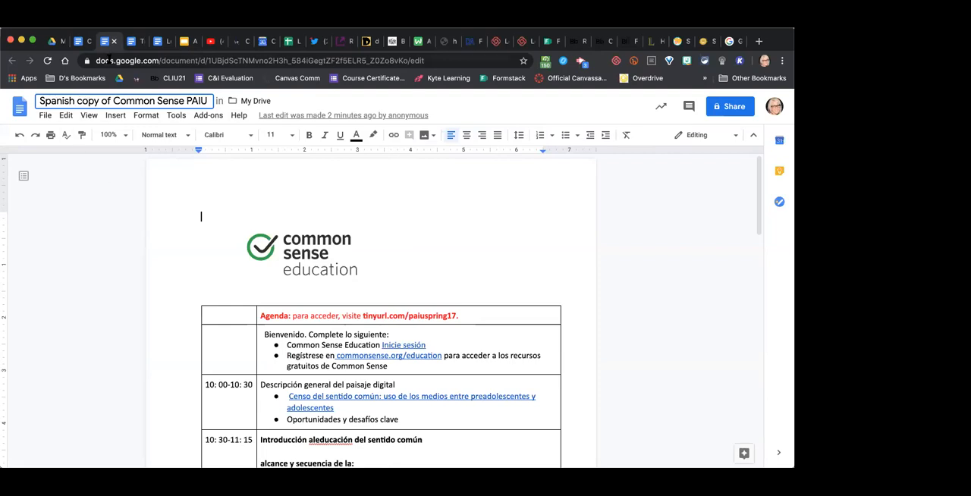
- Rename the Arabic translation as Arabic copy of Common Sense PAIU
click(136, 41)
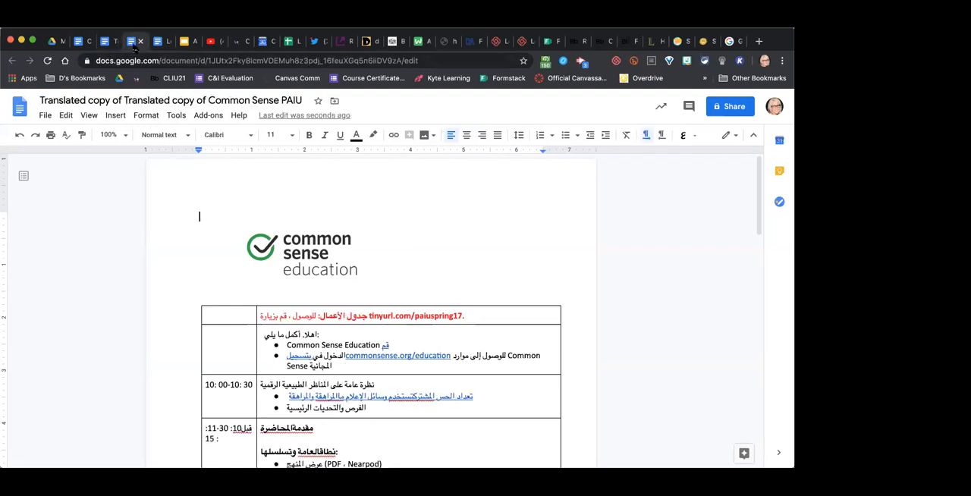
click(172, 98)
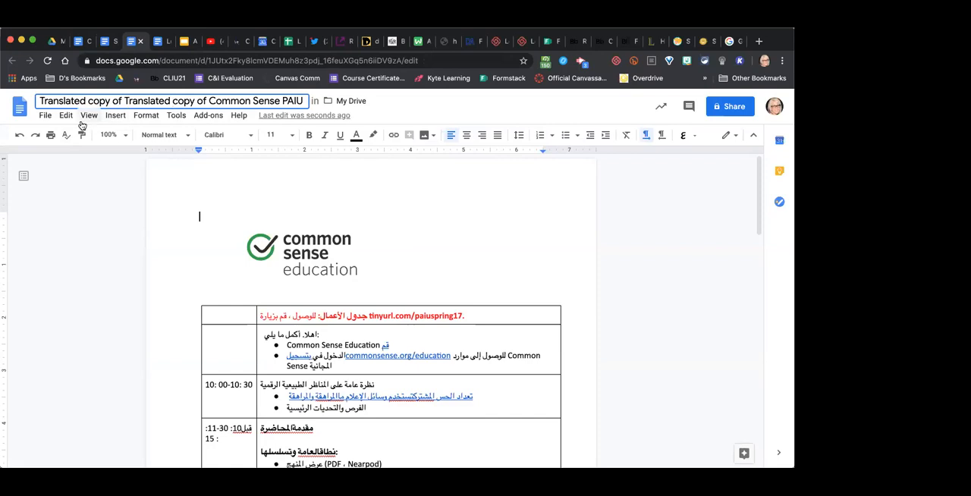
click(38, 99)
drag(38, 100, 181, 100)
text(Arabic)
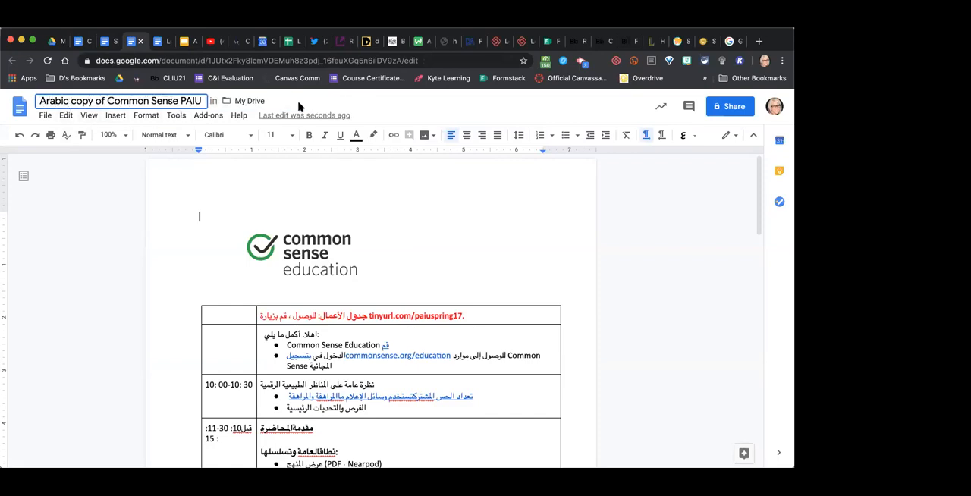
- Look through the Arabic copy from the agenda table to the contact information at the end
scroll(368, 240, down, 5)
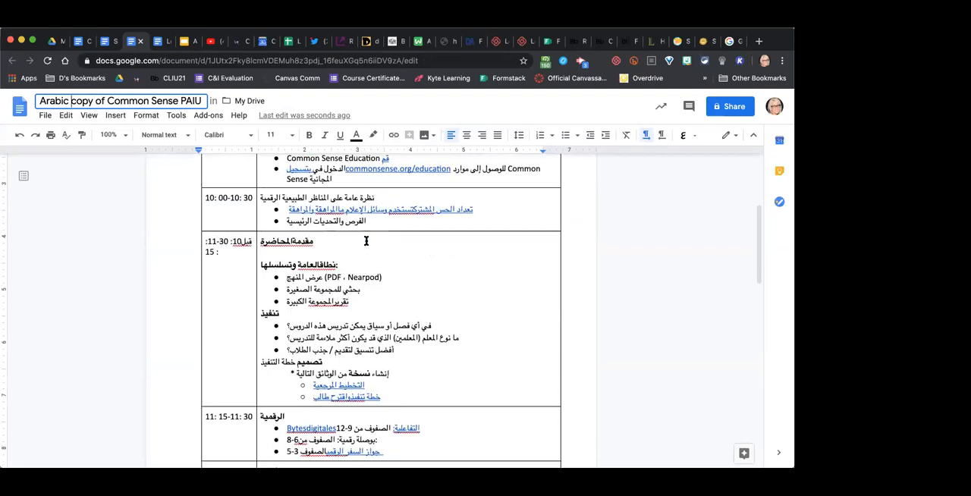
scroll(367, 240, down, 2)
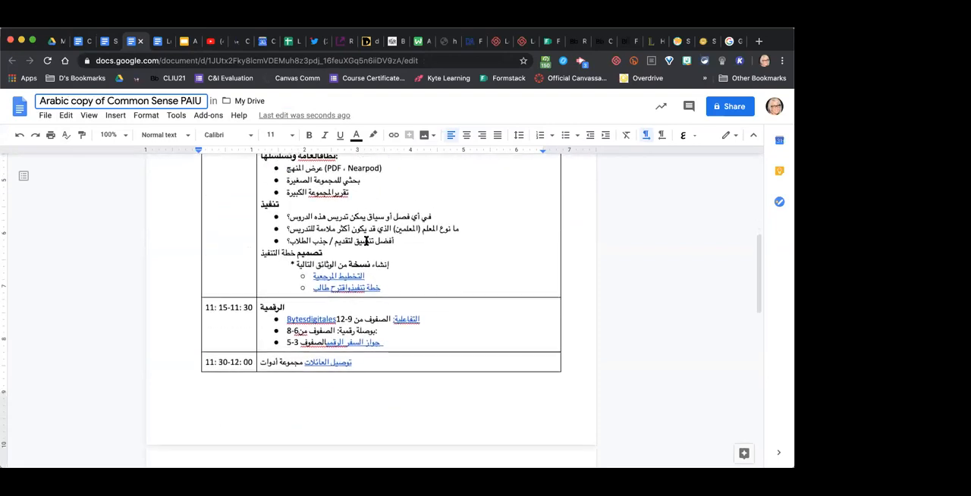
scroll(366, 241, down, 7)
scroll(366, 240, down, 5)
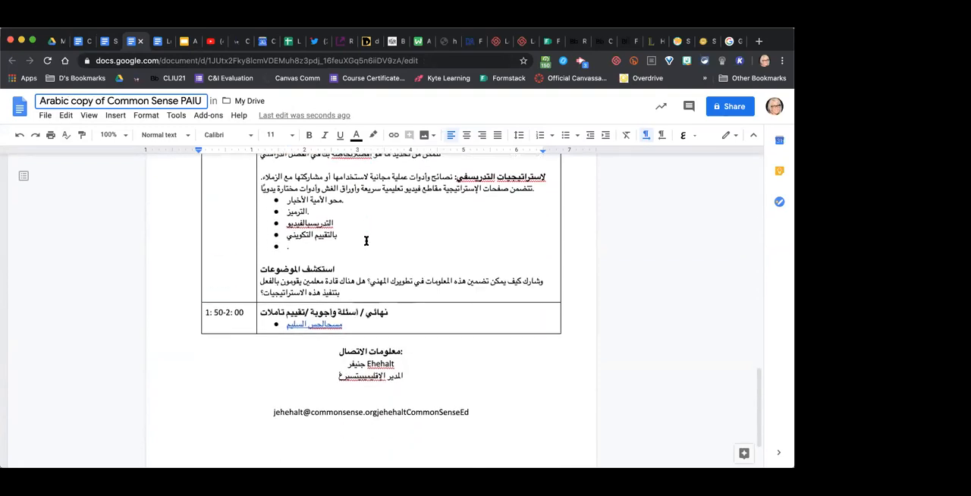
scroll(365, 240, down, 1)
scroll(366, 240, up, 10)
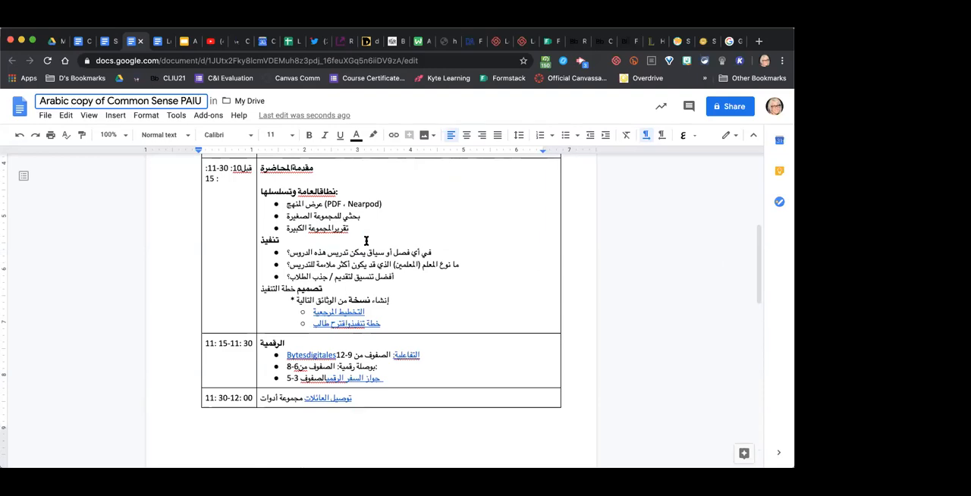
scroll(366, 240, up, 7)
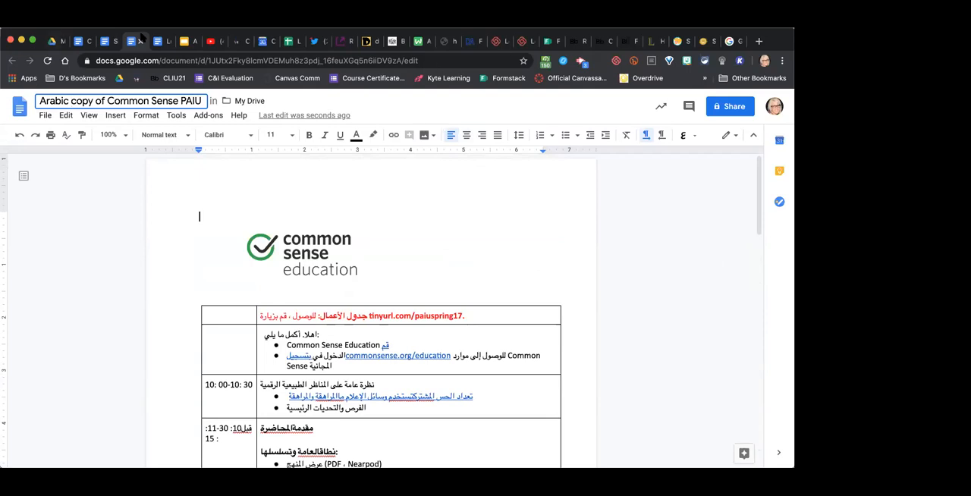
- Close the Arabic copy, the Spanish copy and the original Common Sense PAIU document
click(142, 41)
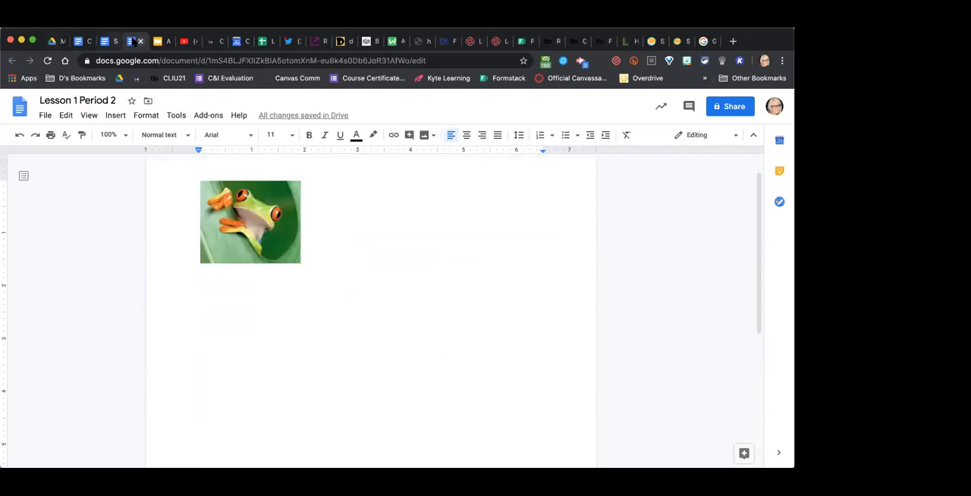
click(106, 44)
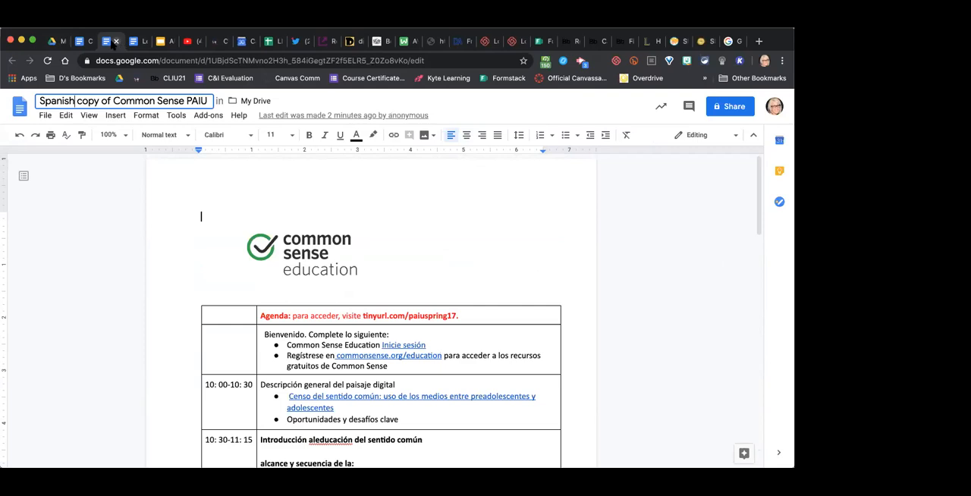
click(116, 41)
click(85, 43)
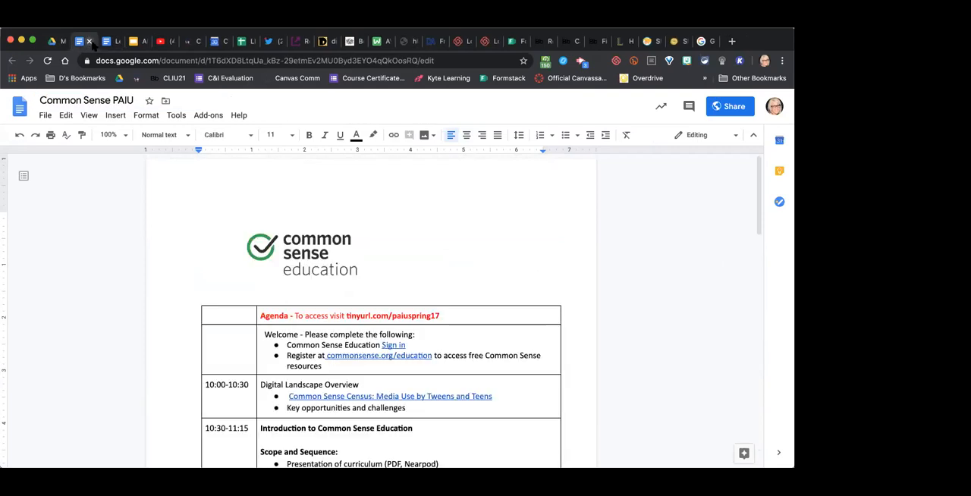
click(89, 42)
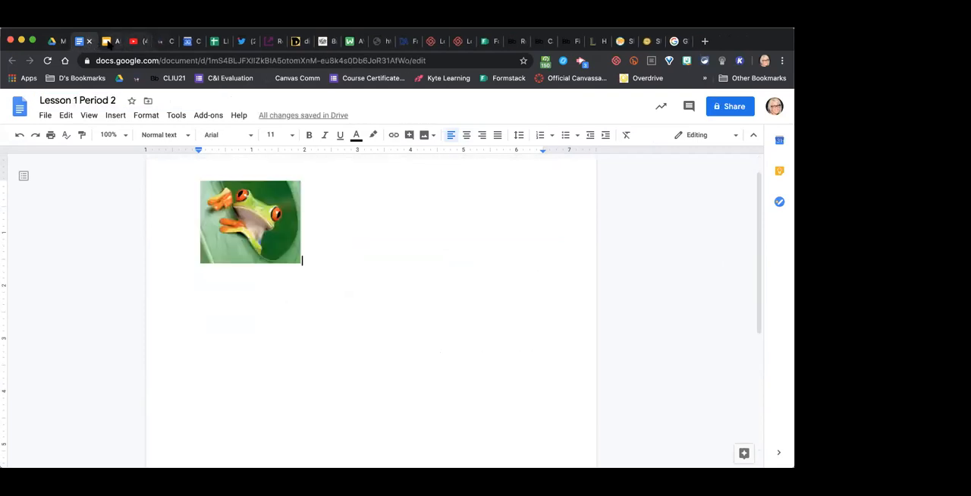
click(107, 43)
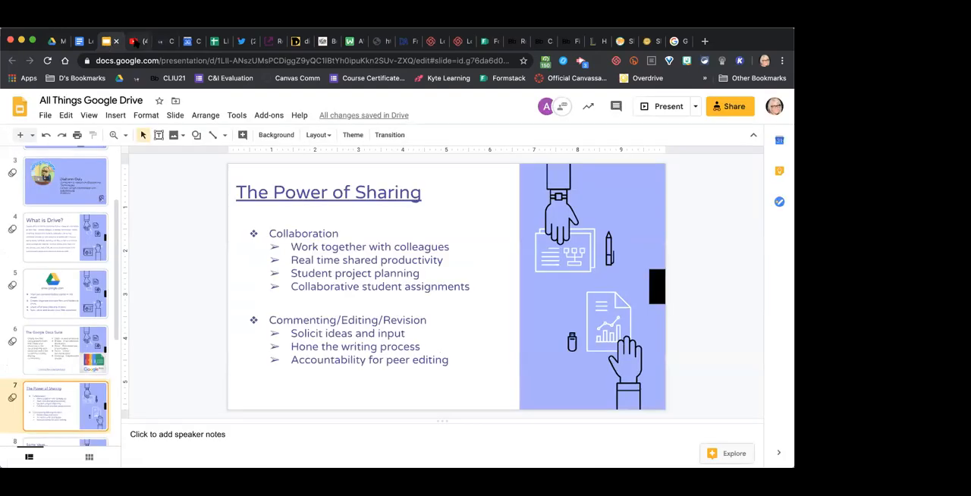
click(86, 41)
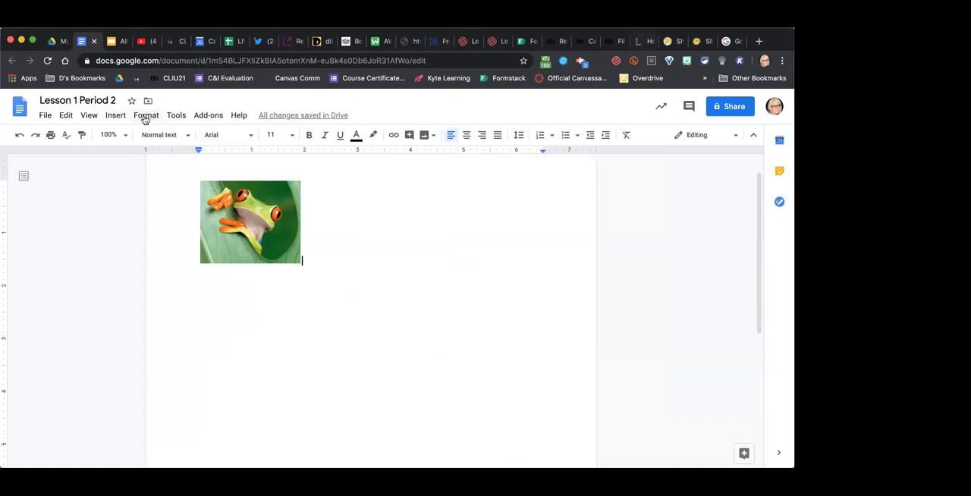
- Voice-type "And you're going to see that it is going to type everything that I'm saying via this voice typing tool." below the frog image
click(173, 115)
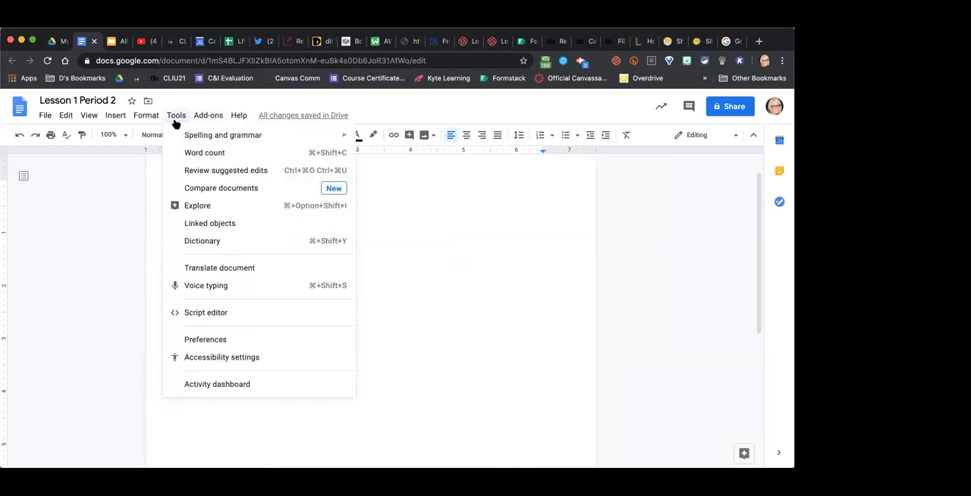
click(213, 291)
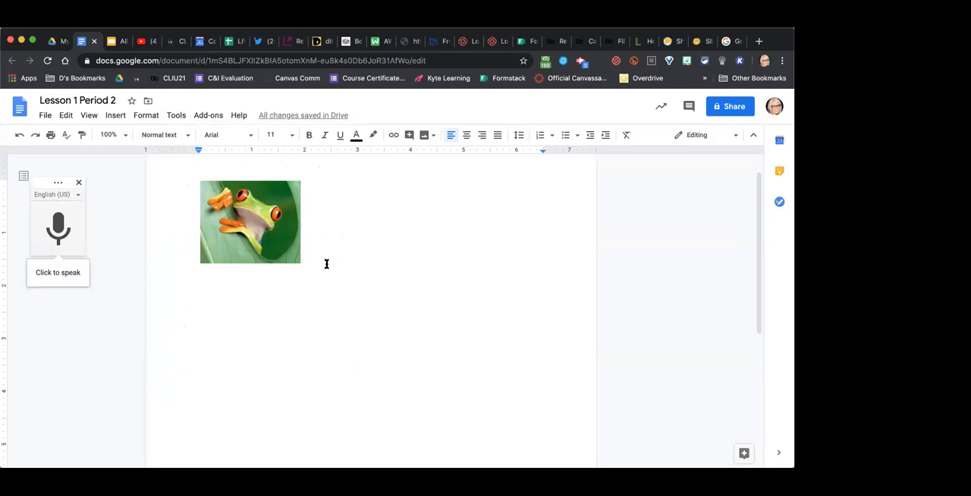
key(Return)
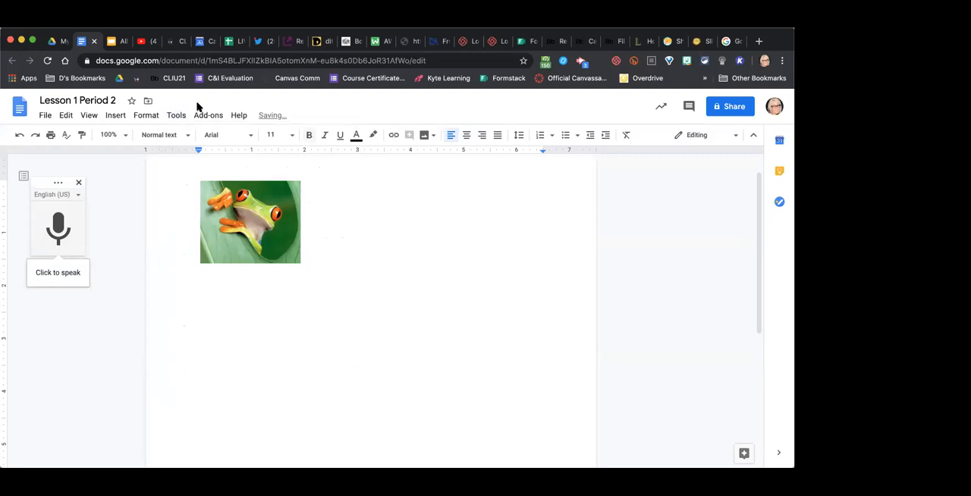
click(61, 272)
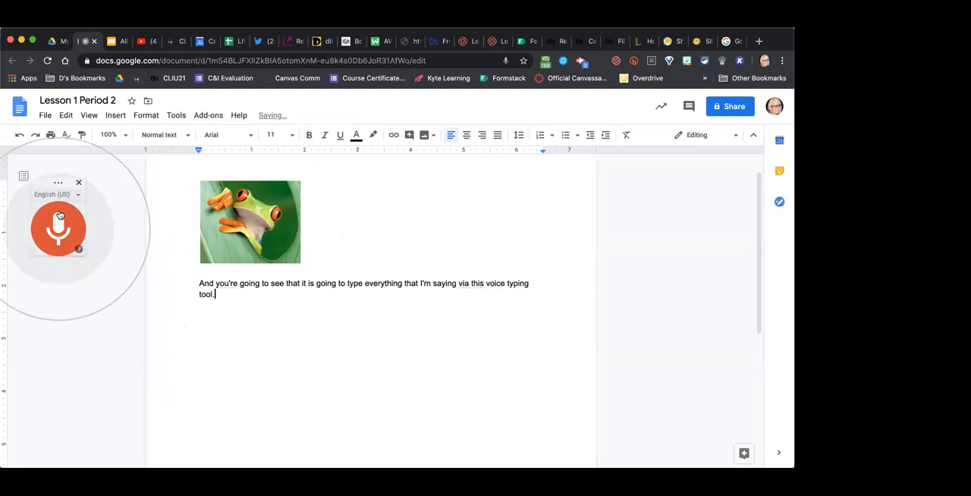
click(59, 218)
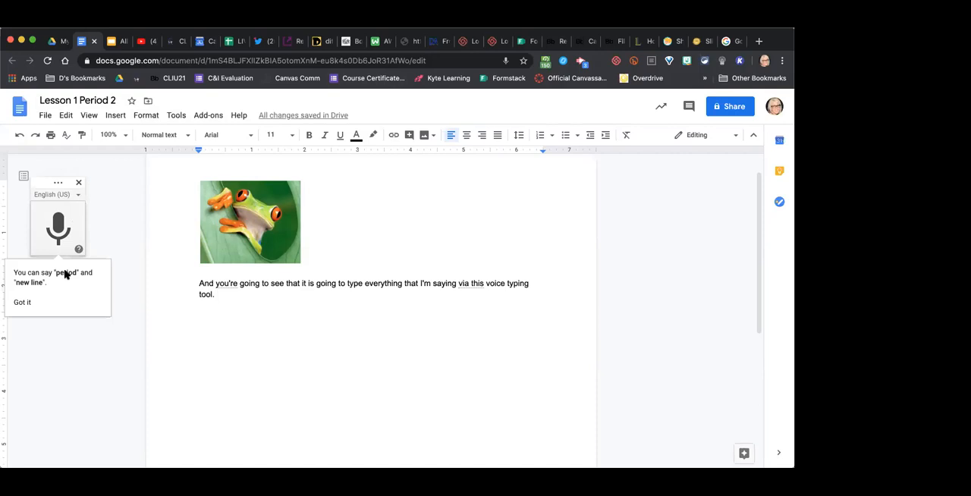
- Add "Type regular typing." as a new paragraph below the dictated sentence, and continue it by dictating a sentence about hitting the record button
key(Return)
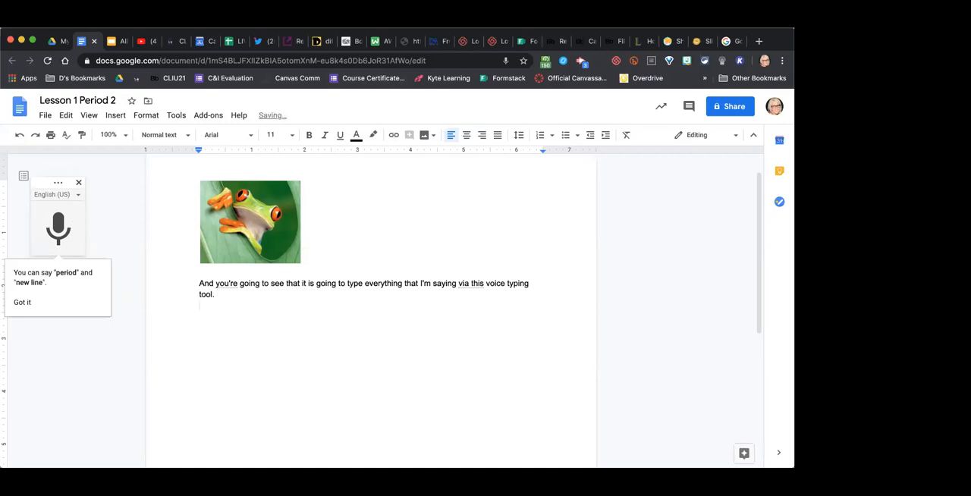
text(Type regular typing.)
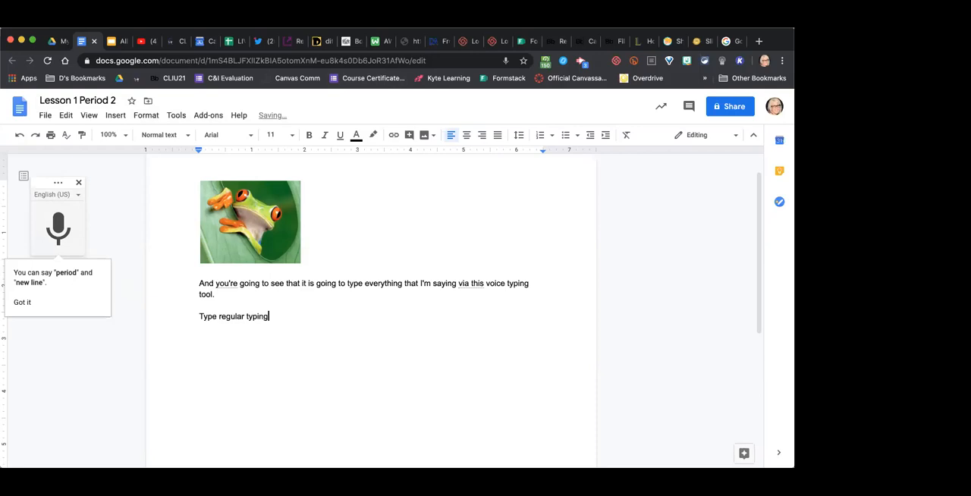
click(65, 222)
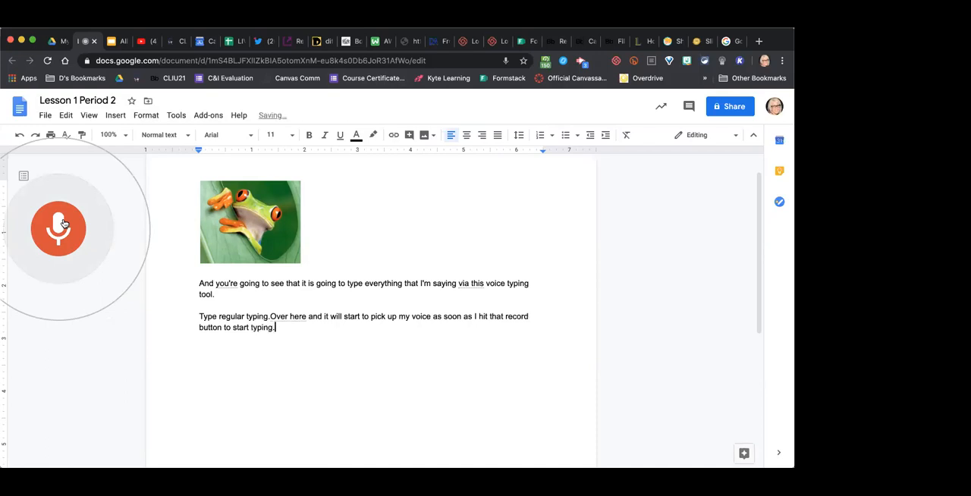
click(64, 223)
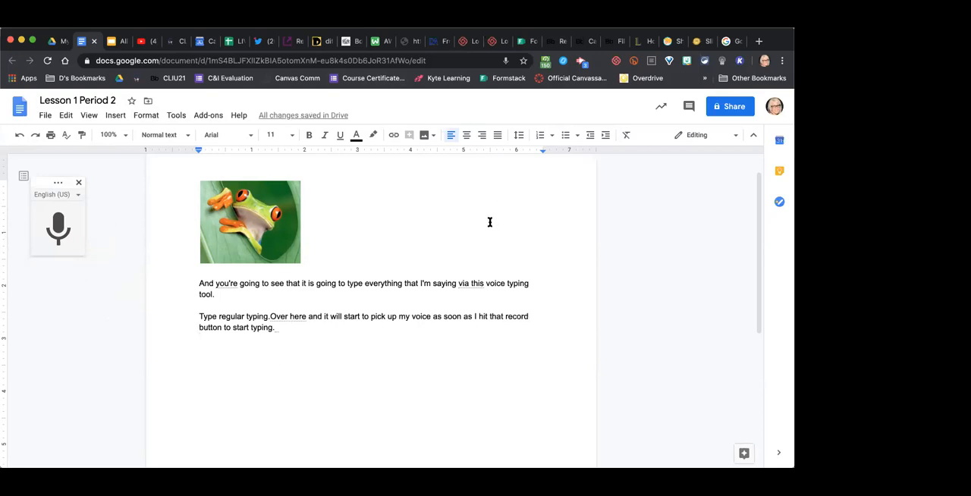
- View the general document preferences and close them without changes
click(180, 116)
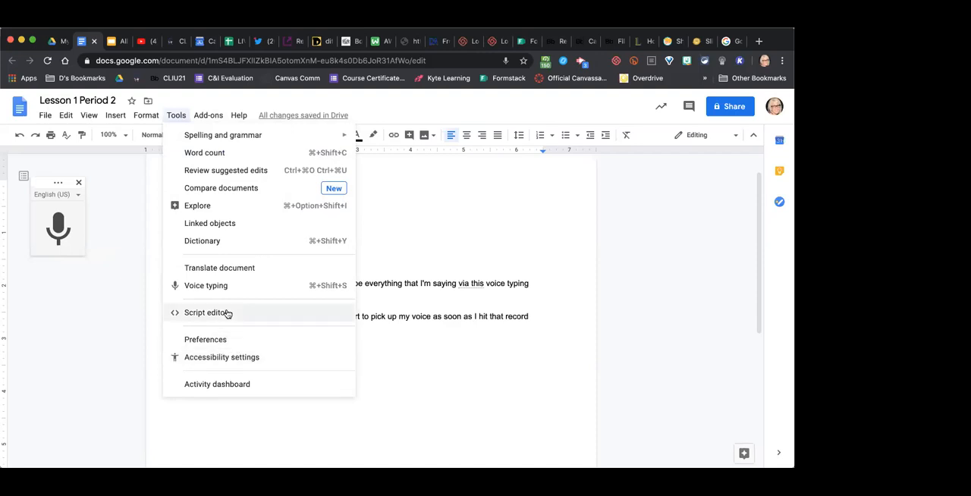
click(228, 339)
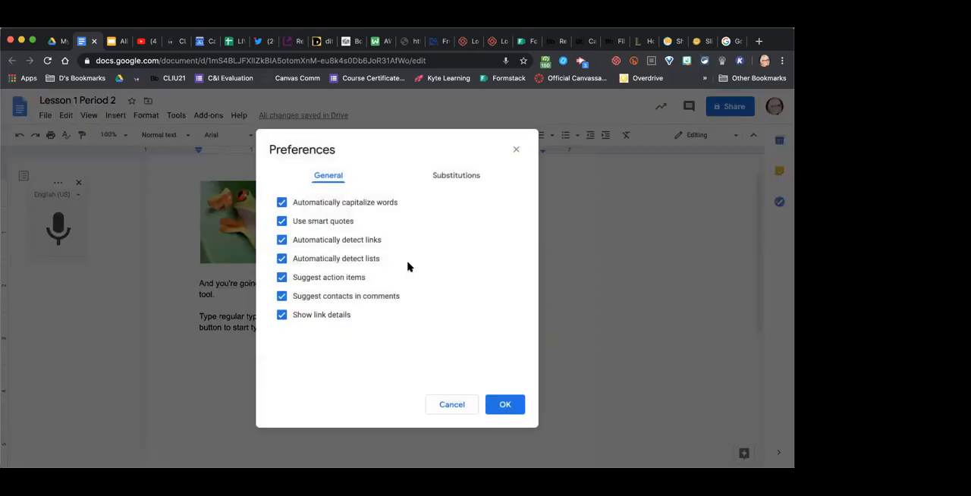
click(458, 408)
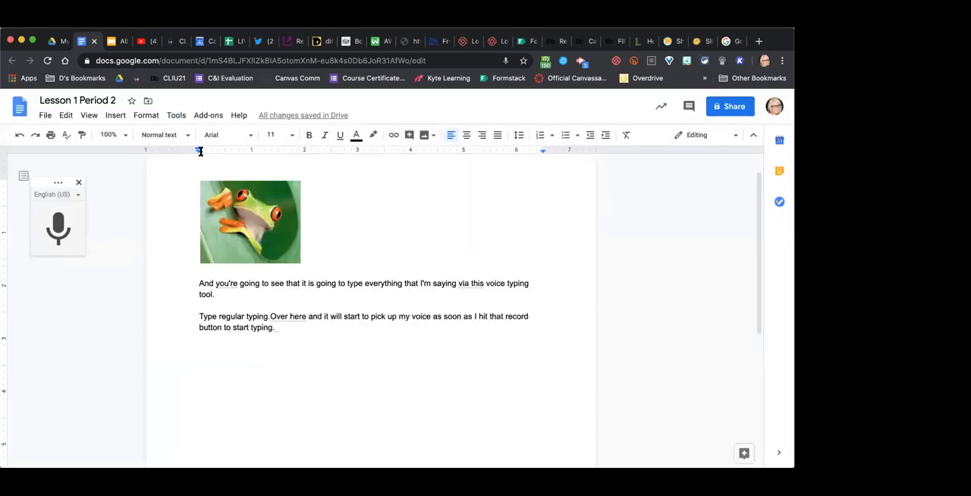
- Try switching screen reader support and screen magnifier support on and off in the accessibility settings, and discard the changes
click(175, 115)
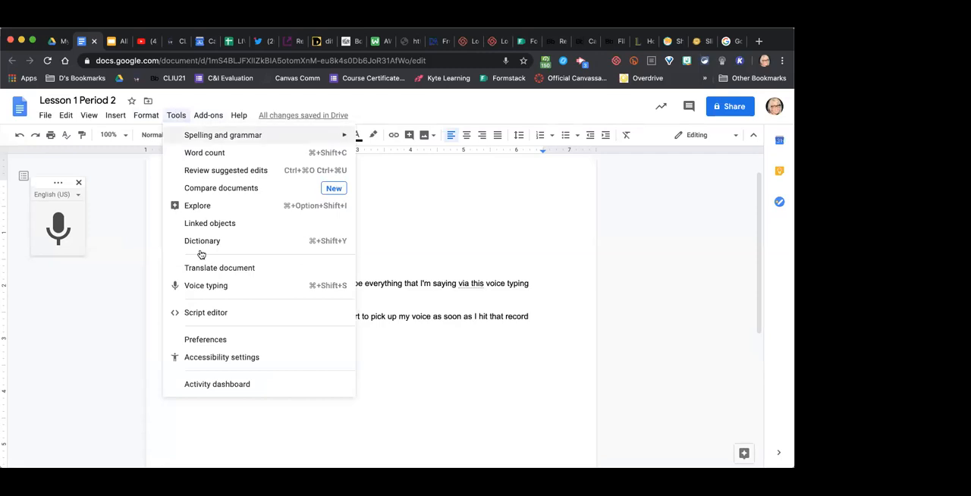
click(211, 357)
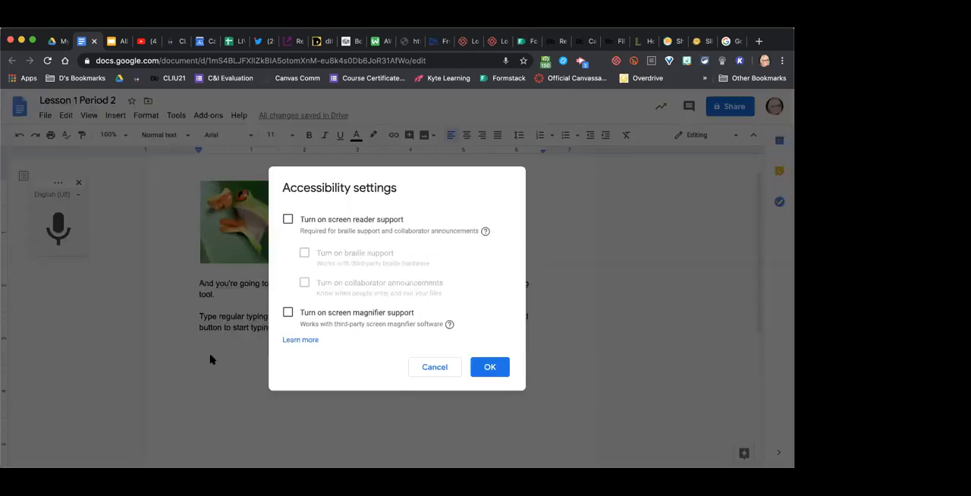
click(322, 222)
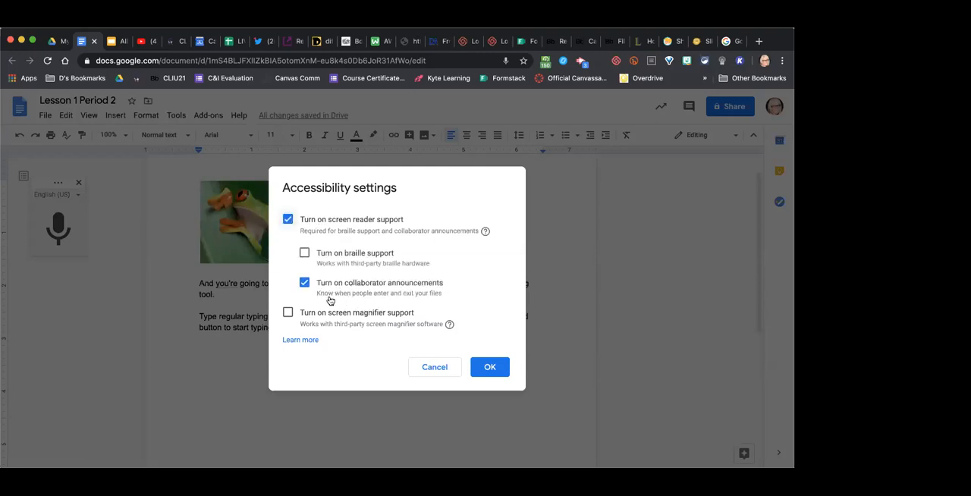
click(325, 221)
click(322, 221)
click(322, 222)
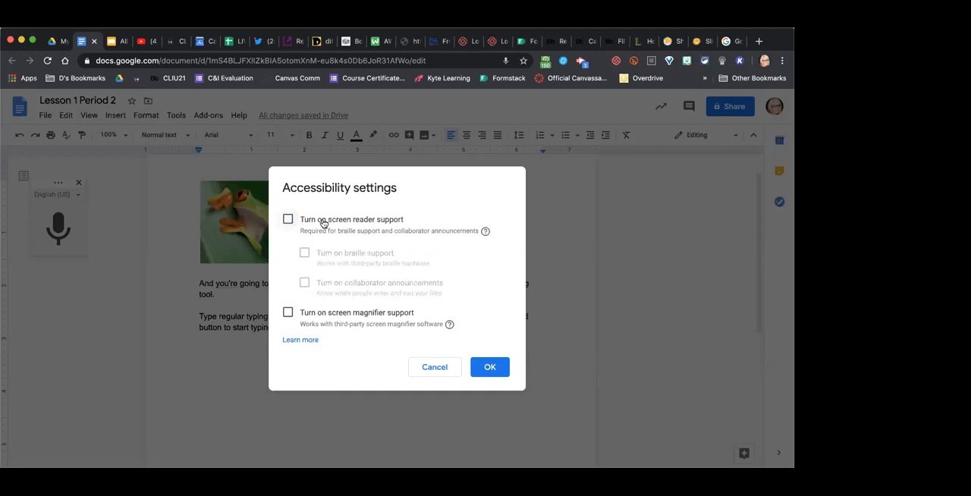
click(351, 318)
click(351, 317)
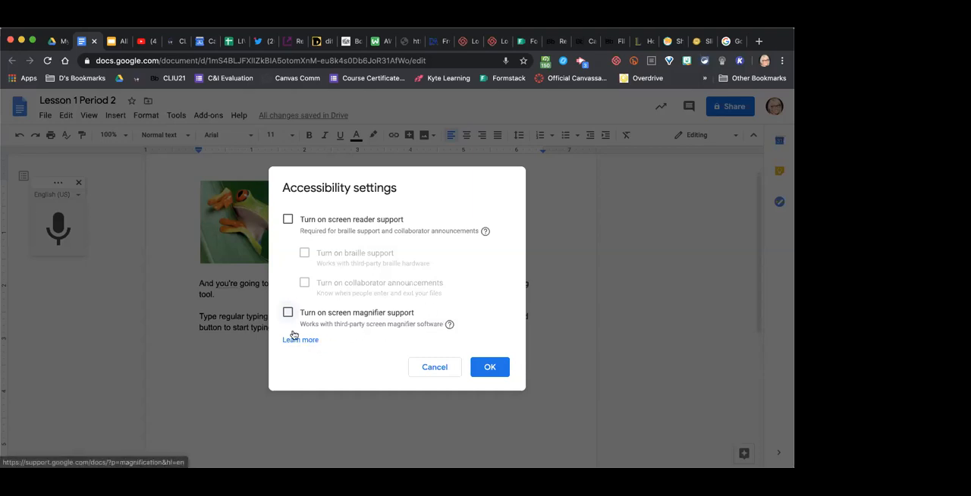
click(432, 368)
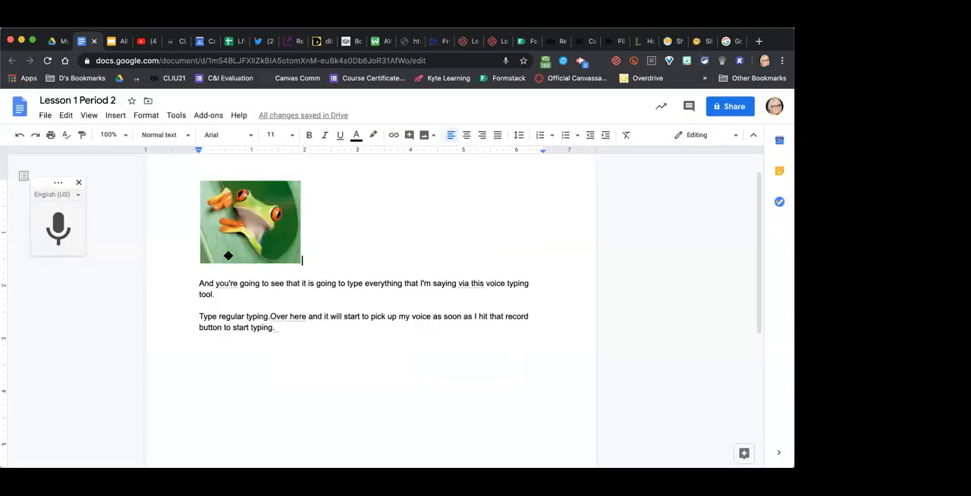
- Look over the available add-ons and the Editing, Suggesting and Viewing modes without choosing any
click(177, 118)
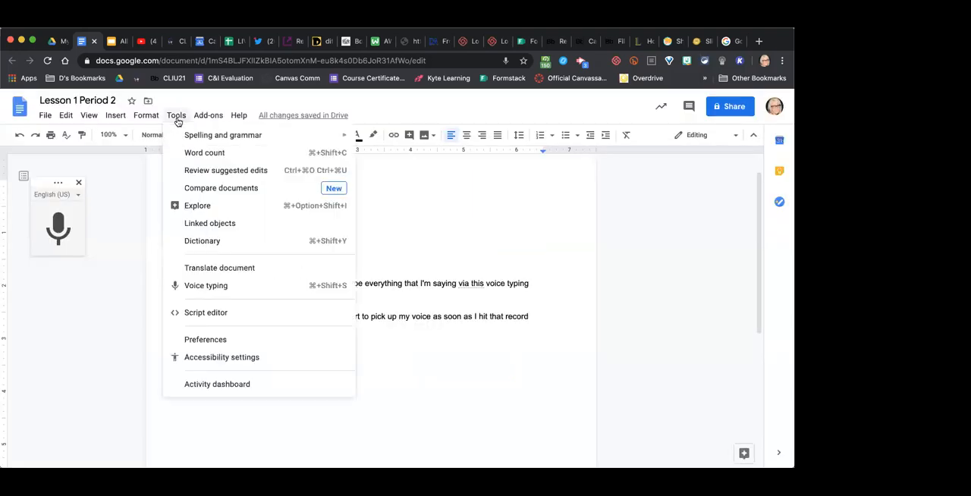
mouse_move(203, 120)
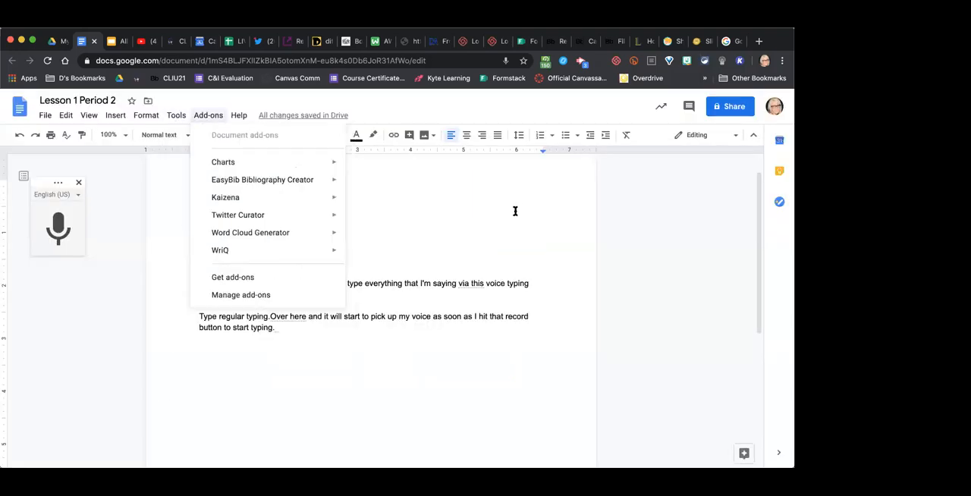
click(436, 199)
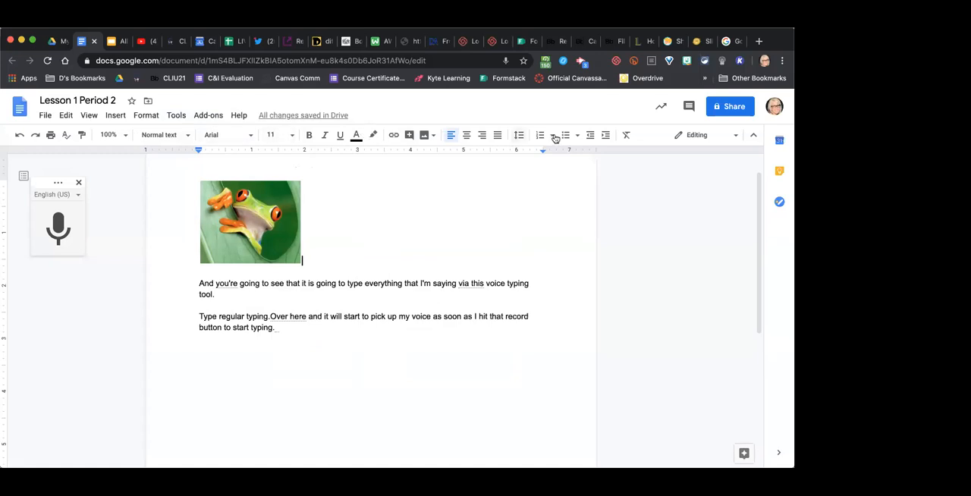
click(729, 137)
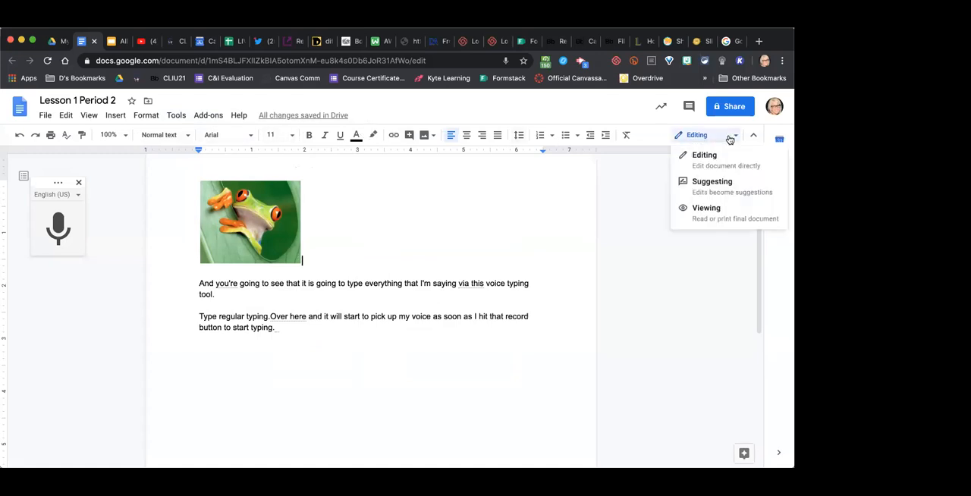
click(629, 190)
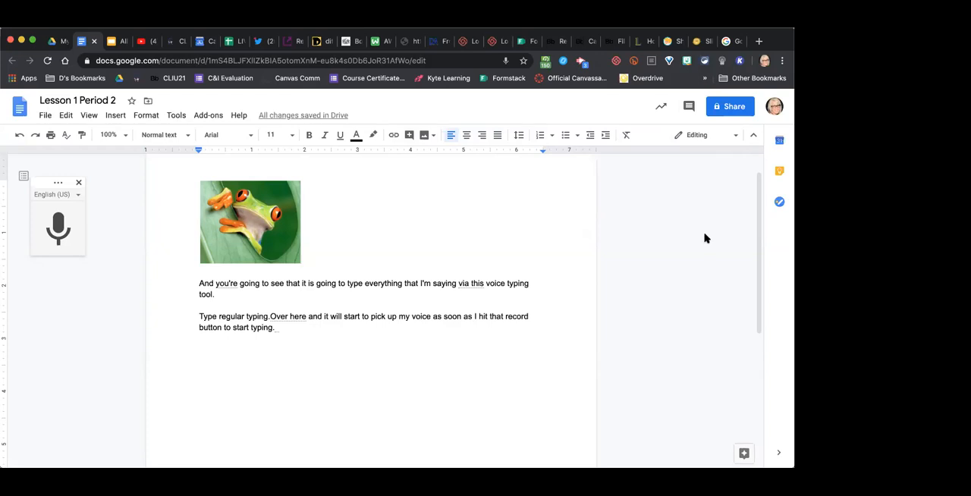
- Start sharing the Lesson 1 Period 2 document and review the access levels available for invited people, keeping Can edit
click(724, 111)
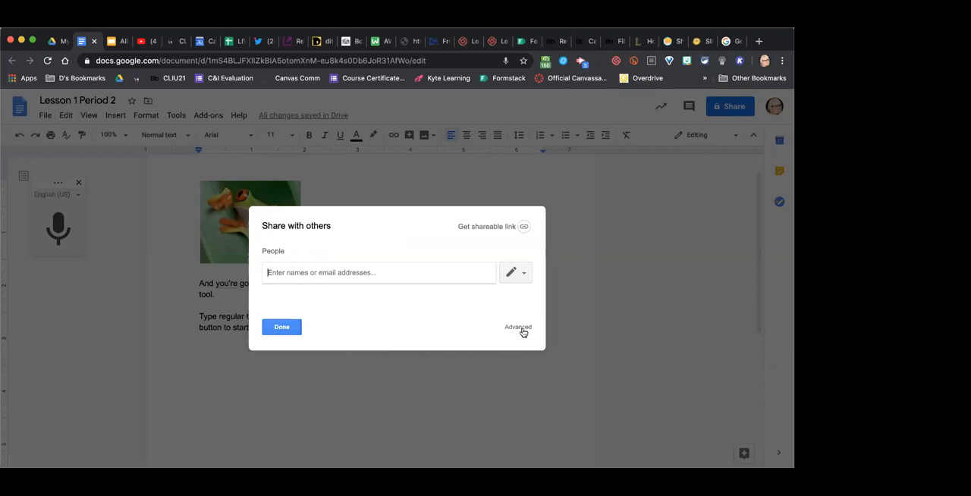
click(522, 277)
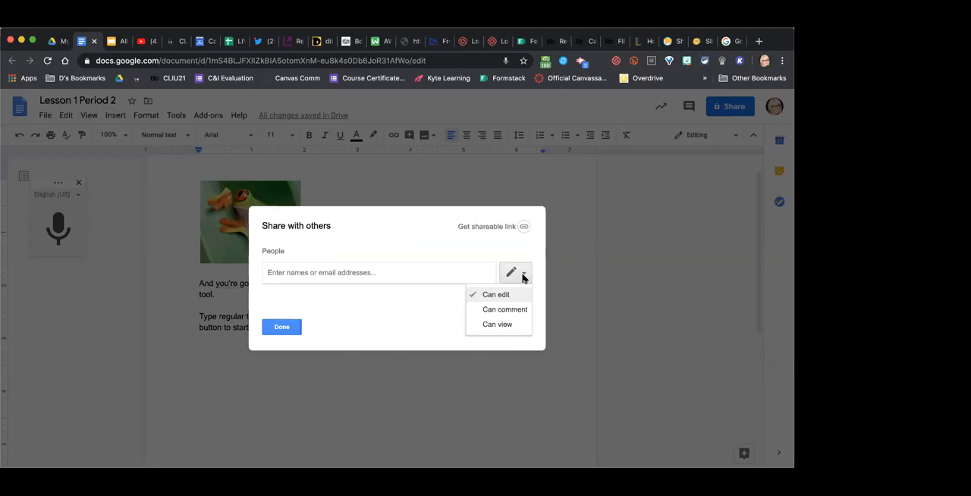
click(303, 273)
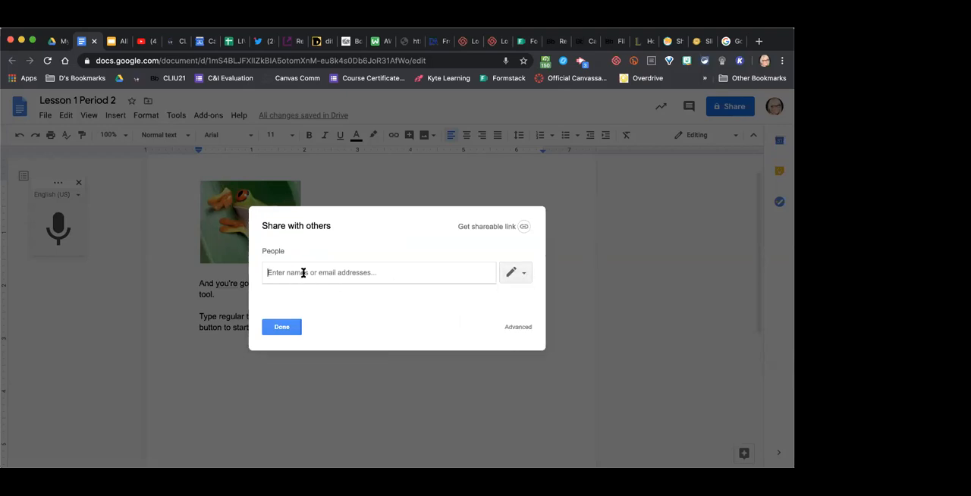
click(524, 273)
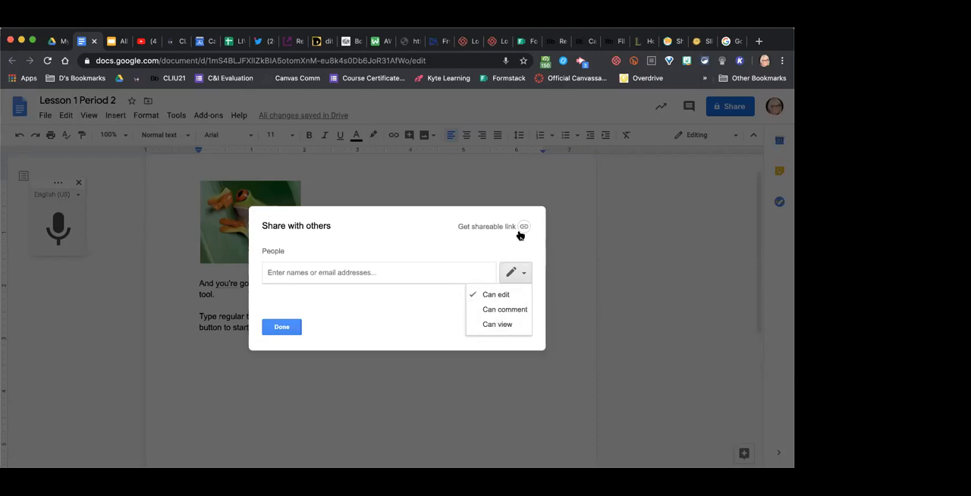
click(396, 269)
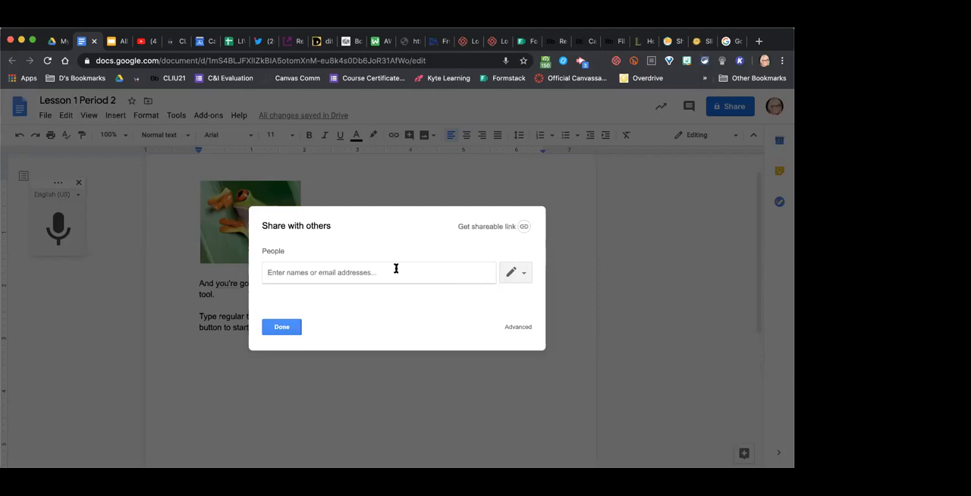
- Add a collaborator's suggested e-mail address as a recipient of the shared document
text(f)
key(BackSpace)
text(fer)
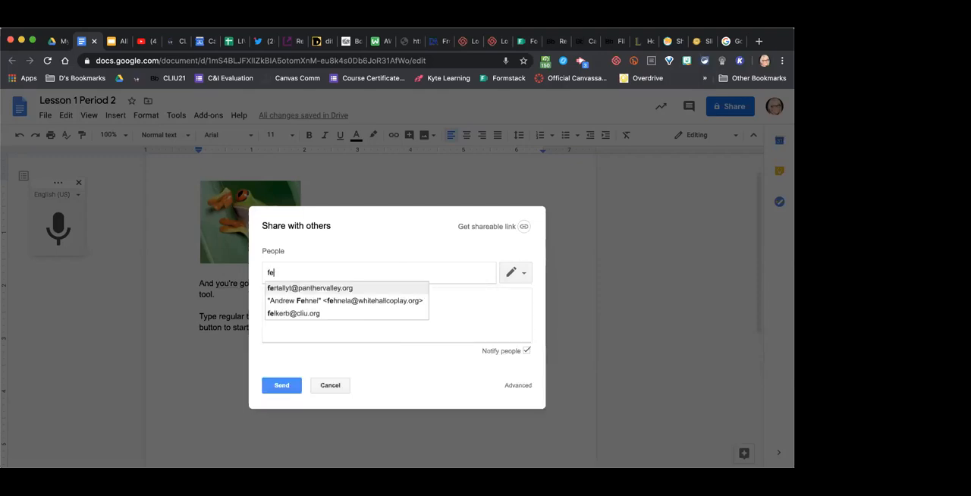
click(331, 295)
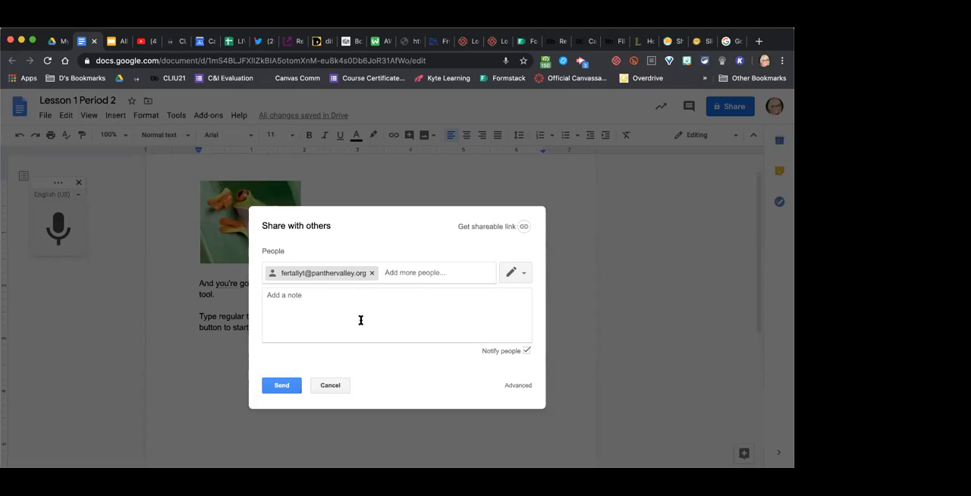
- Add the note "Please join me in this collaborative doc." to the sharing invitation
click(324, 303)
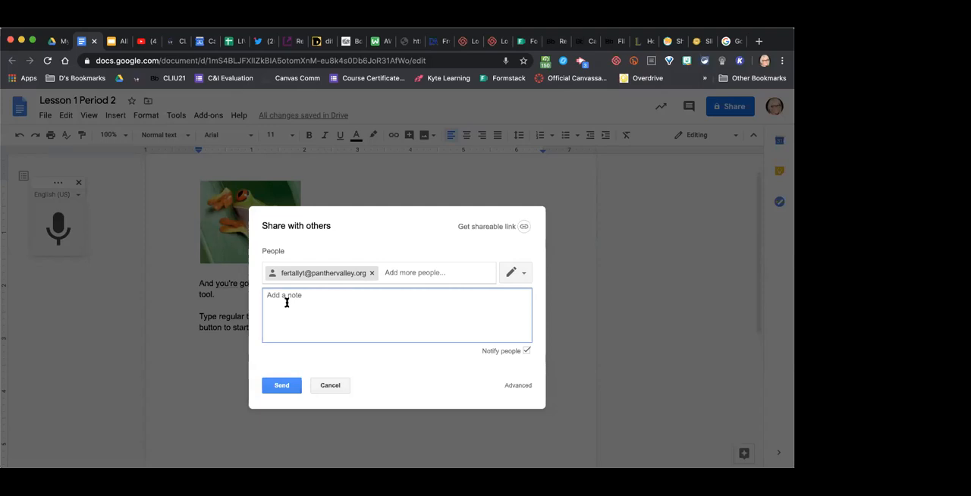
text(Please join me in this collaborative doc.)
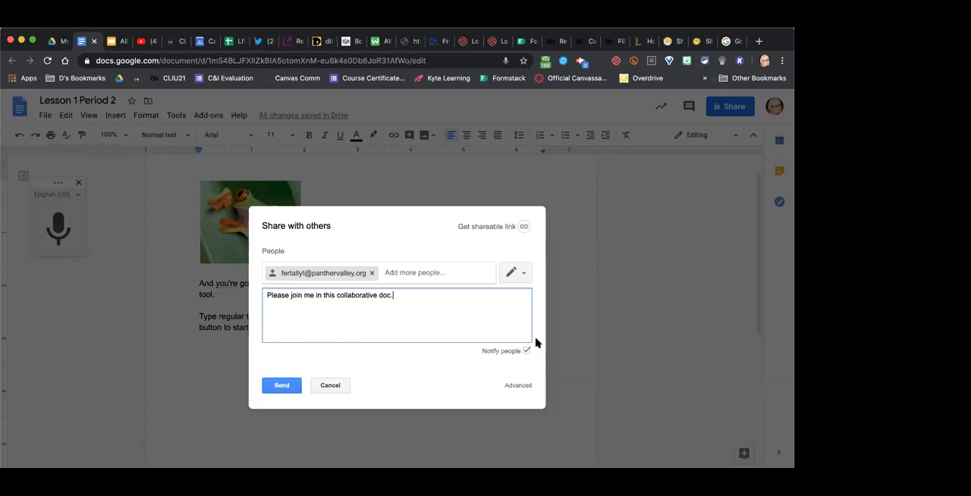
click(412, 273)
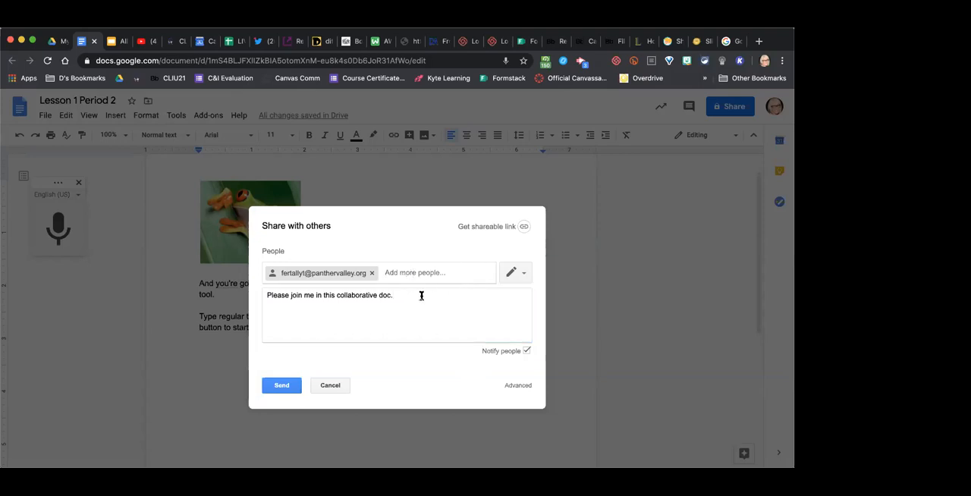
- Send the sharing invitation and confirm sharing the document with a recipient outside the G Suite organization
click(285, 386)
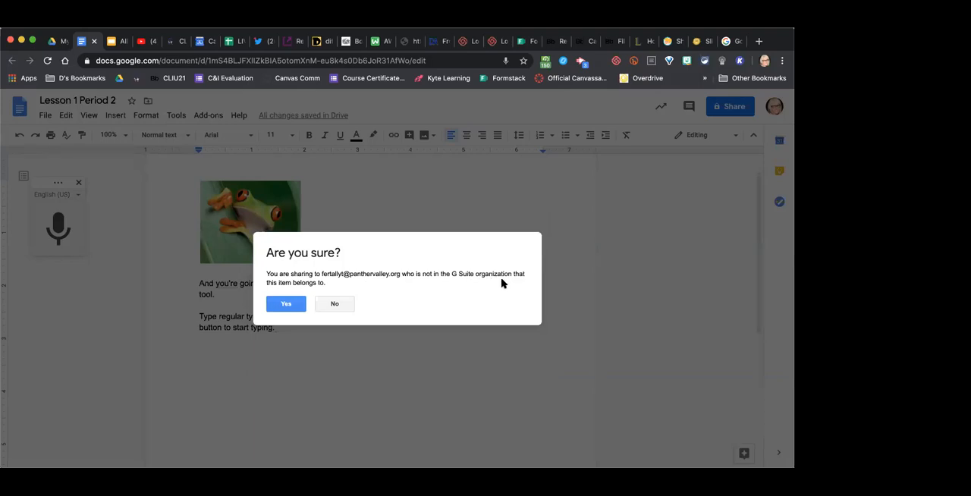
click(273, 304)
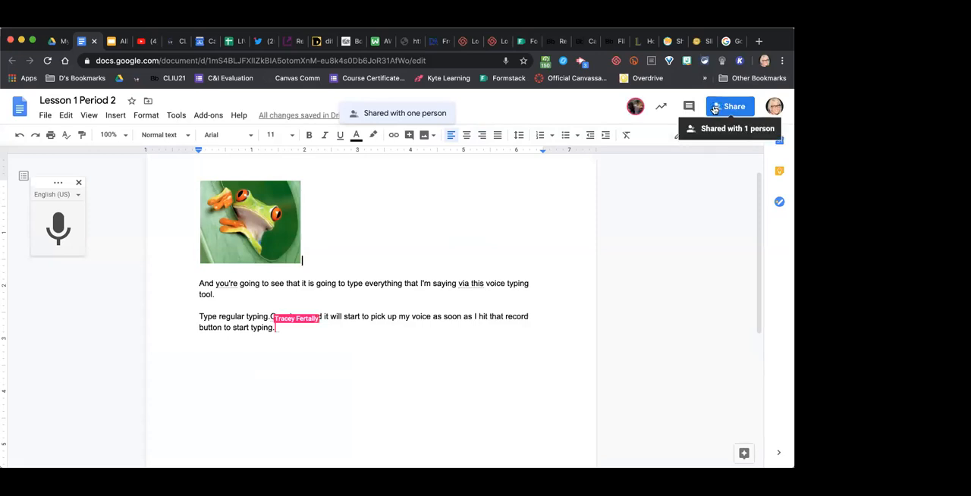
mouse_move(639, 118)
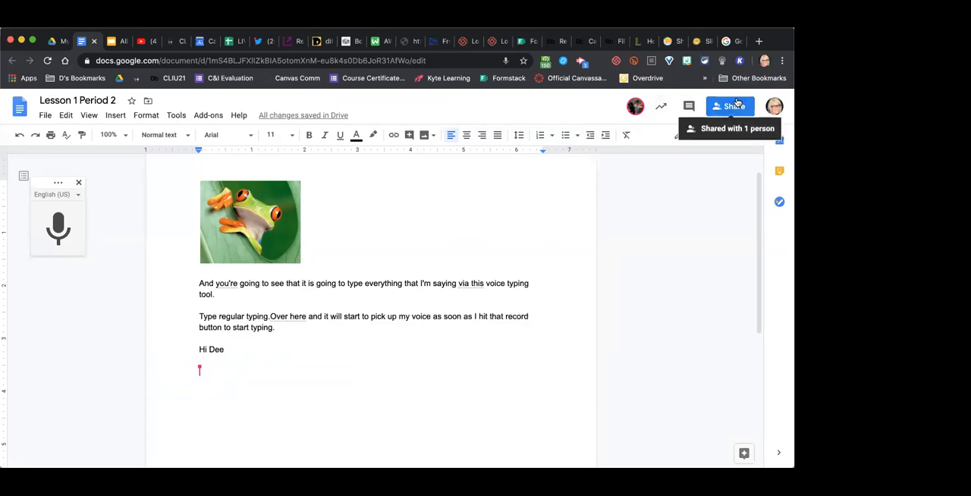
- Reopen the document's sharing settings and turn on link sharing by getting a shareable link
click(734, 105)
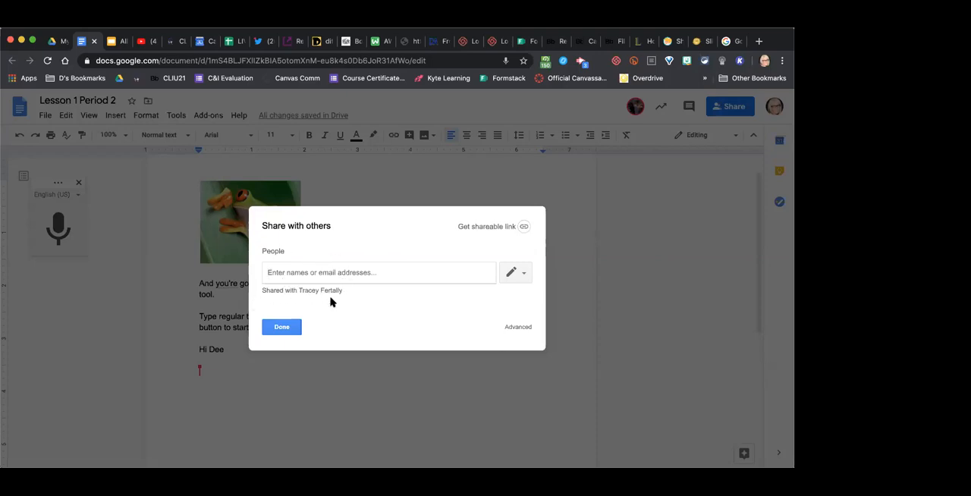
click(525, 275)
click(616, 266)
click(493, 227)
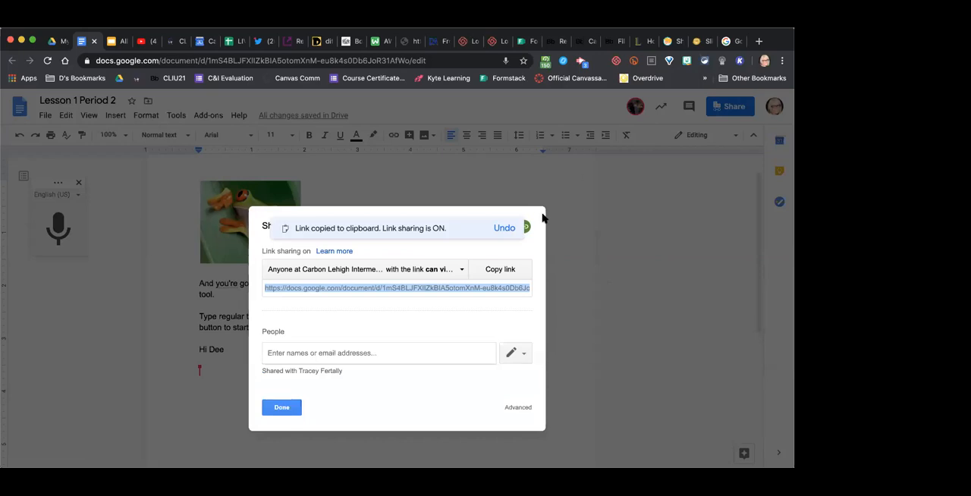
click(432, 387)
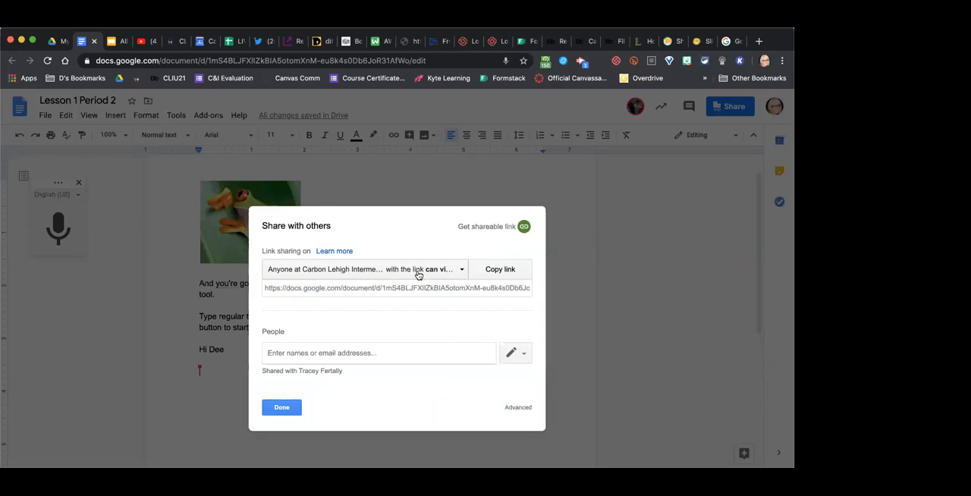
- Set link sharing to On - Anyone with the link with Can edit access, and copy the document's link
click(458, 274)
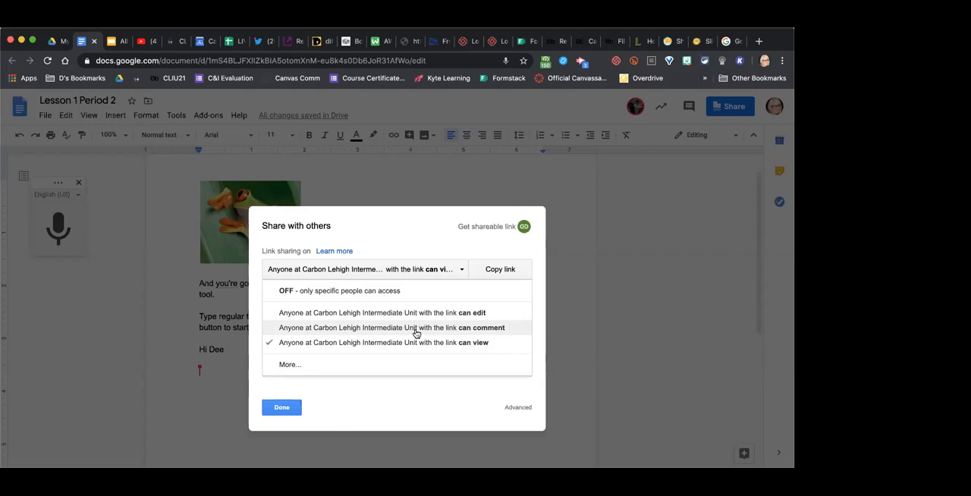
click(288, 365)
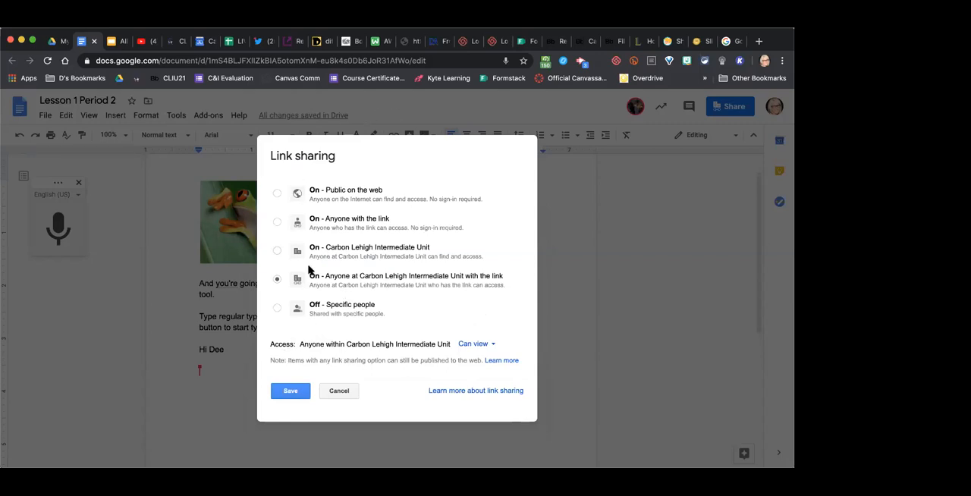
click(277, 223)
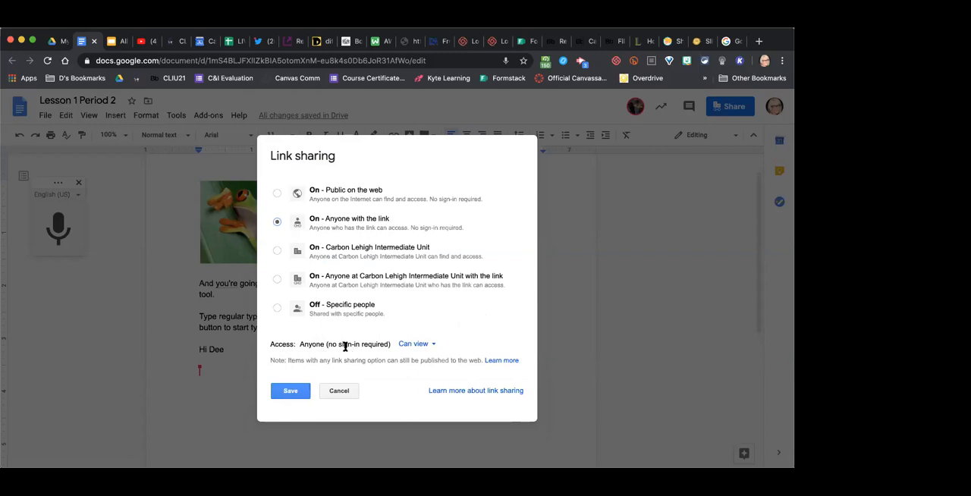
click(423, 351)
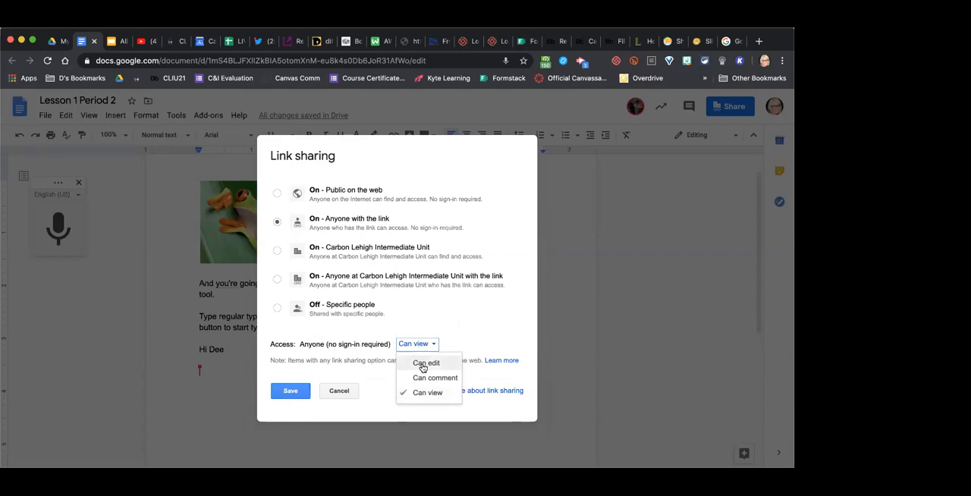
click(423, 365)
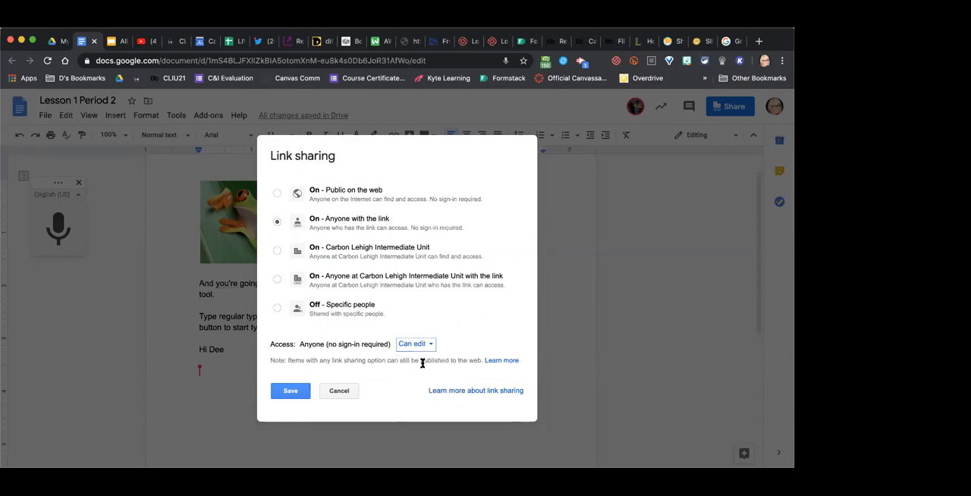
click(293, 392)
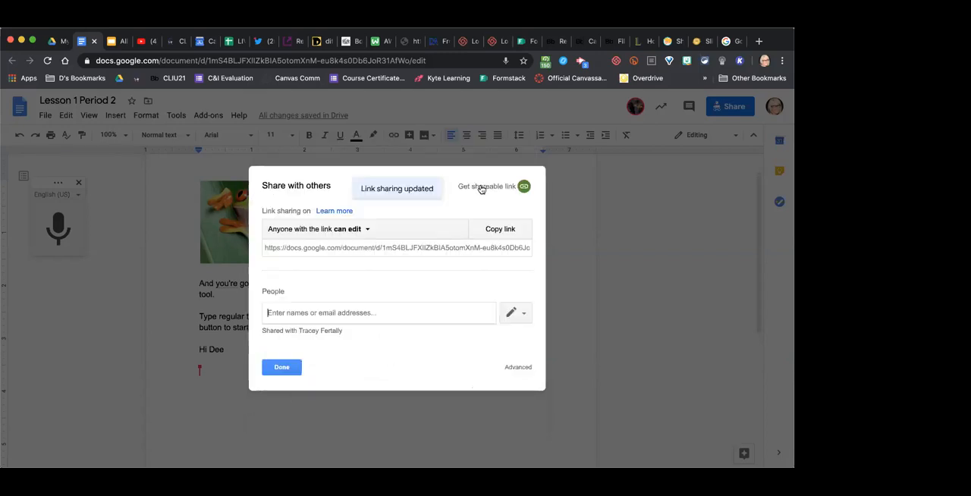
click(500, 230)
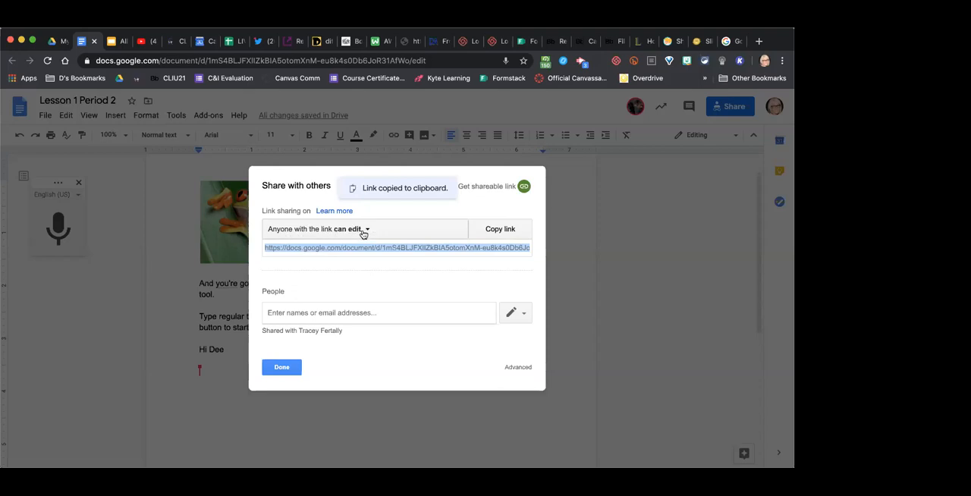
click(283, 368)
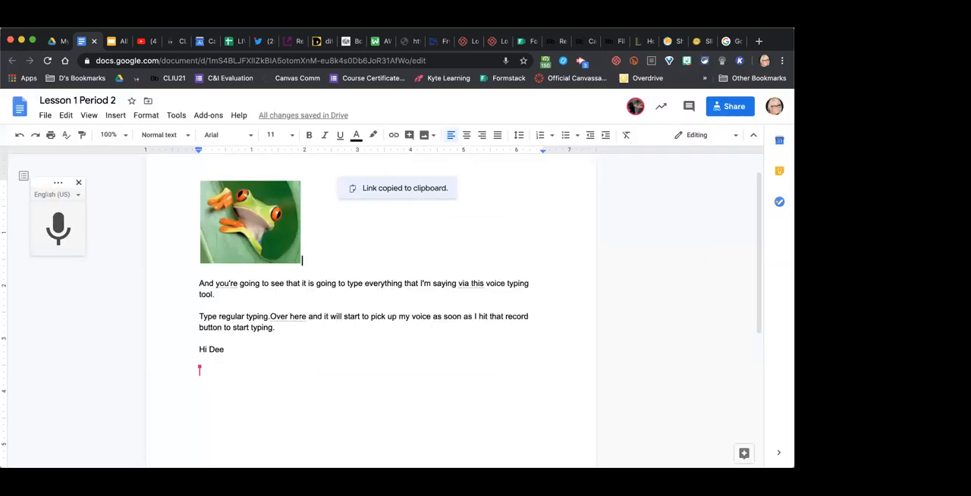
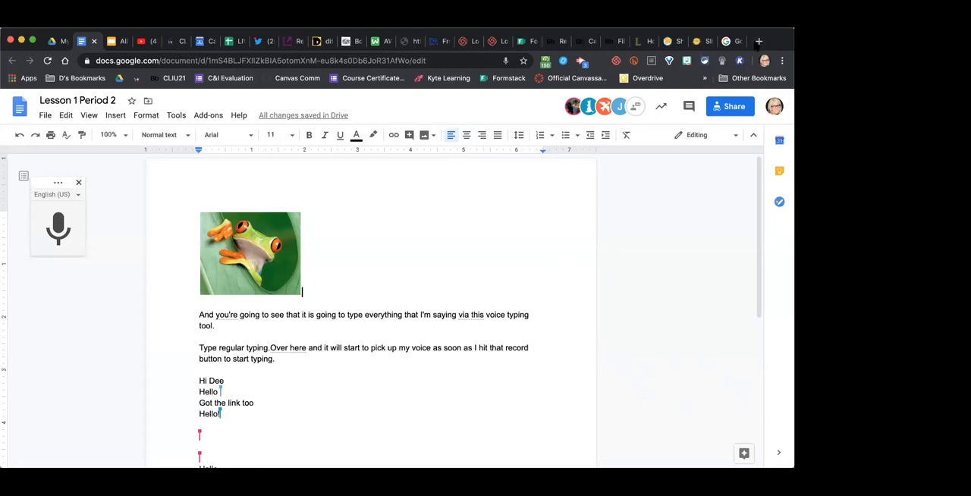
- Test the copied sharing link by loading it in a new browser tab, and close that tab again
click(759, 41)
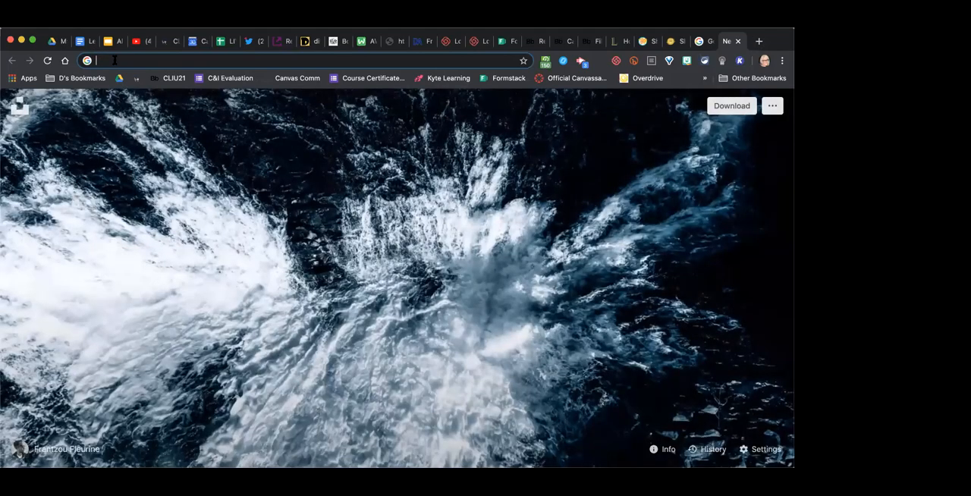
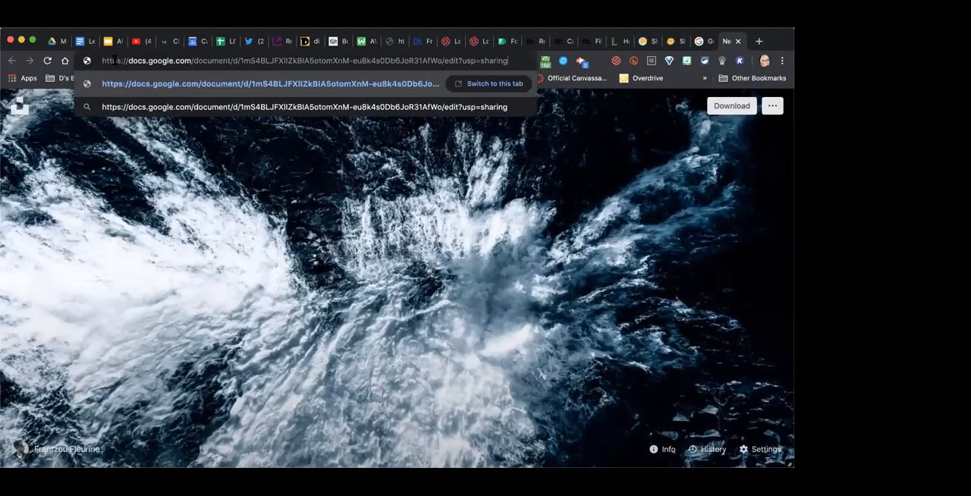
key(Return)
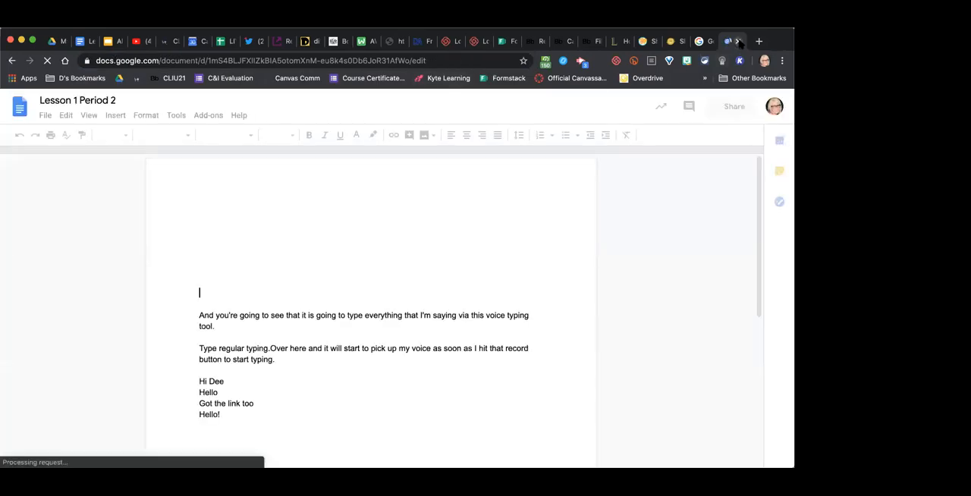
click(739, 42)
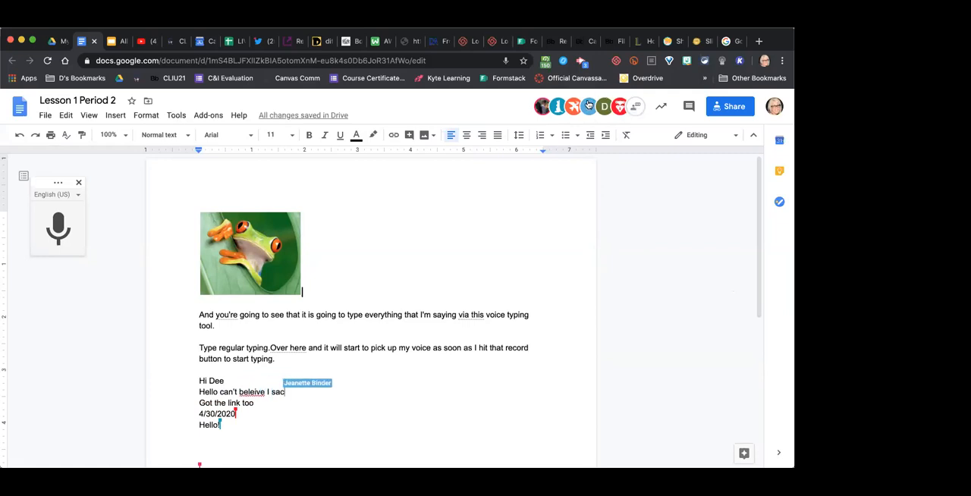
- Examine the collaborators' live additions throughout the shared document and place the cursor on the blank line below "Hello!"
mouse_move(635, 108)
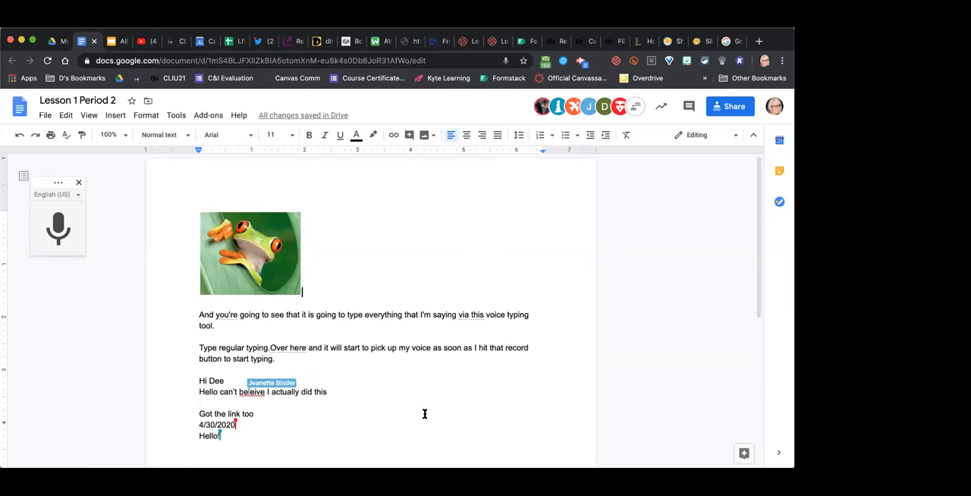
scroll(425, 413, down, 5)
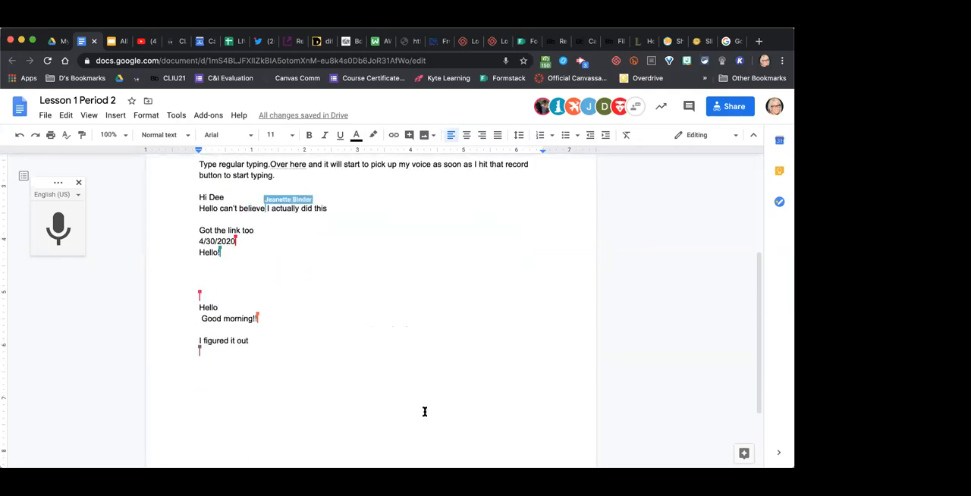
scroll(390, 269, up, 1)
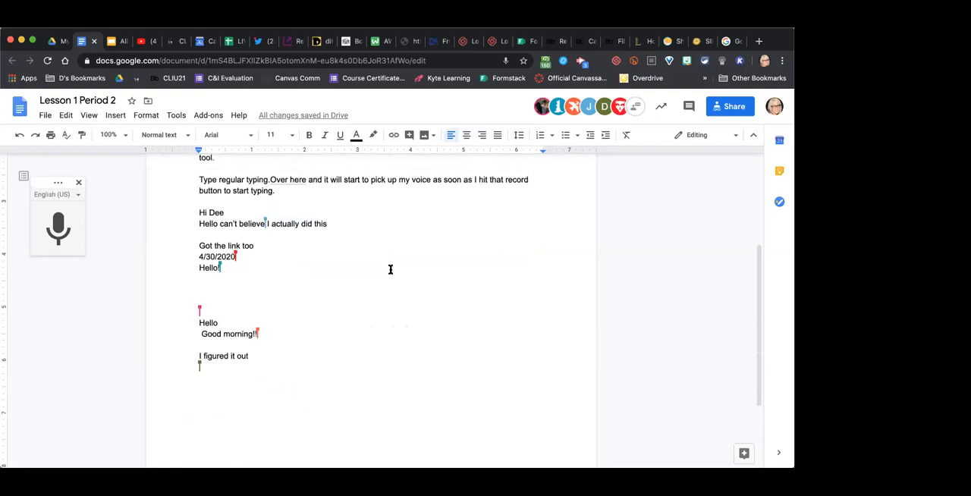
scroll(390, 269, up, 1)
scroll(426, 275, up, 1)
scroll(425, 275, down, 1)
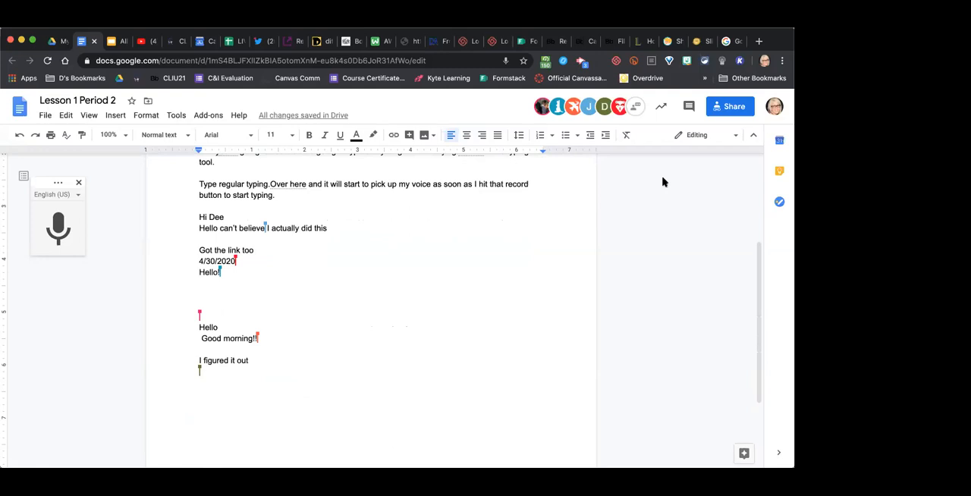
click(417, 288)
scroll(282, 275, up, 5)
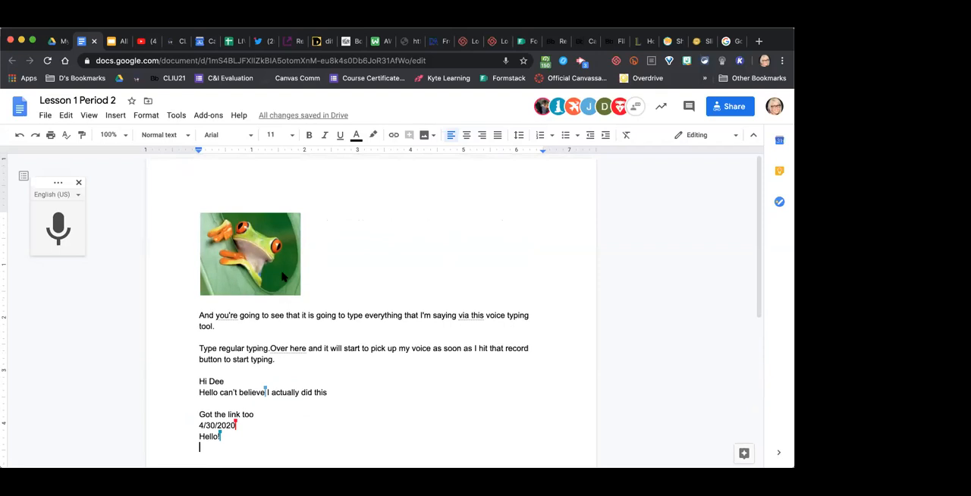